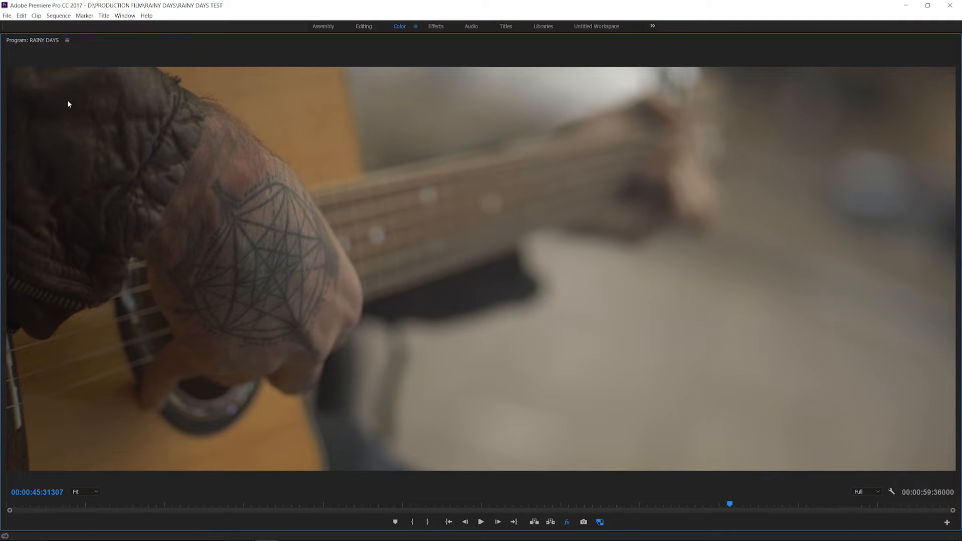
Compare the guitar shot with and without its effects using the global effects mute, and restore the Program monitor to its normal size.
click(568, 523)
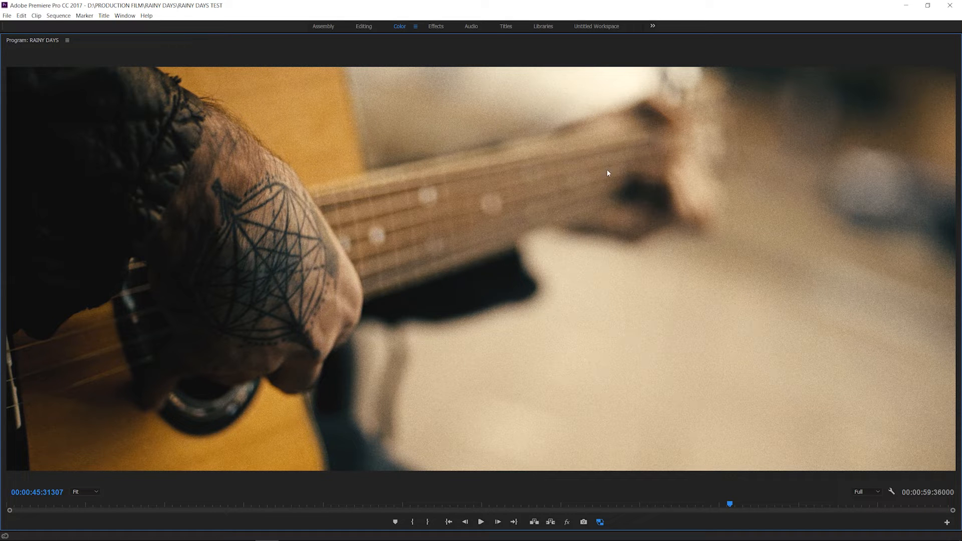
click(568, 523)
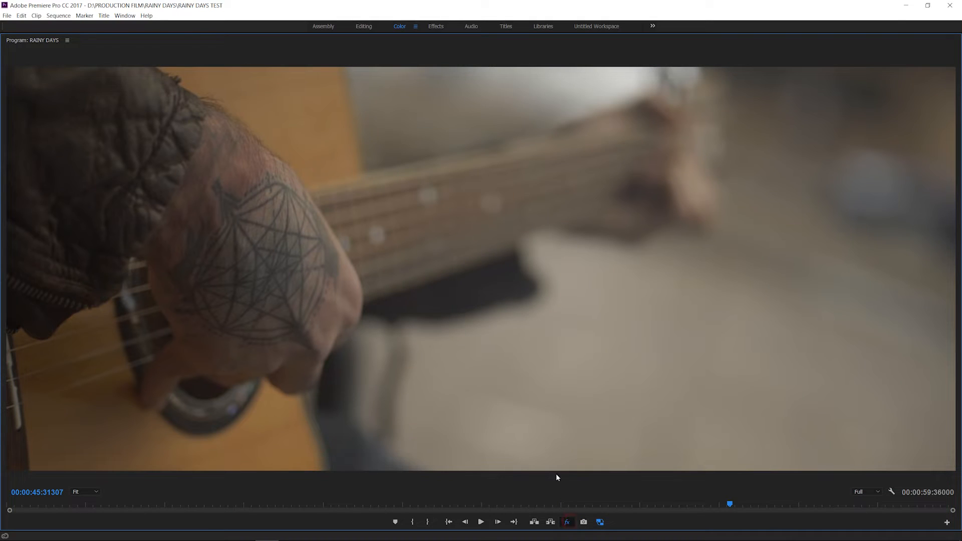
double_click(47, 40)
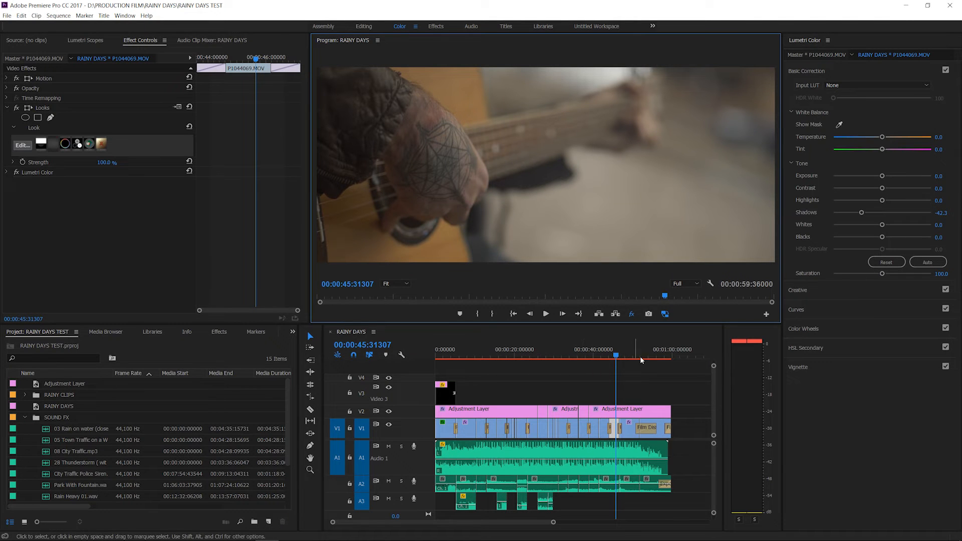
Park the playhead past the sequence's last clip and load P1044052.MOV from the RAINY CLIPS bin into the Source monitor.
click(679, 352)
drag(553, 522, 589, 522)
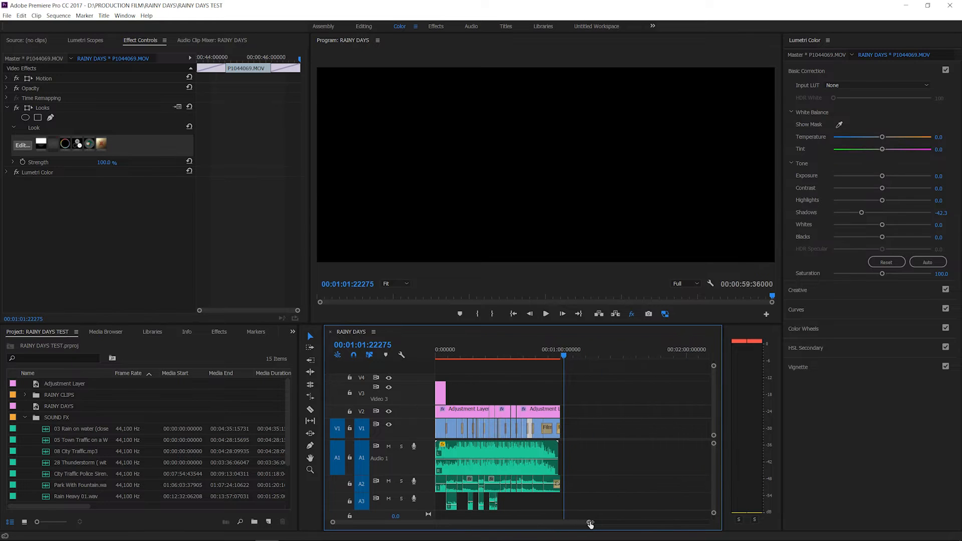
click(27, 418)
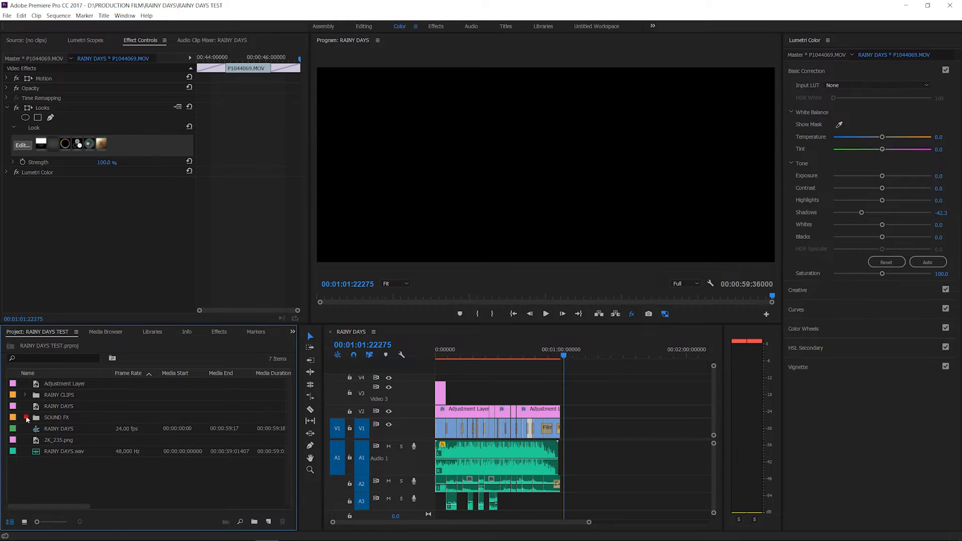
double_click(55, 393)
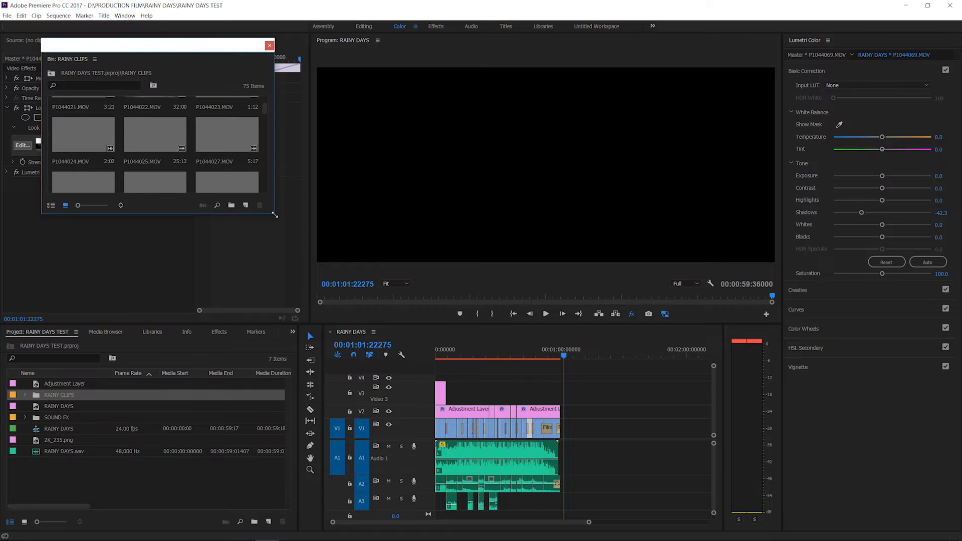
drag(274, 214, 379, 403)
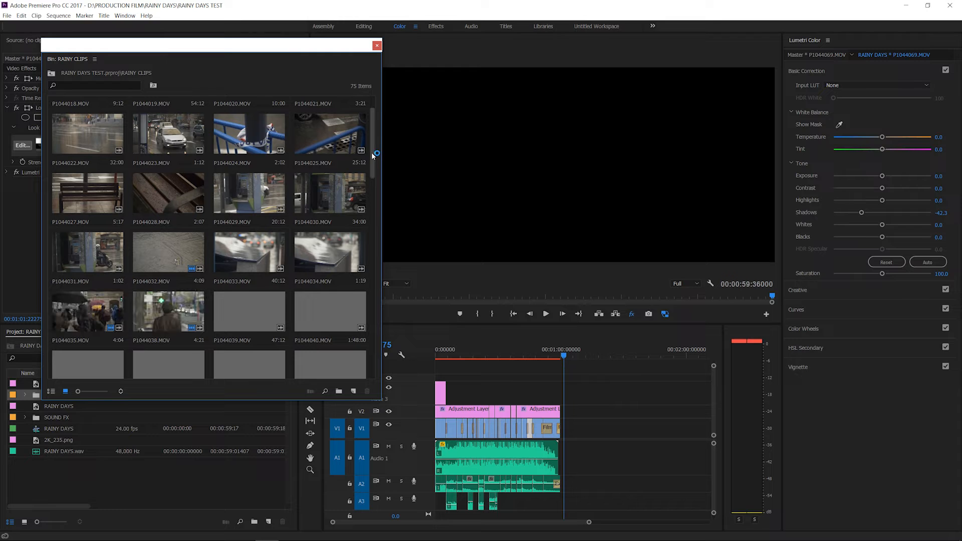
drag(371, 153, 378, 176)
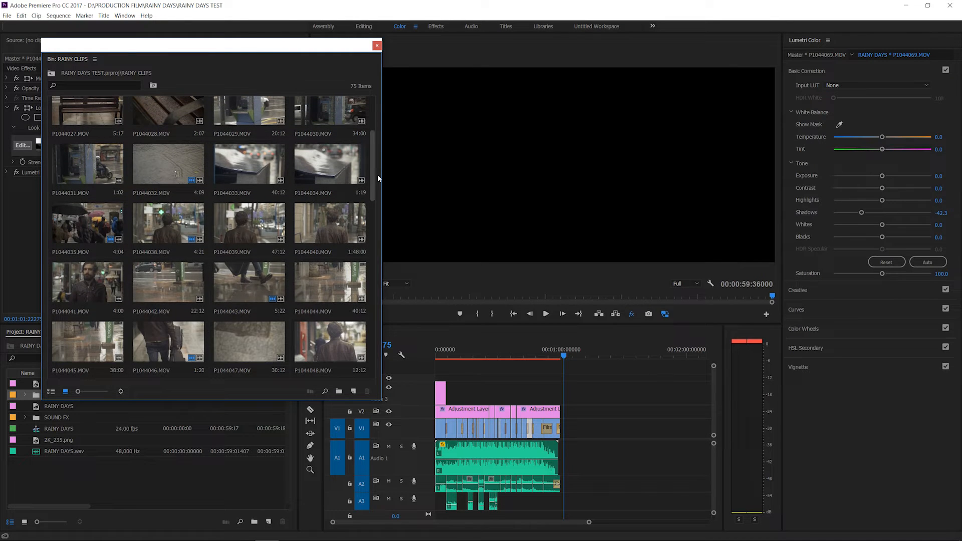
drag(378, 174, 369, 206)
double_click(329, 335)
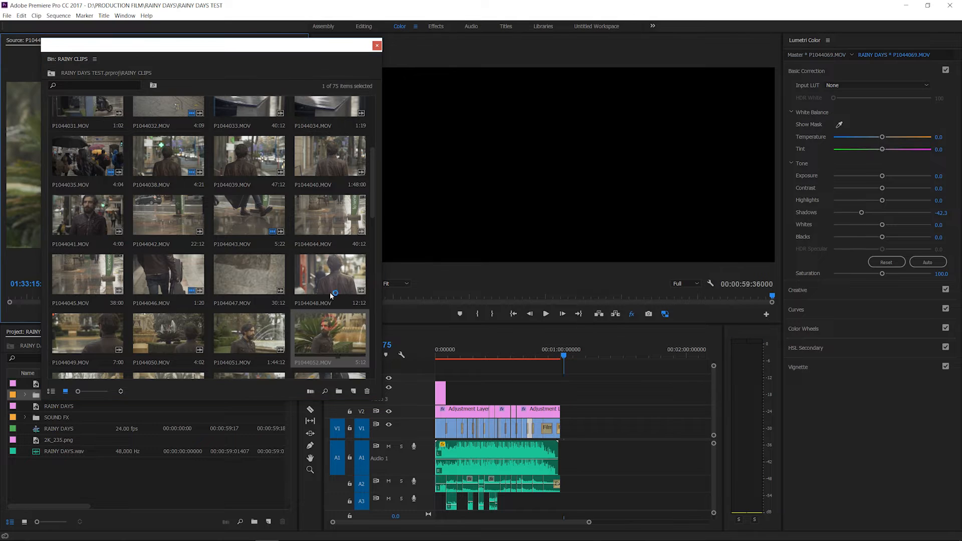
click(377, 46)
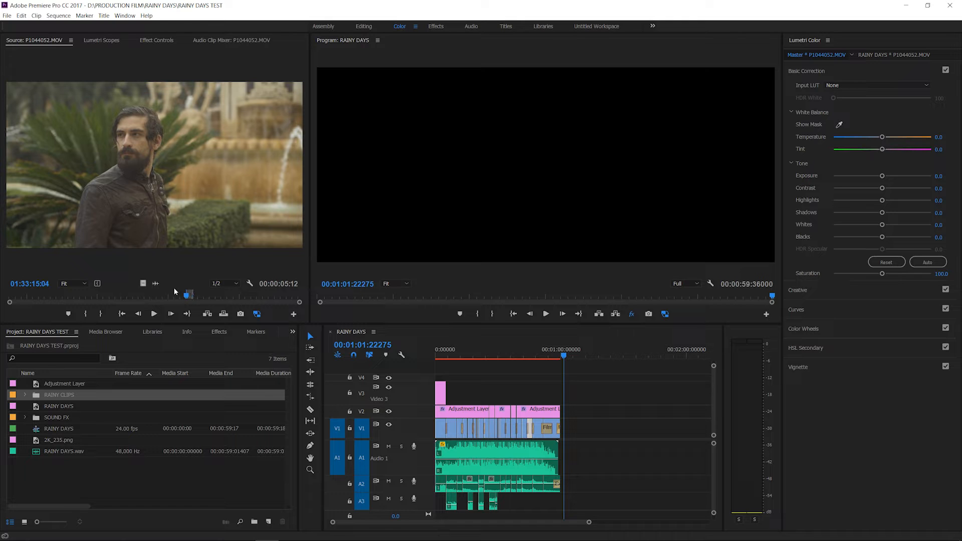
Place only the video of P1044052.MOV on track V2 beyond the sequence's end, preview it, and turn off the global effects mute.
drag(143, 284, 593, 386)
click(590, 355)
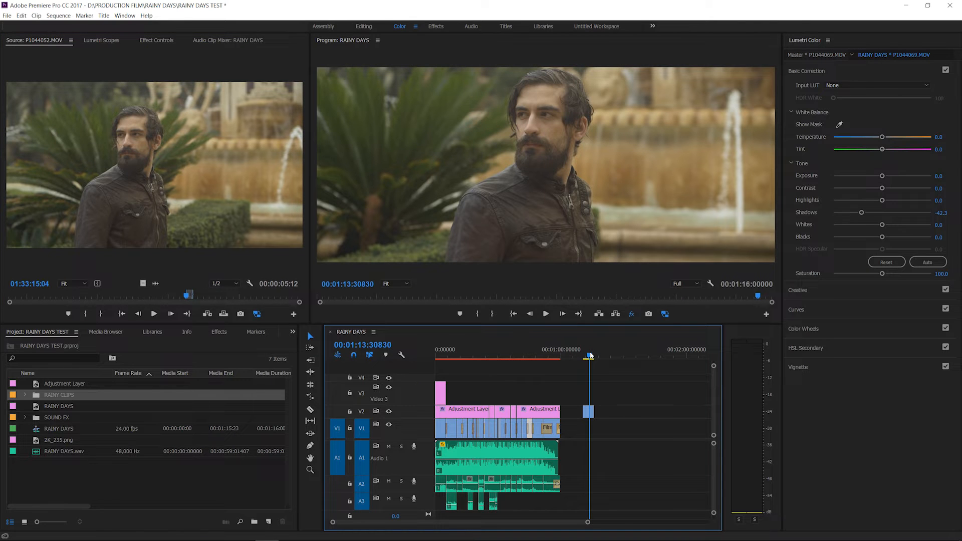
click(162, 43)
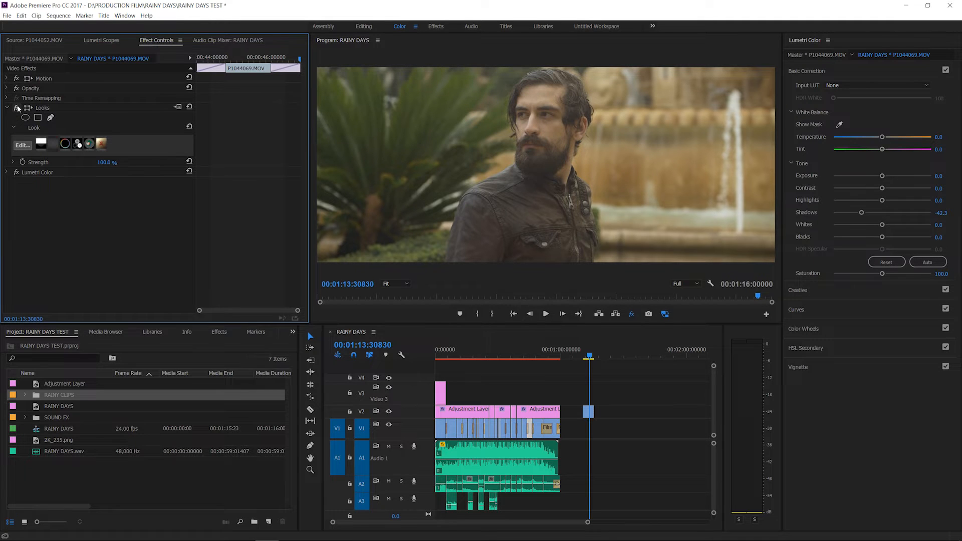
click(632, 314)
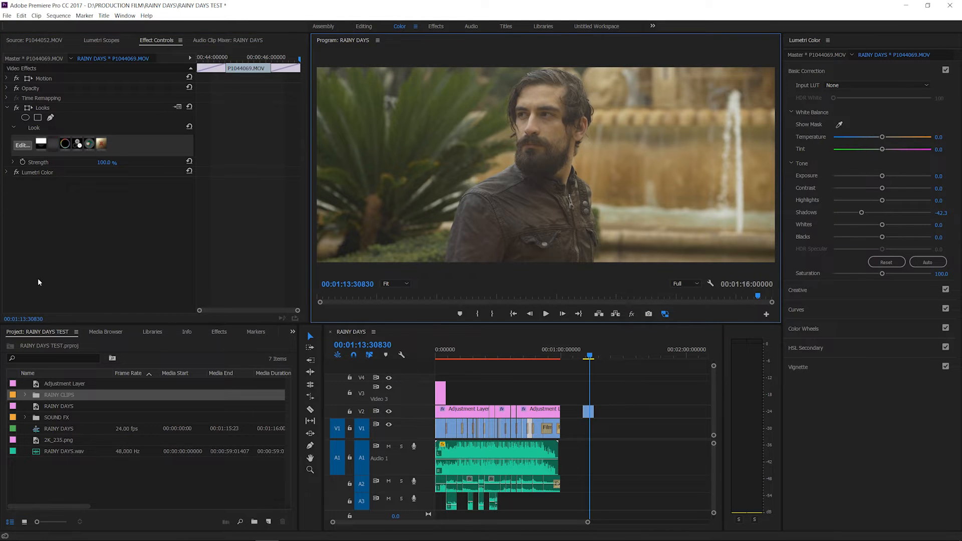
Find the Magic Bullet group among the video effects and apply Colorista III to the new clip on V2, widening its controls area.
click(219, 333)
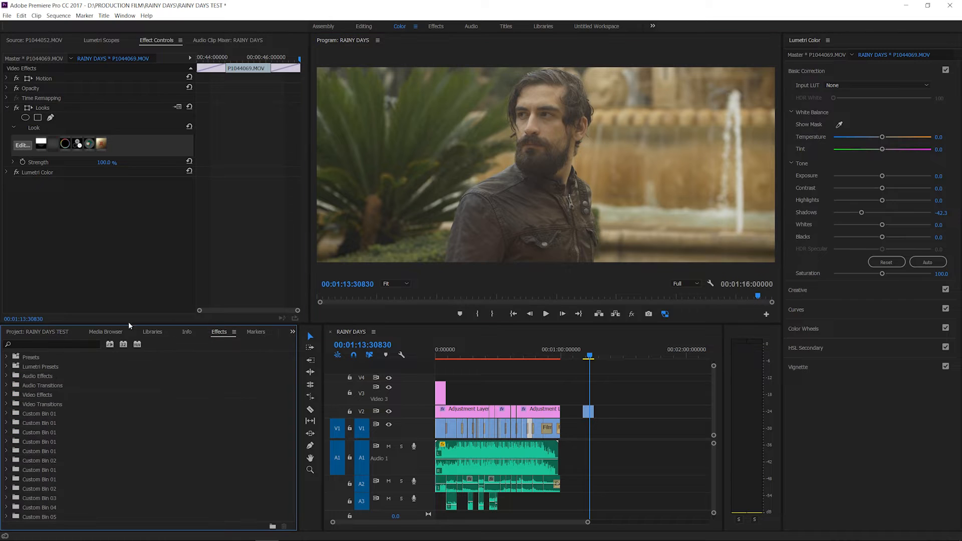
click(8, 395)
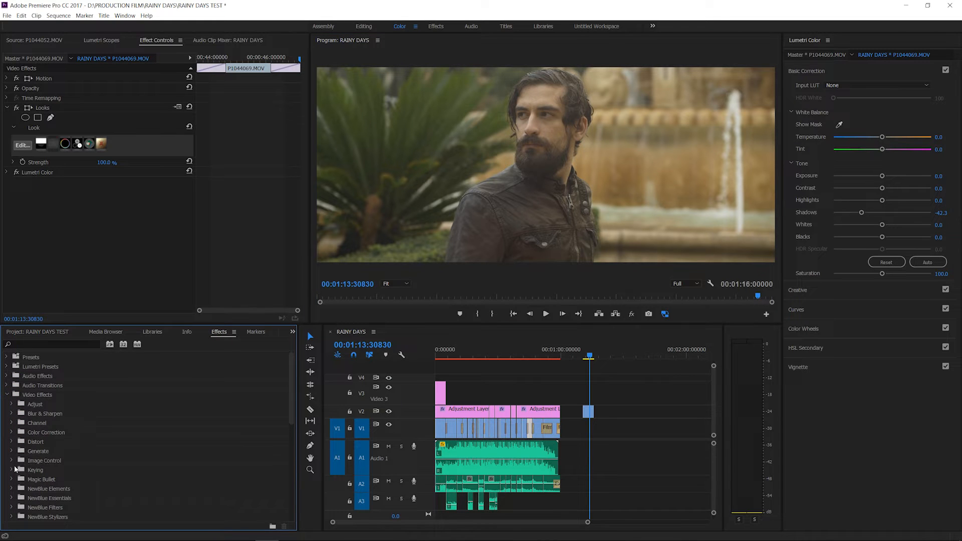
scroll(15, 469, down, 2)
click(11, 442)
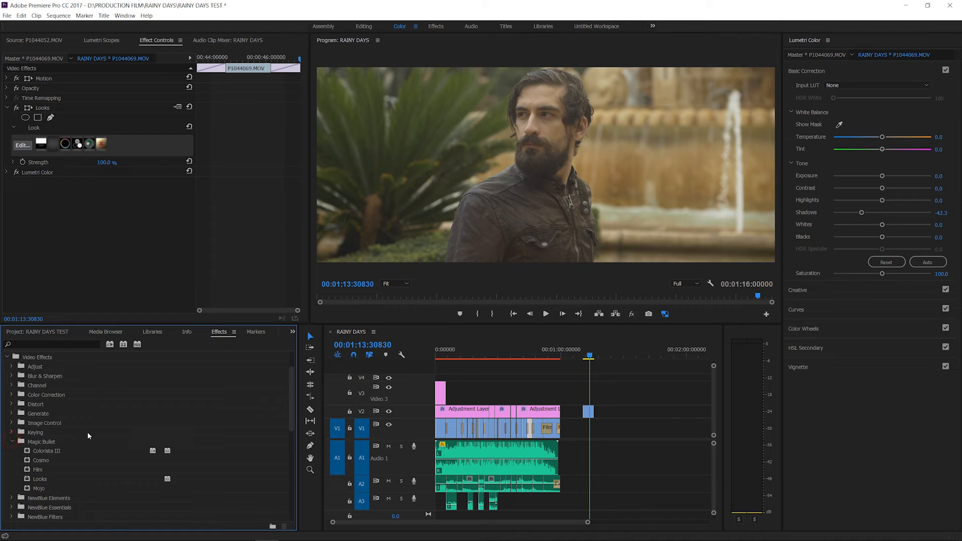
scroll(87, 432, down, 4)
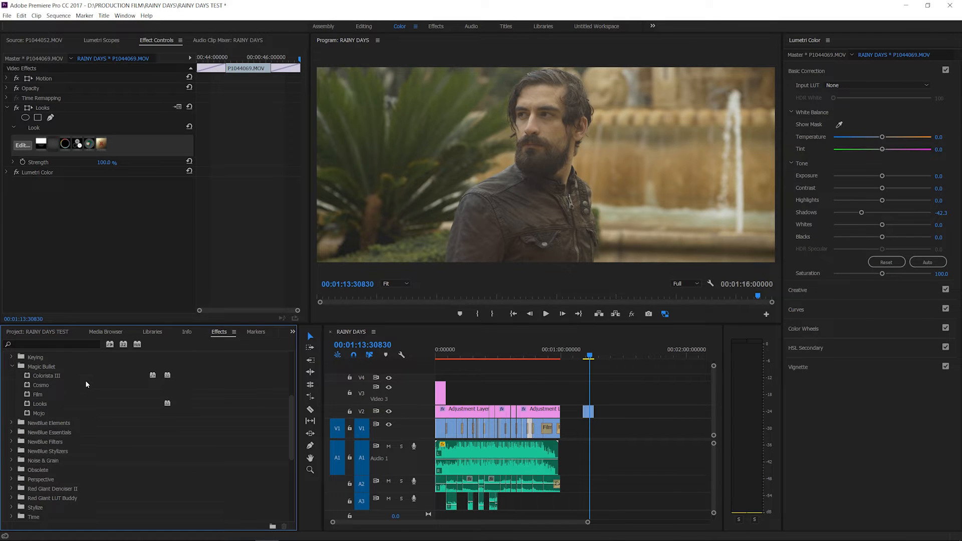
drag(49, 375, 588, 411)
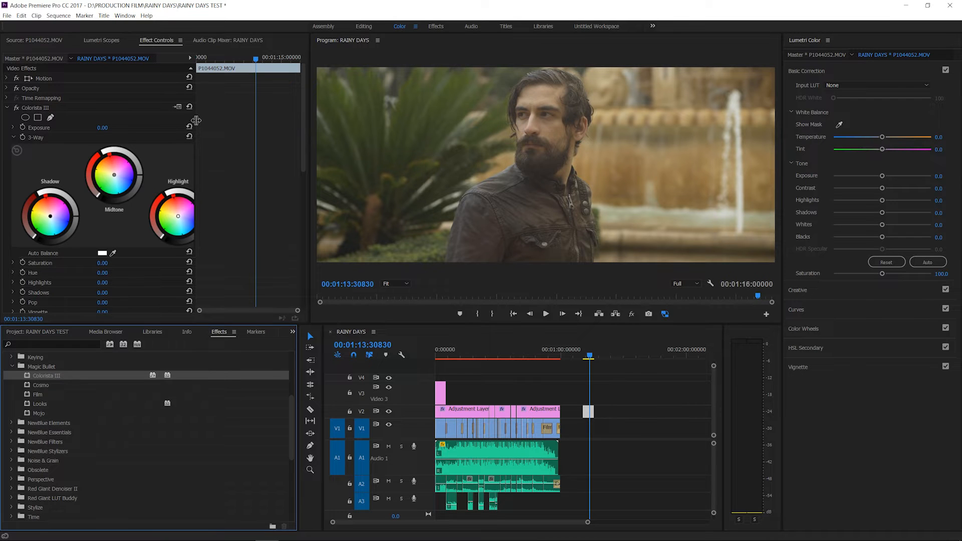
drag(196, 120, 233, 121)
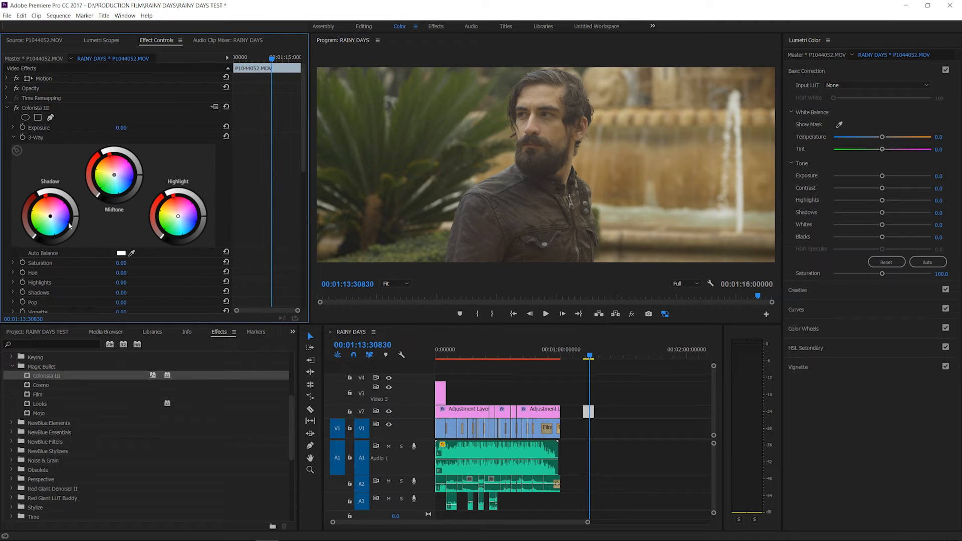
Examine Colorista III's controls from the 3-Way wheels through HSL, Curves and Key, briefly toggling Show Skin Overlay, and collapse the effect.
scroll(87, 243, down, 1)
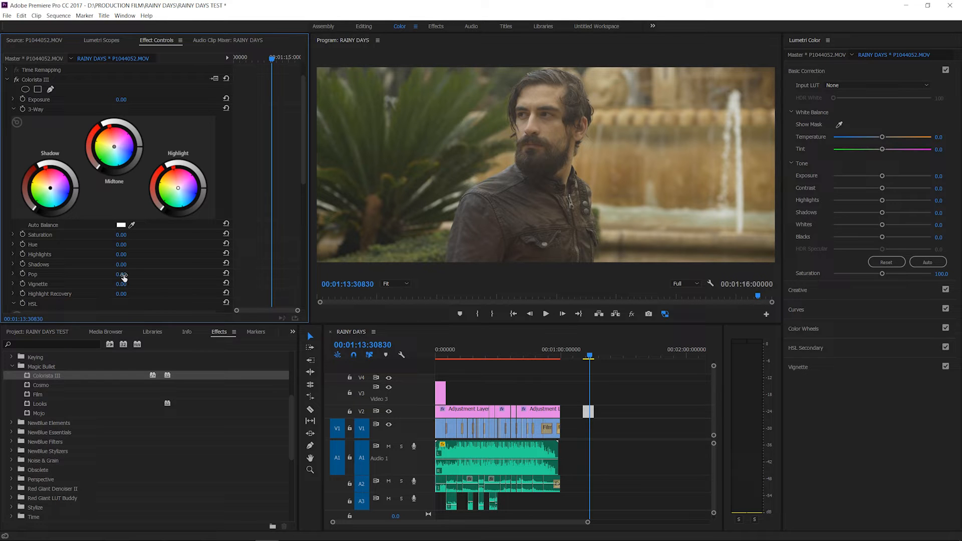
scroll(125, 279, down, 1)
scroll(125, 279, down, 3)
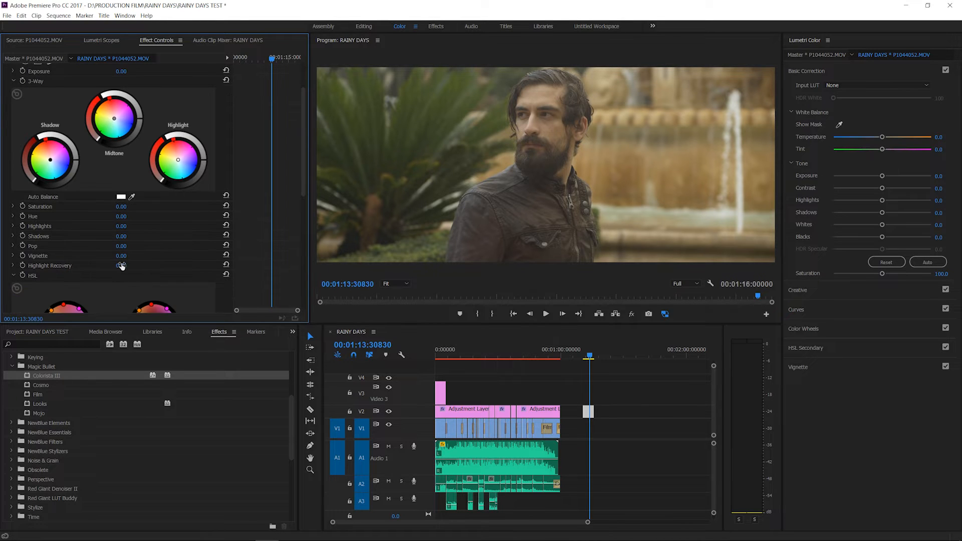
scroll(125, 266, down, 6)
scroll(142, 242, down, 1)
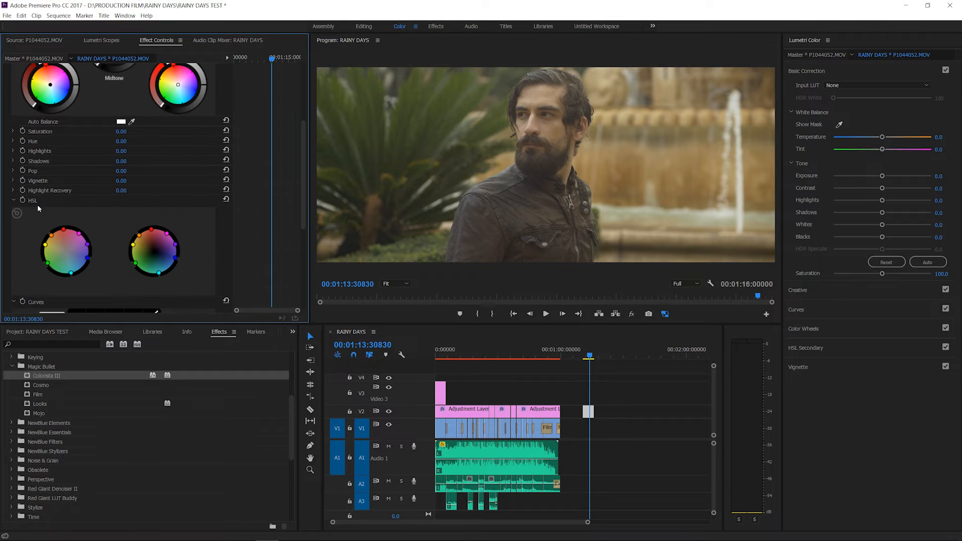
scroll(62, 234, down, 7)
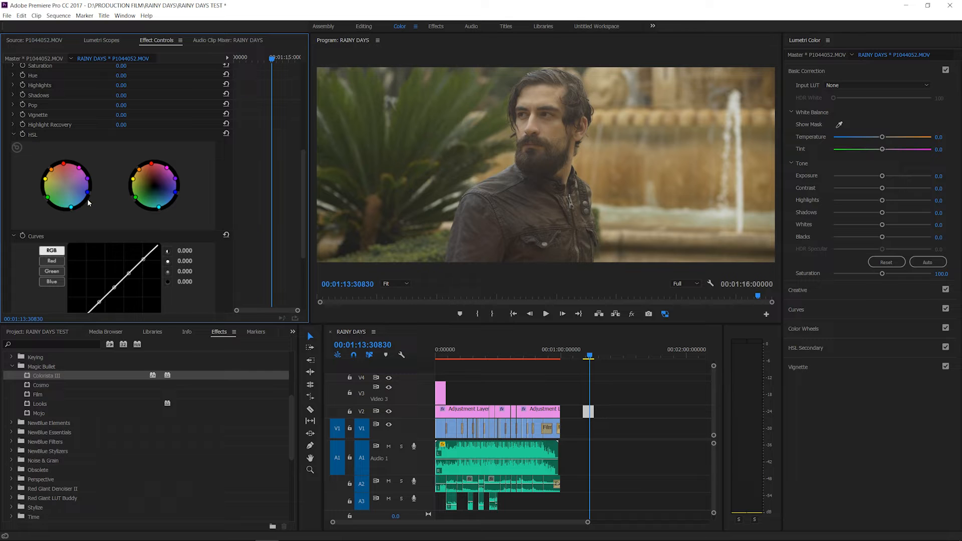
scroll(92, 205, down, 12)
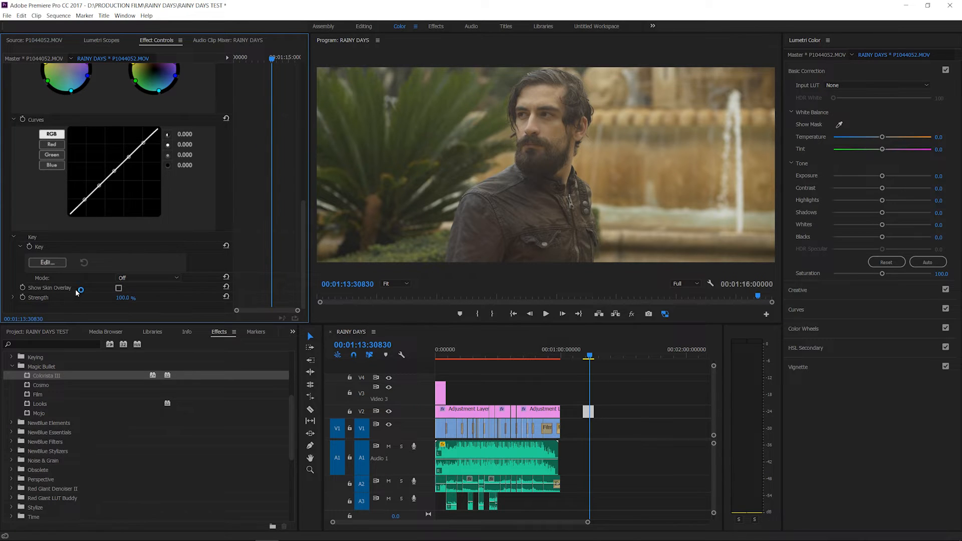
click(119, 288)
click(119, 289)
scroll(134, 226, up, 4)
scroll(138, 229, up, 3)
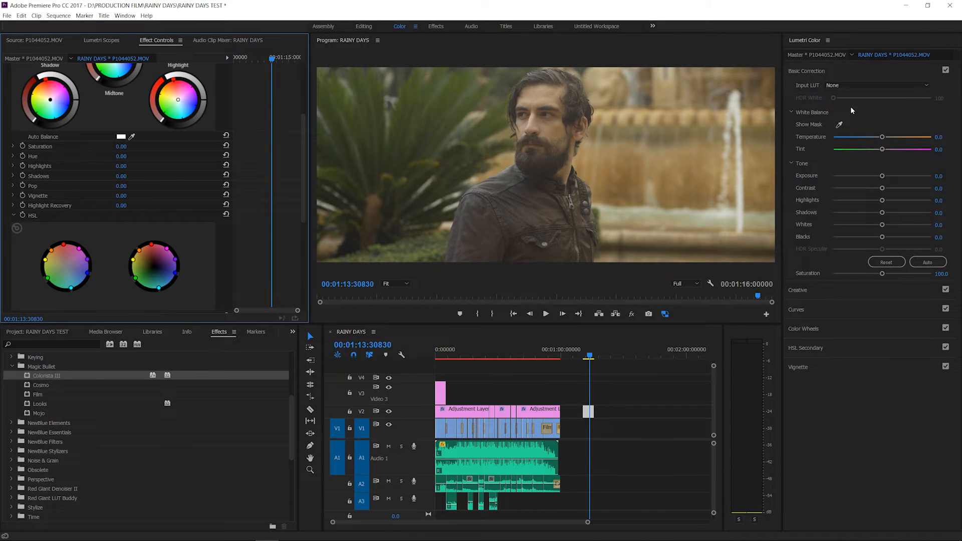
scroll(66, 201, up, 1)
scroll(66, 202, up, 3)
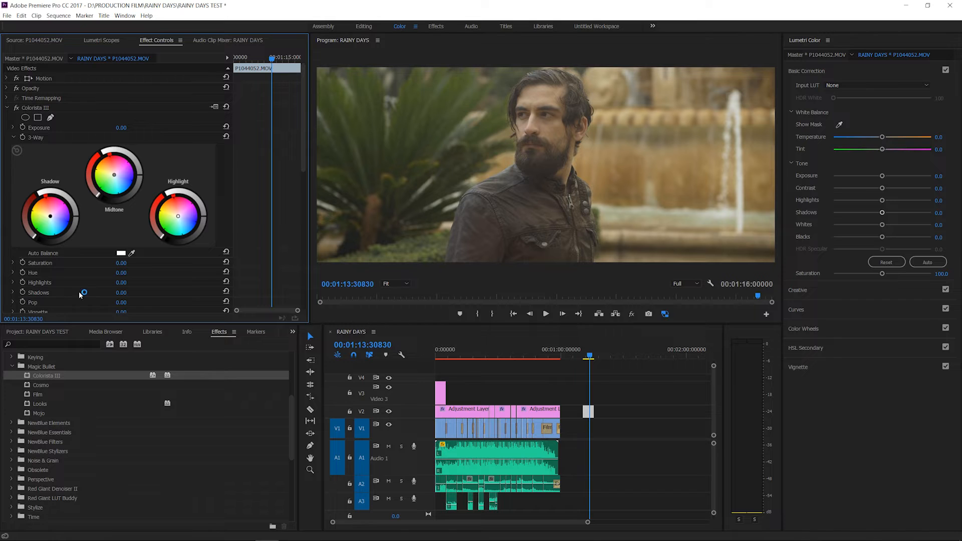
click(7, 108)
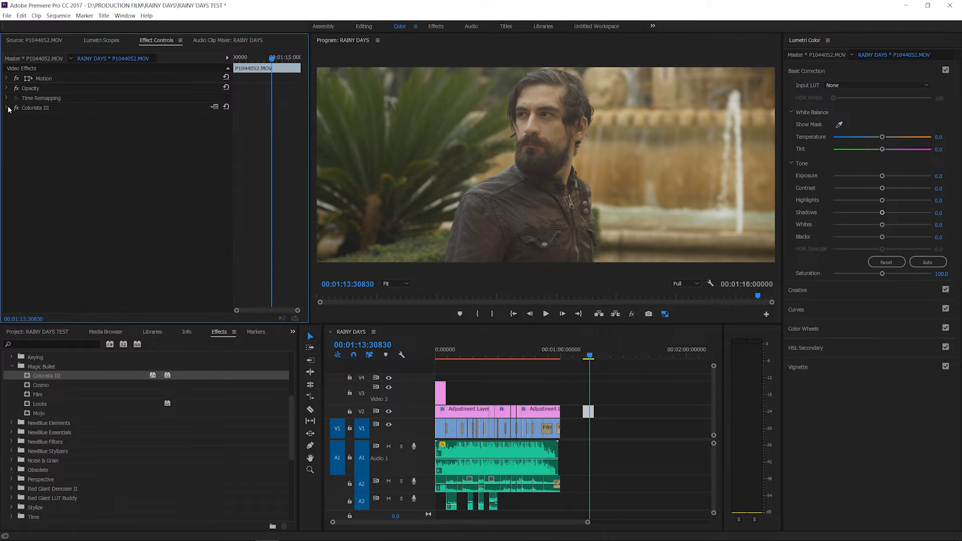
click(8, 109)
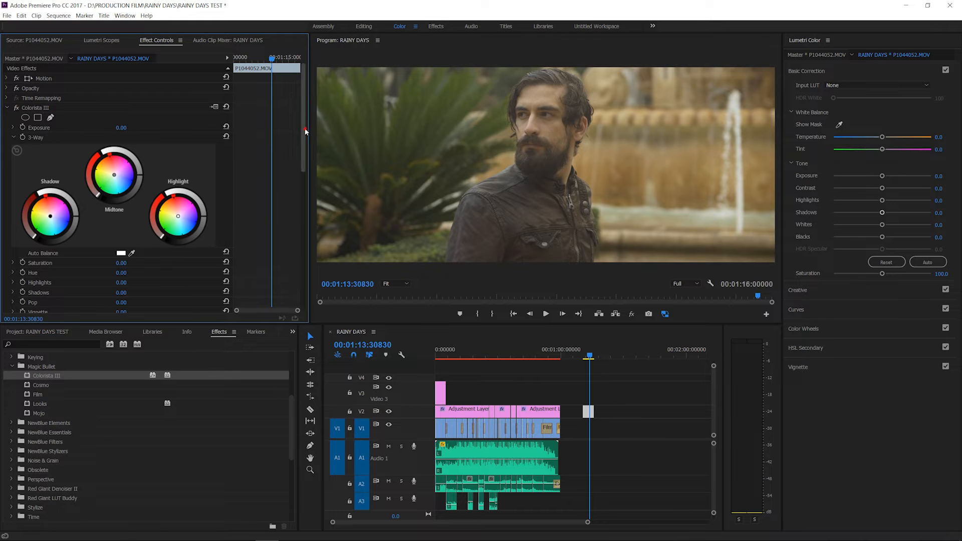
mouse_move(304, 128)
mouse_down()
mouse_move(296, 276)
mouse_move(295, 114)
mouse_up()
click(7, 109)
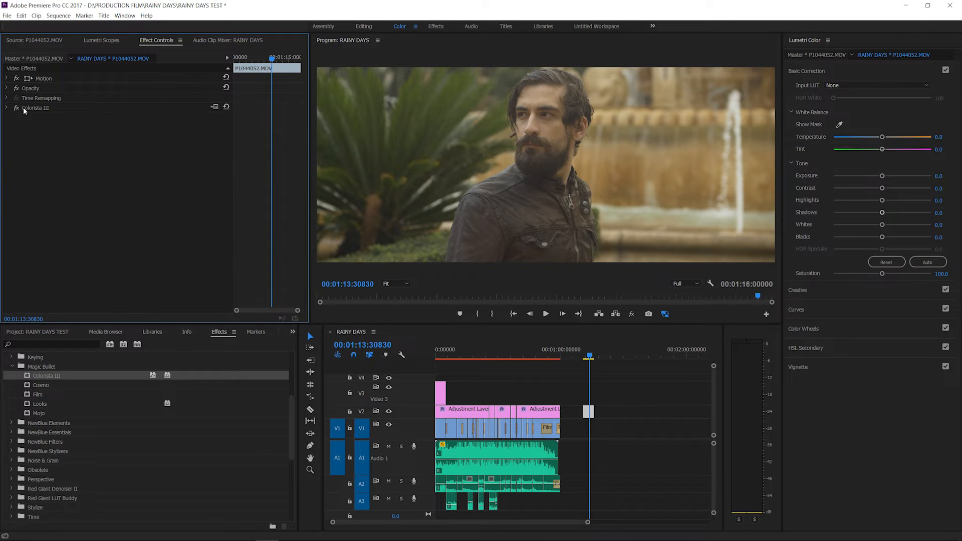
Remove Colorista III from the P1044052.MOV clip on V2 and apply the Magic Bullet Cosmo effect instead.
click(27, 107)
key(Delete)
click(42, 385)
drag(42, 385, 587, 411)
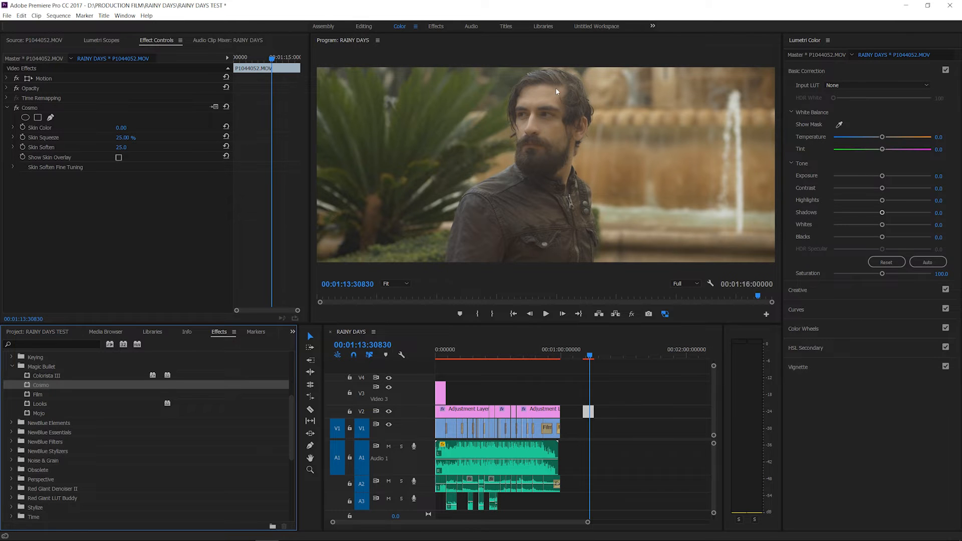
Toggle the Cosmo effect off and on to compare the man's skin with and without it.
click(17, 107)
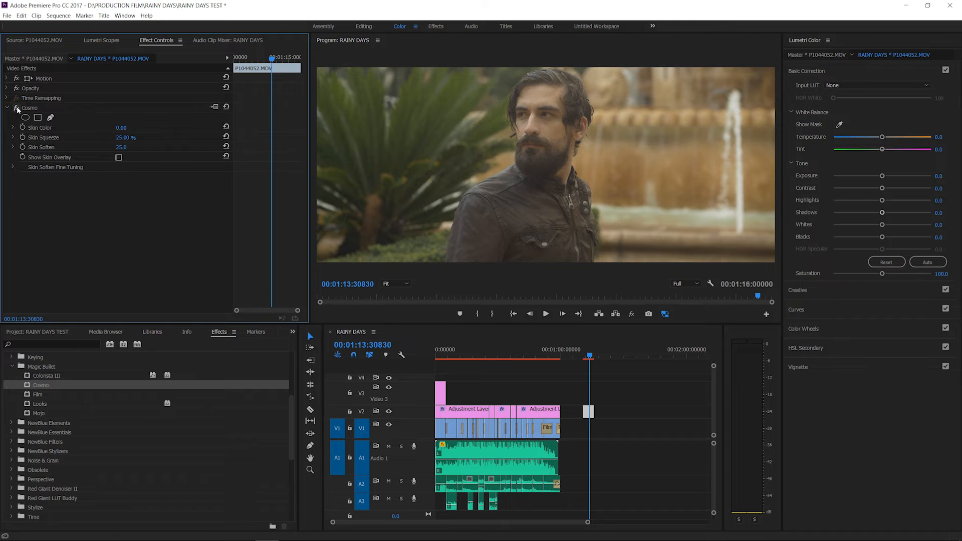
click(18, 110)
click(17, 109)
Replace Cosmo with the Magic Bullet Film effect on the V2 clip and compare the image with effects muted and unmuted.
click(30, 108)
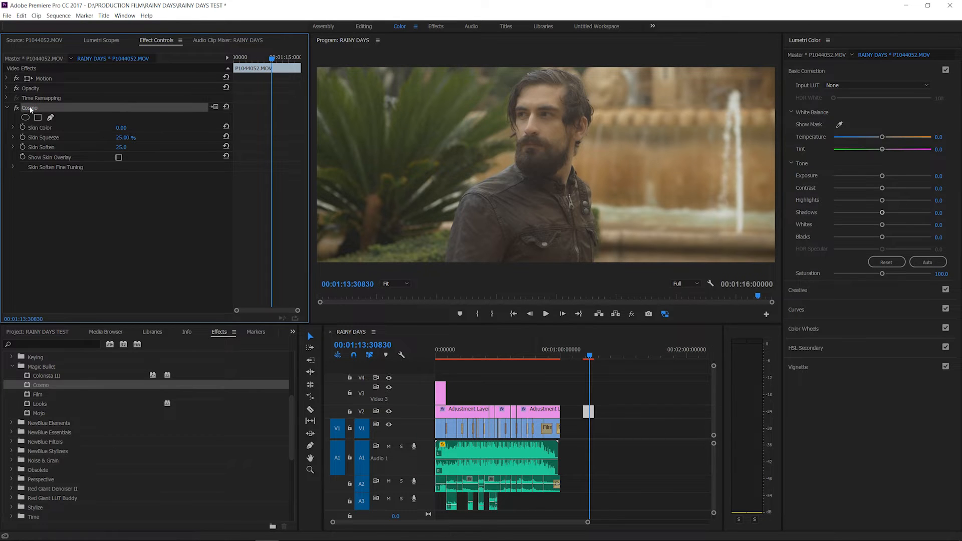
key(Delete)
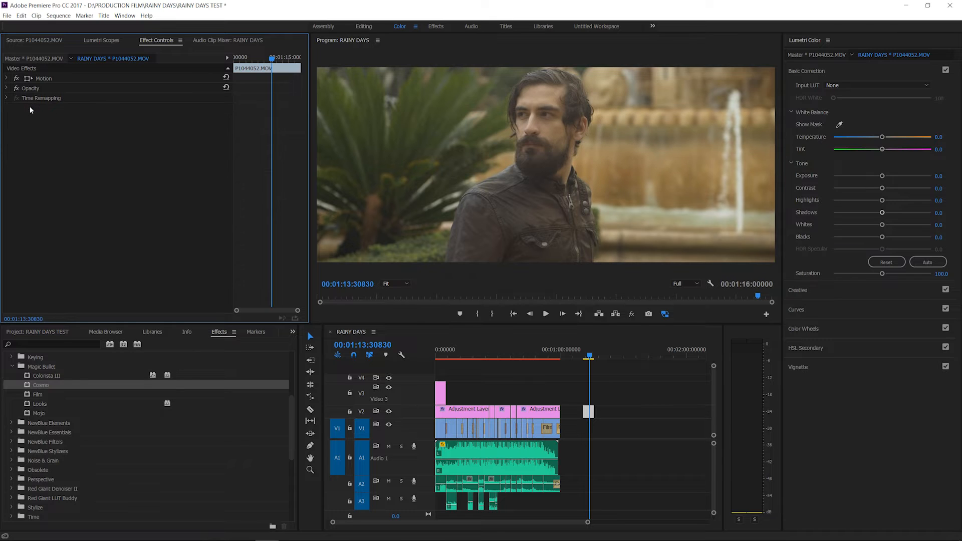
click(40, 393)
drag(41, 393, 588, 412)
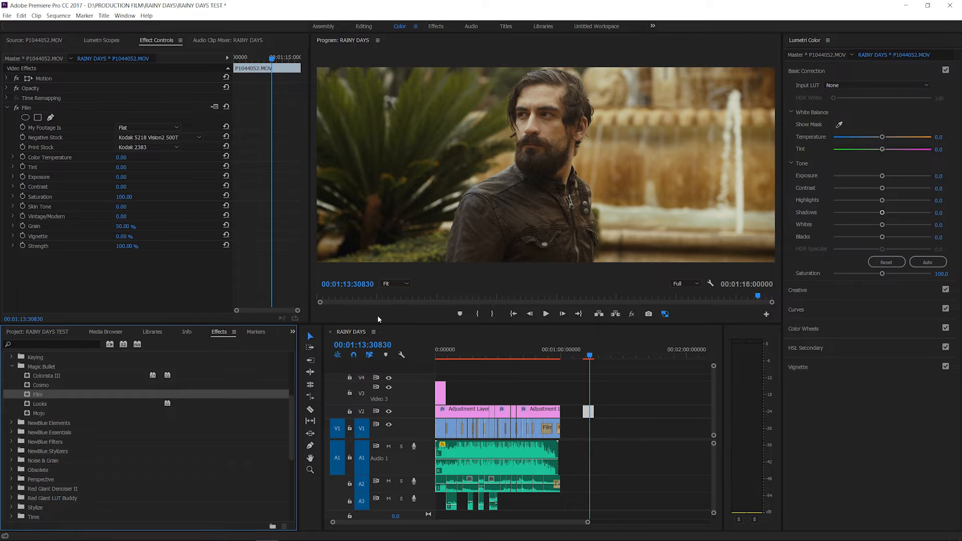
click(634, 314)
click(634, 314)
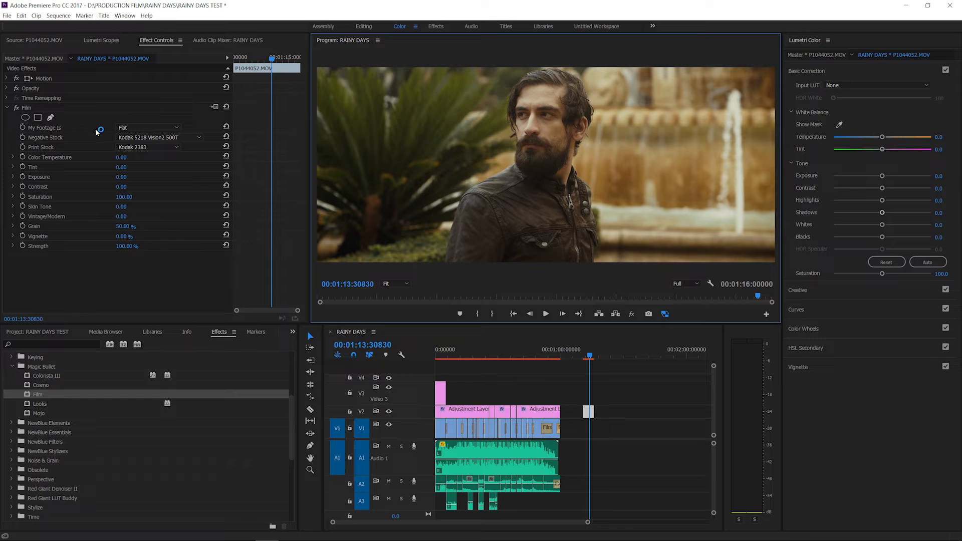
Keep Film's footage type at Flat, and set its Negative Stock to Prolochrome P4400 and Print Stock to Fujifilm 3510.
click(133, 128)
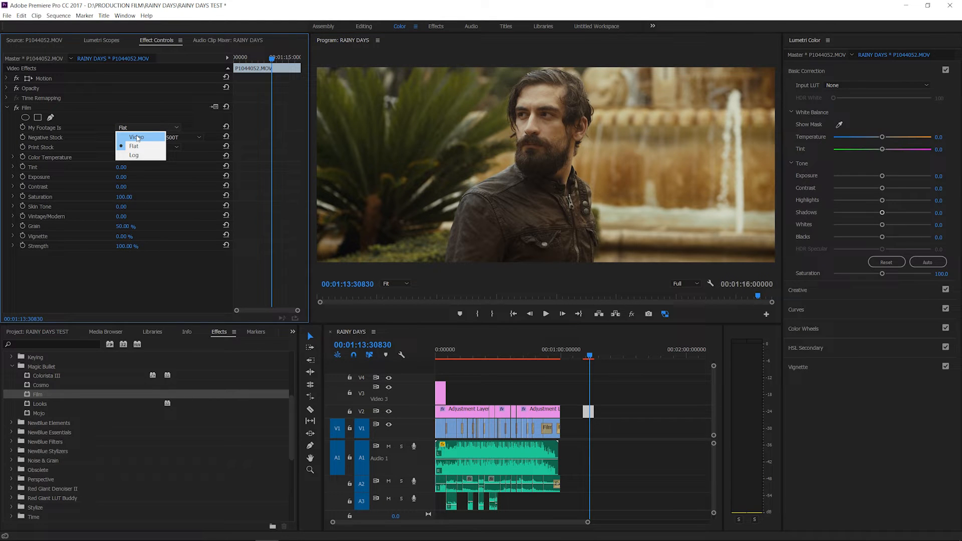
click(138, 137)
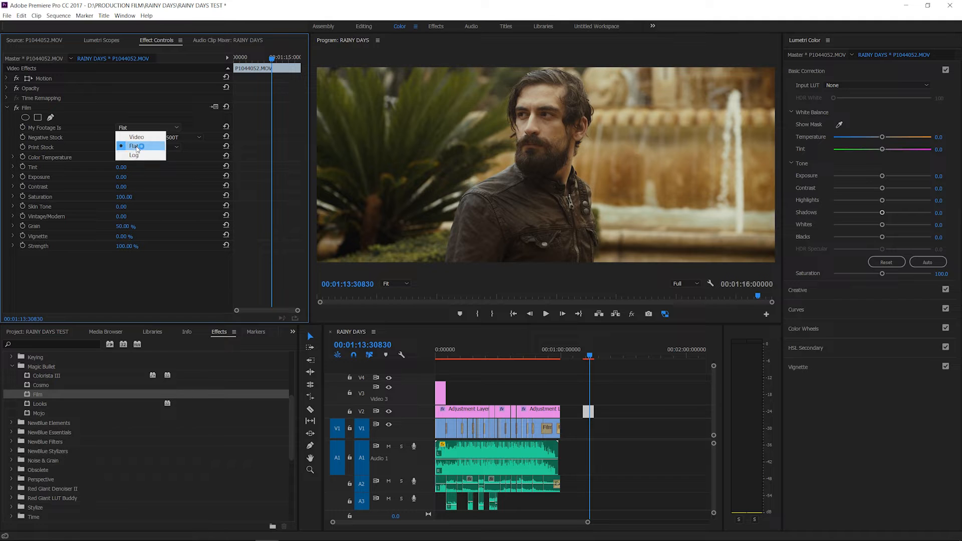
click(135, 146)
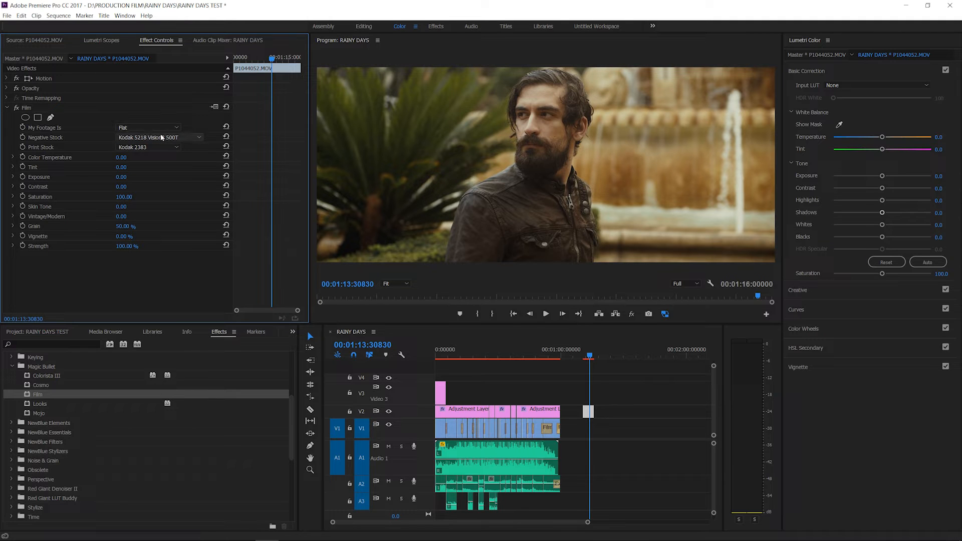
click(165, 139)
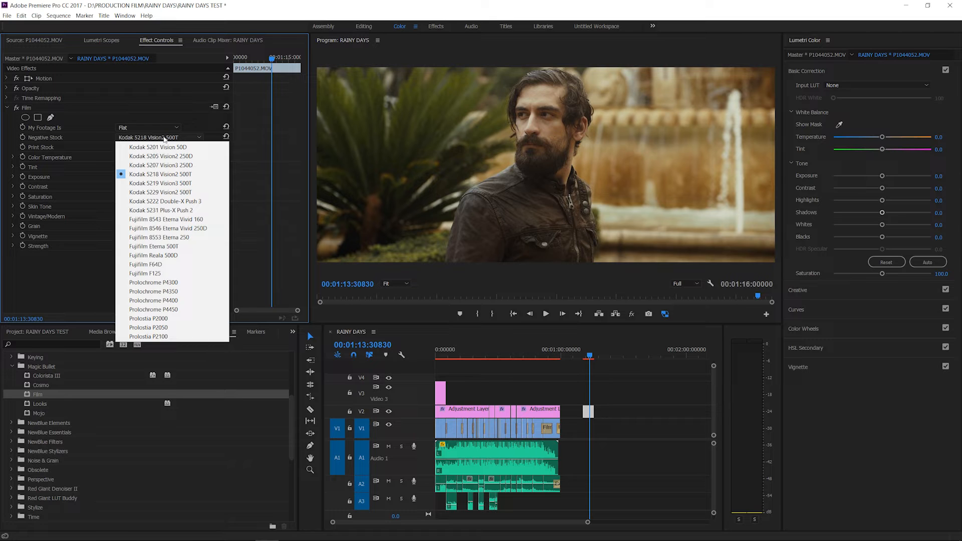
click(173, 300)
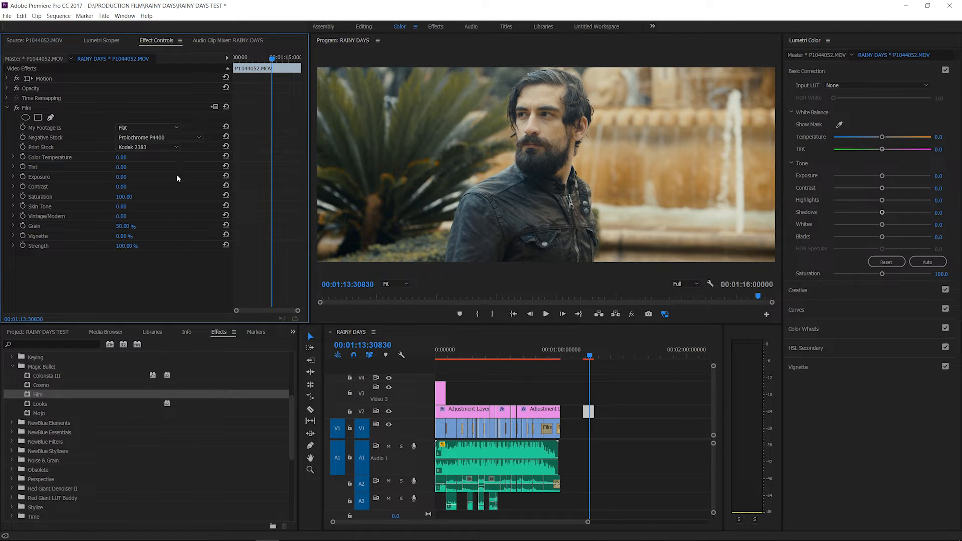
click(157, 147)
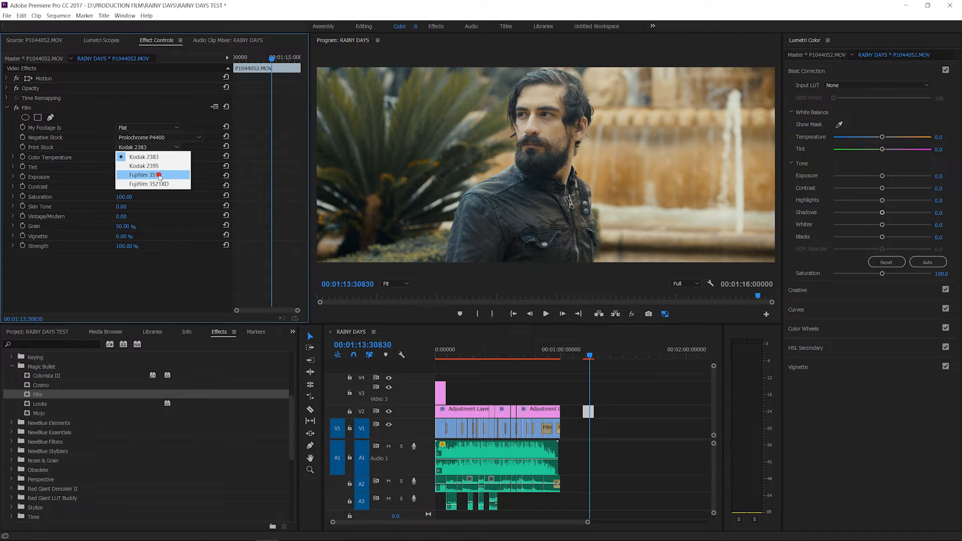
click(159, 175)
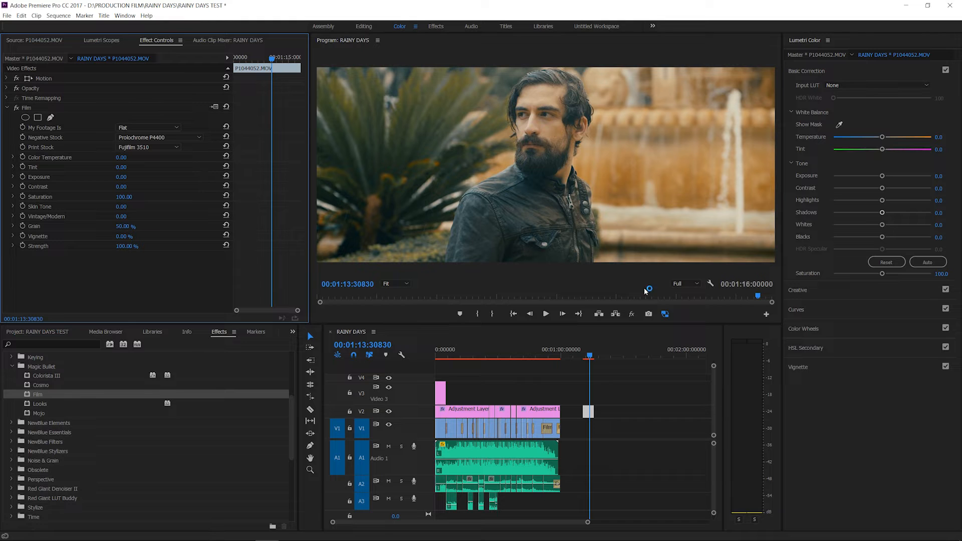
Toggle the global effects mute repeatedly to compare the clip with and without the Prolochrome and Fujifilm film look.
click(632, 316)
click(633, 316)
click(632, 315)
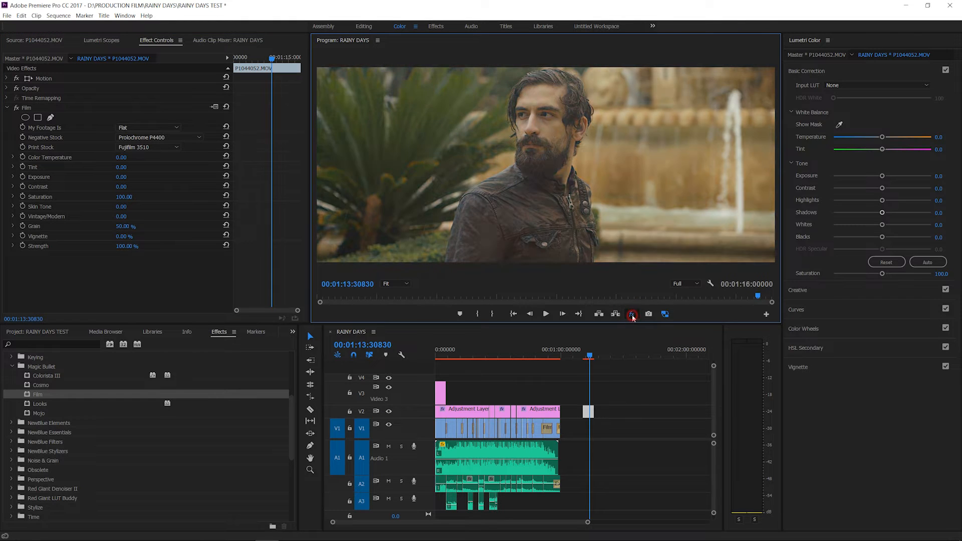
click(632, 316)
click(633, 316)
click(632, 316)
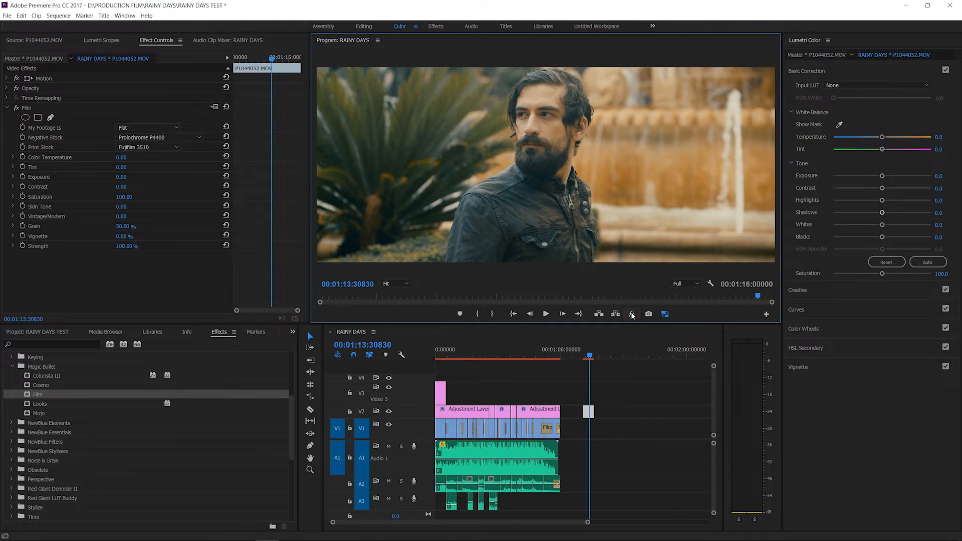
click(633, 315)
Try the Kodak 5222 Double-X Push 3 negative stock, then use Kodak 5229 Vision2 500T with Print Stock Kodak 2383.
click(148, 137)
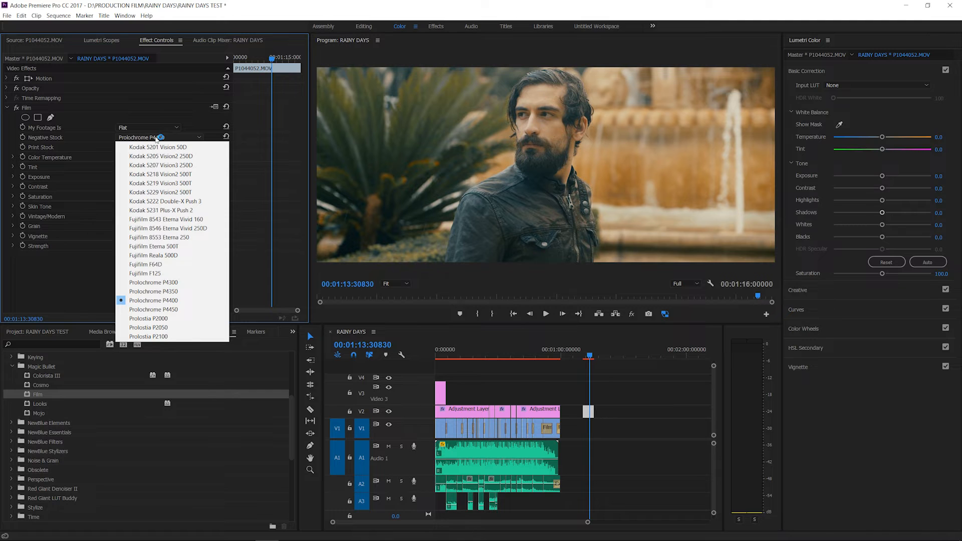
click(168, 201)
click(163, 138)
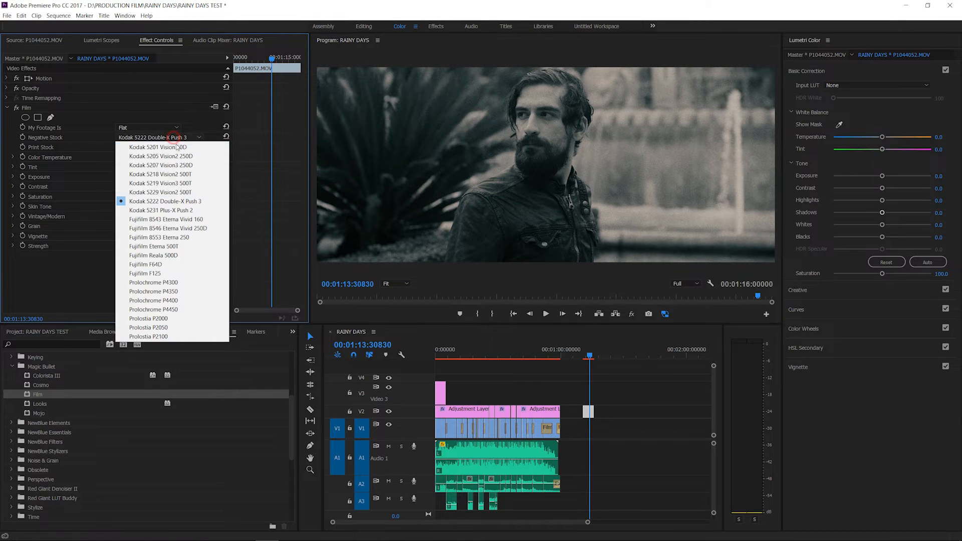
click(182, 194)
click(145, 147)
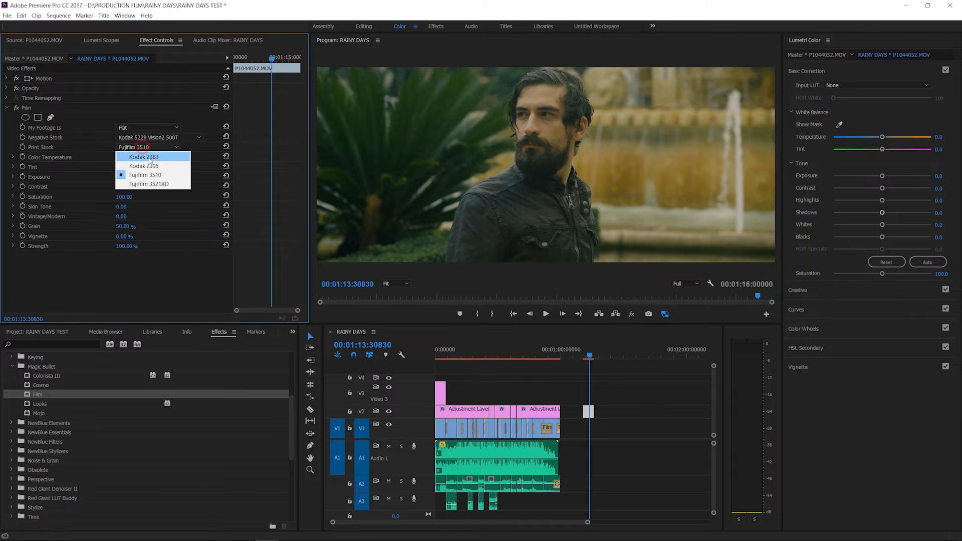
click(150, 157)
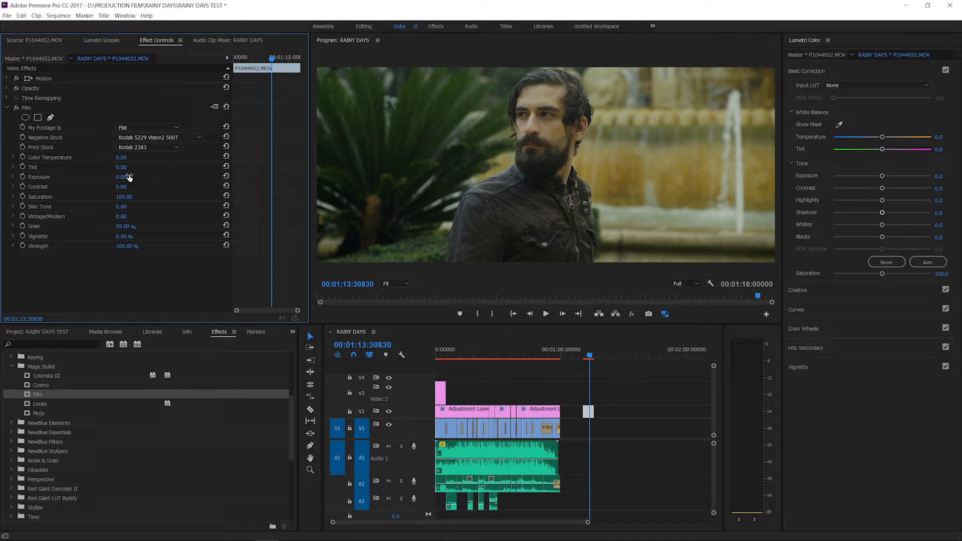
Try changing Film's Vintage/Modern value and reset it, then lower Strength and return it to 100%.
mouse_move(124, 217)
mouse_down()
mouse_move(74, 217)
mouse_move(175, 217)
mouse_move(120, 217)
mouse_up()
click(226, 216)
drag(126, 246, 119, 246)
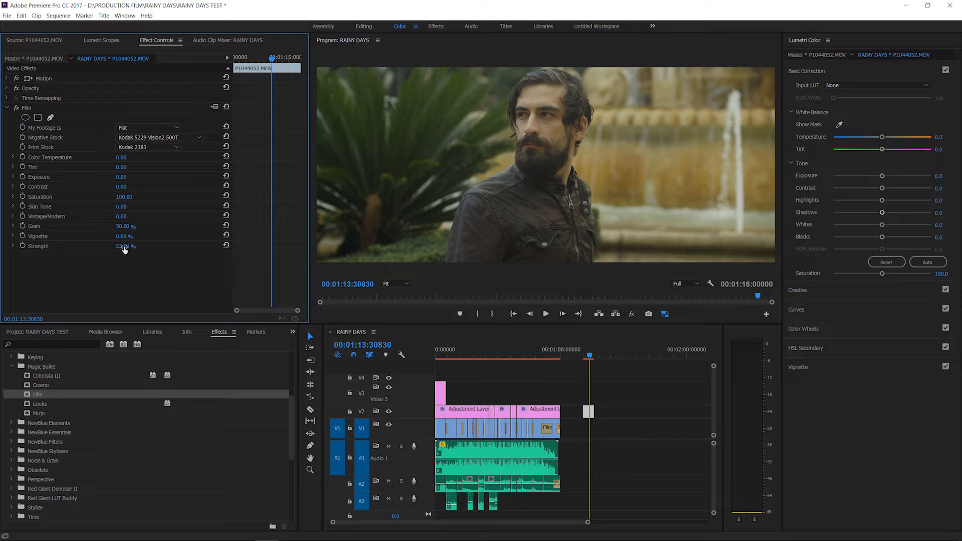
drag(125, 247, 146, 247)
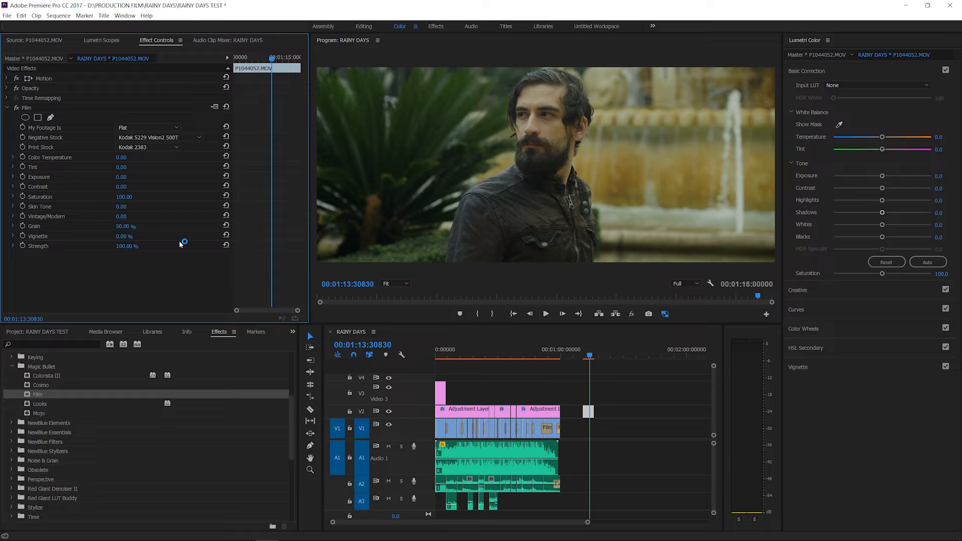
Remove Film from the P1044052.MOV clip on V2 and apply the Magic Bullet Mojo effect instead.
click(27, 108)
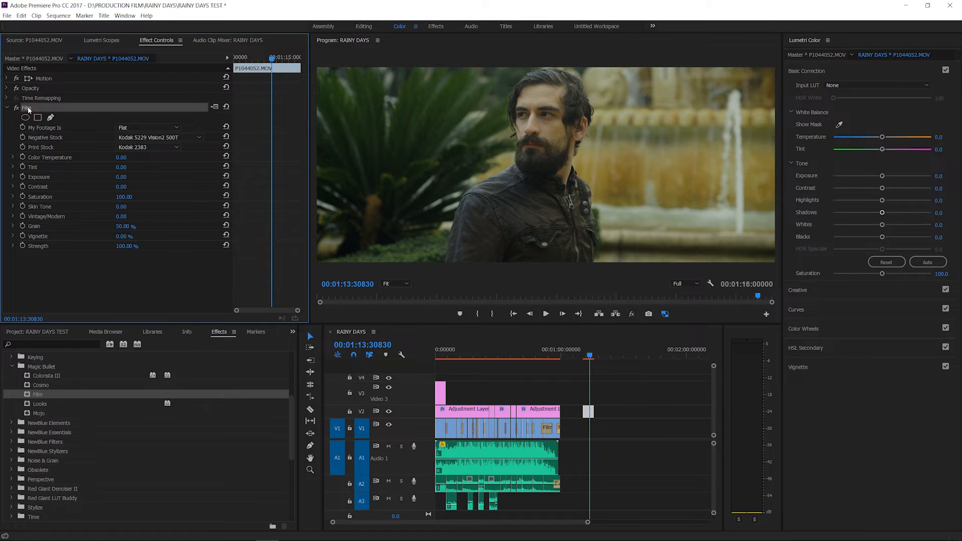
key(Delete)
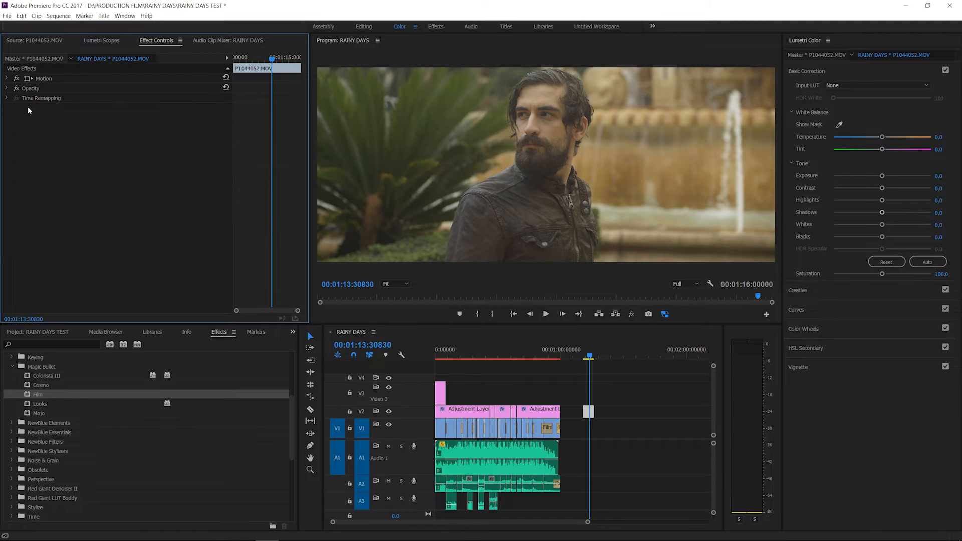
click(41, 414)
drag(41, 414, 591, 412)
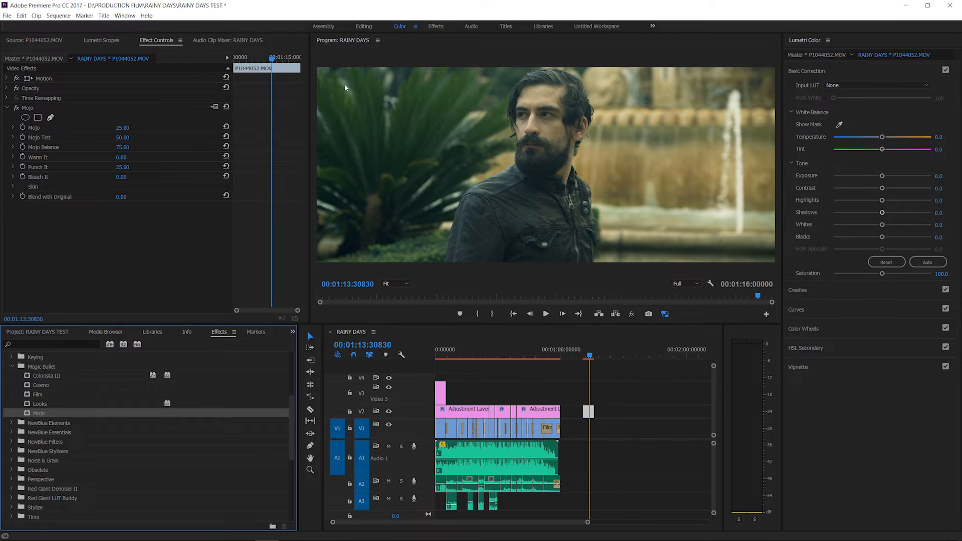
Try Mojo at 115, then set Mojo to 27, Mojo Tint to 80 and Warm It to 10.
click(123, 127)
text(115)
key(Return)
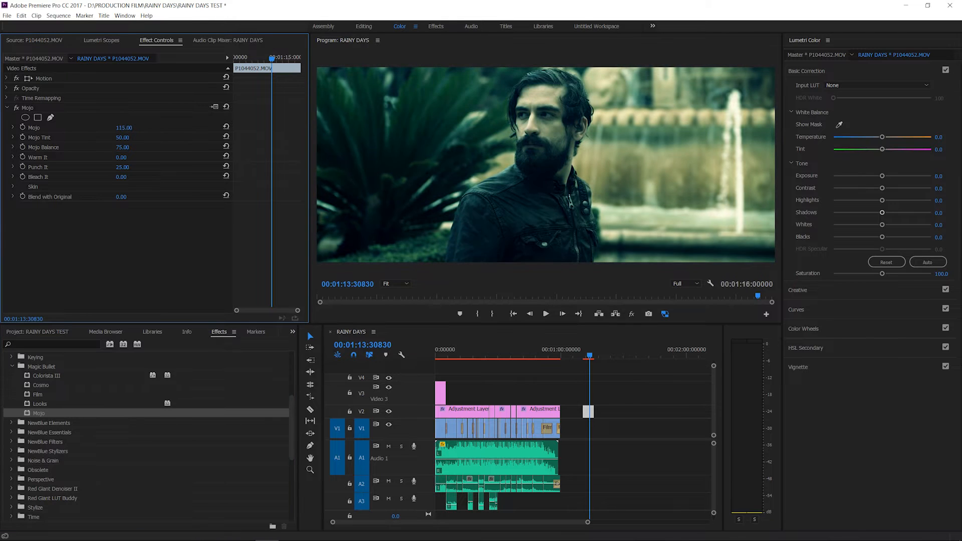
mouse_move(123, 127)
mouse_down()
mouse_move(80, 128)
mouse_move(129, 138)
mouse_up()
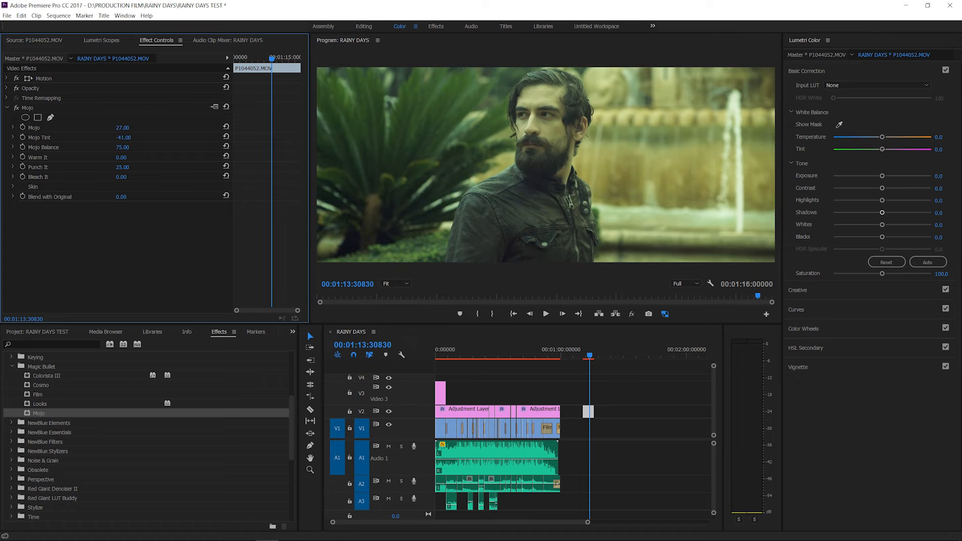
drag(123, 137, 201, 137)
drag(124, 137, 108, 137)
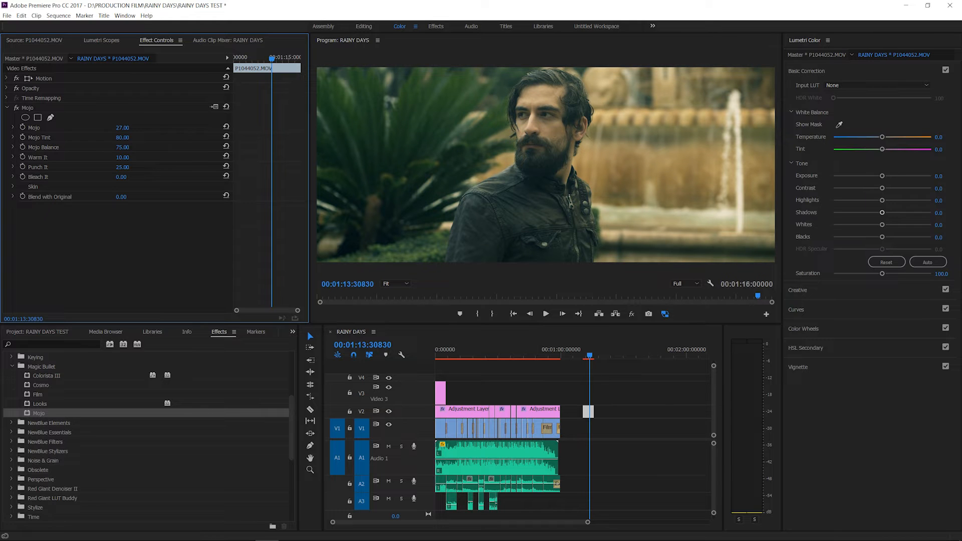
Set Mojo's Punch It to 78, Bleach It to 20 and Blend with Original to 38.
drag(123, 167, 89, 167)
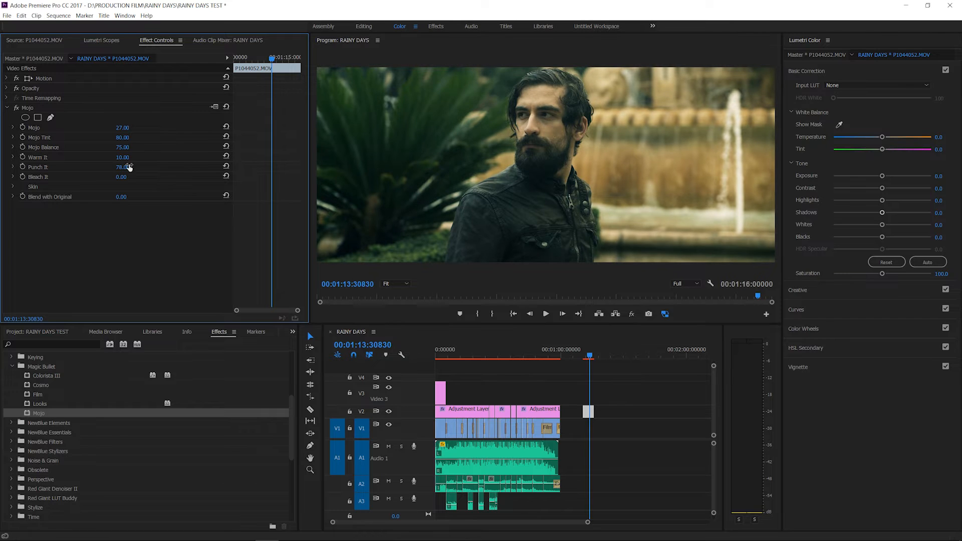
drag(122, 177, 113, 177)
mouse_move(120, 196)
mouse_down()
mouse_move(147, 197)
mouse_move(128, 197)
mouse_up()
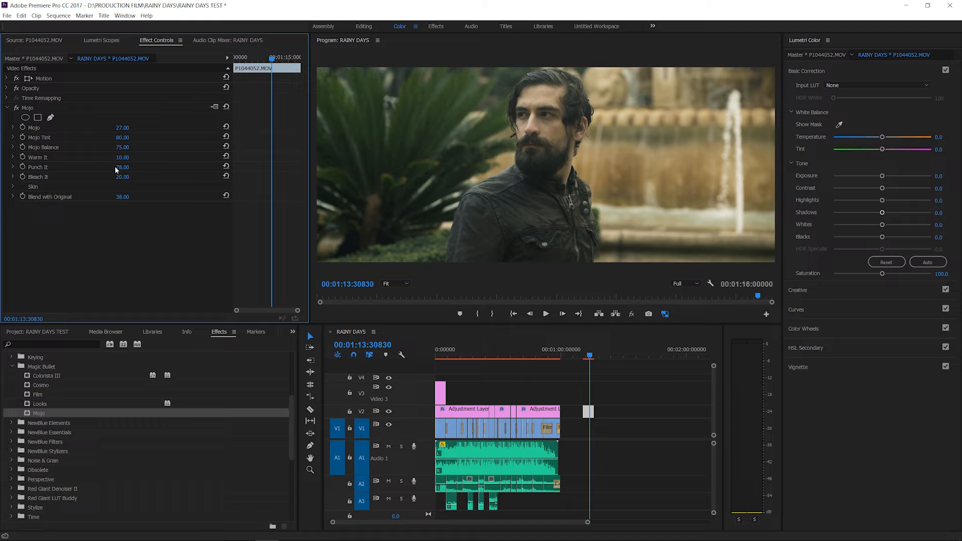
Remove Mojo from the V2 clip and apply the Magic Bullet Looks effect instead.
click(28, 108)
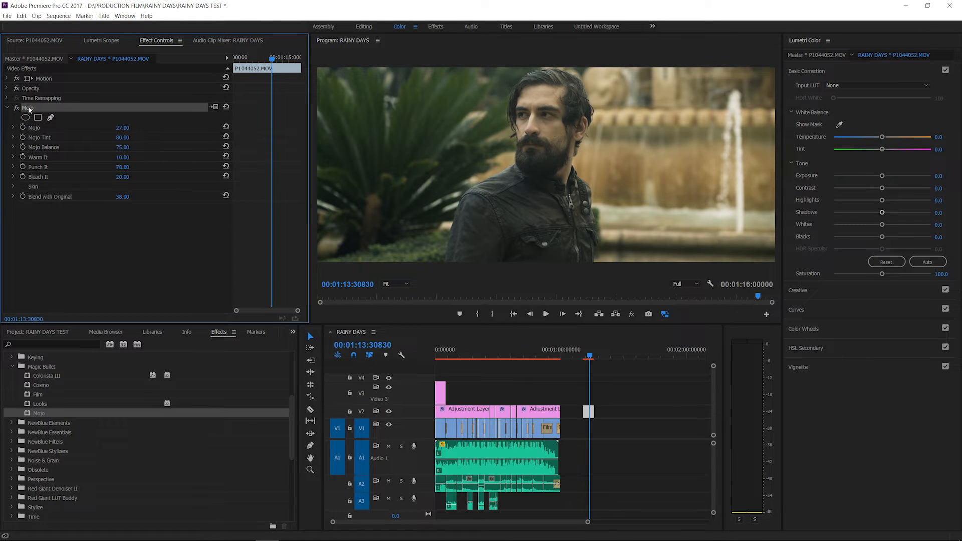
key(Delete)
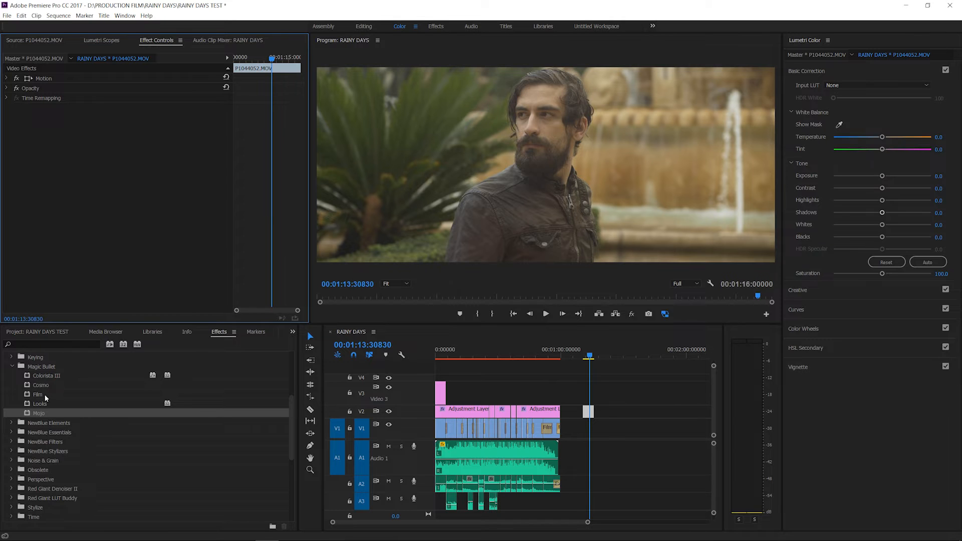
drag(43, 406, 590, 412)
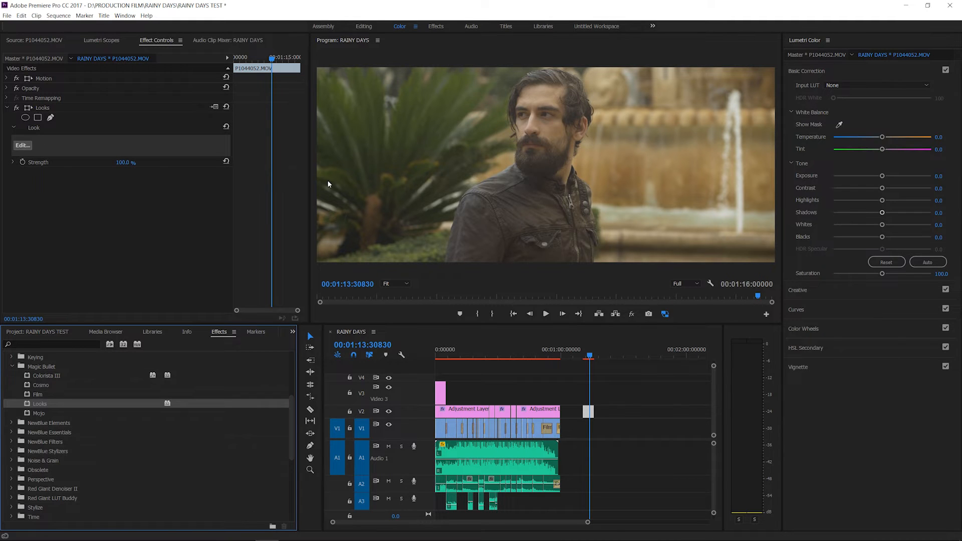
Open the Magic Bullet Looks editor for the clip and display the Blockbuster category of preset looks.
click(23, 145)
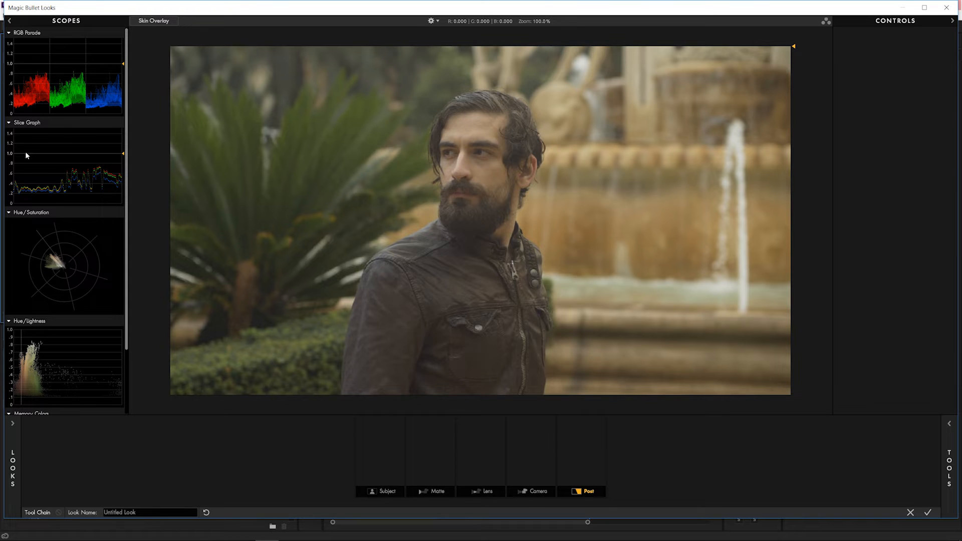
click(13, 467)
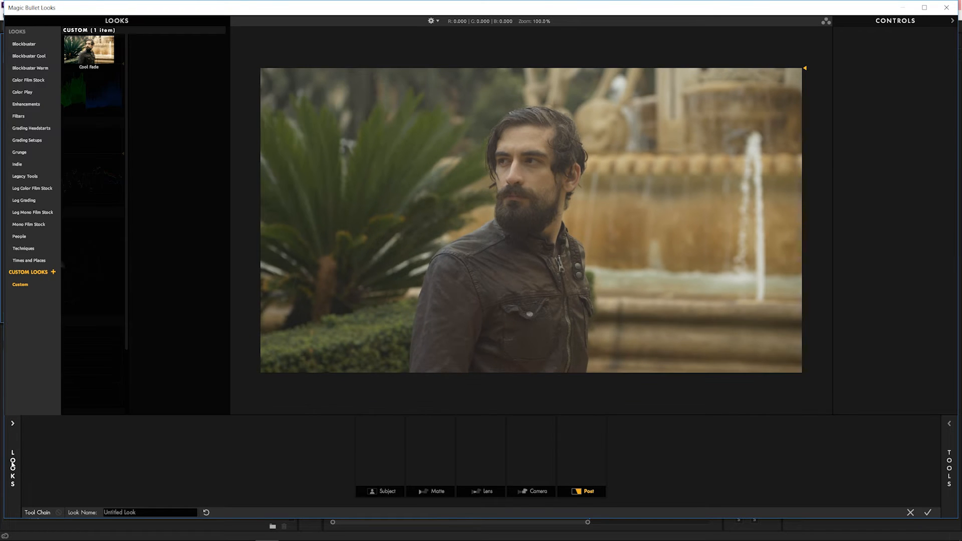
click(22, 45)
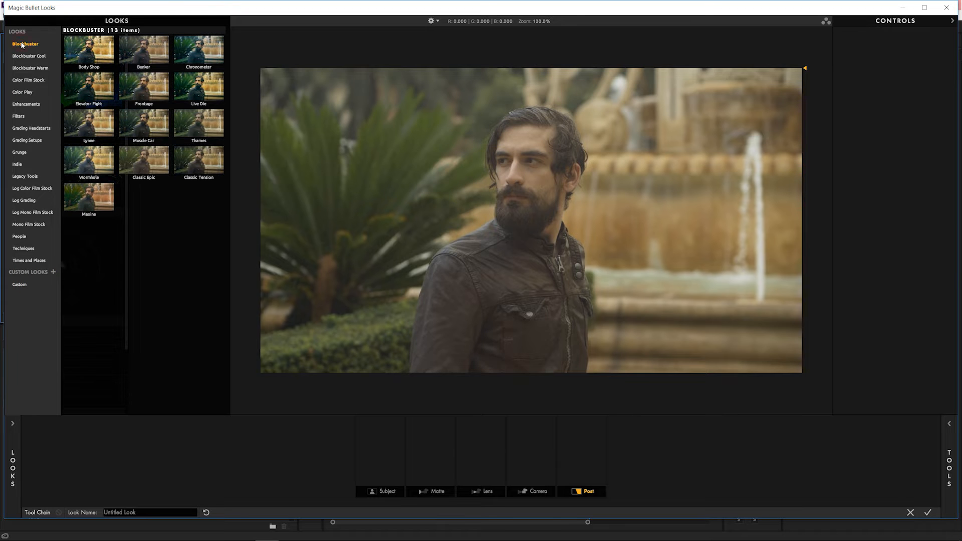
Try Blockbuster looks such as Chronometer, Live Die, Thames, Maxine and Lynne on the clip, ending with Frontage.
click(203, 56)
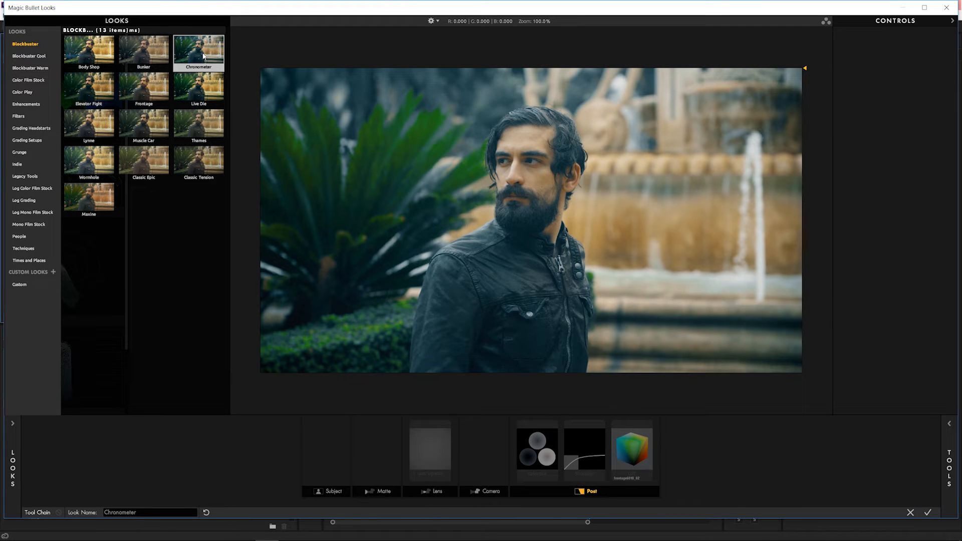
click(204, 95)
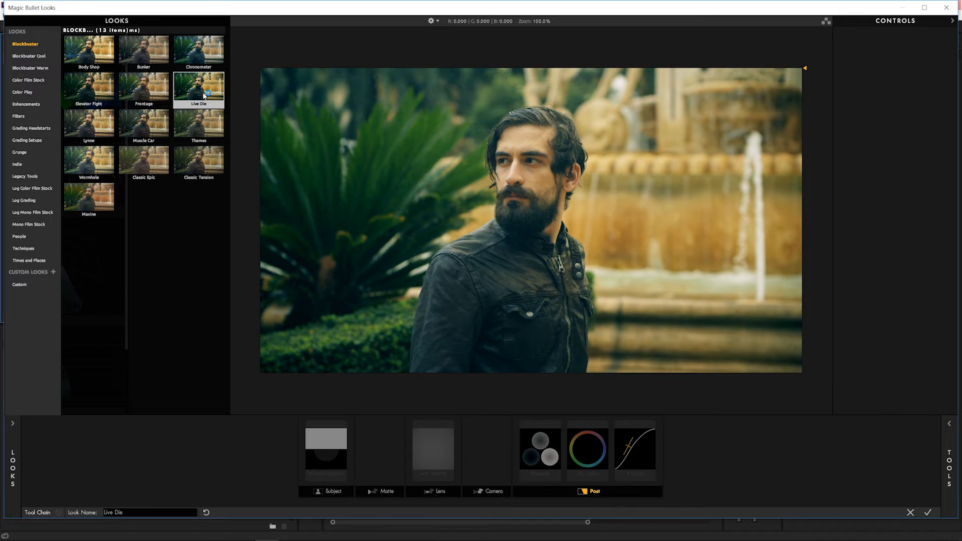
click(204, 171)
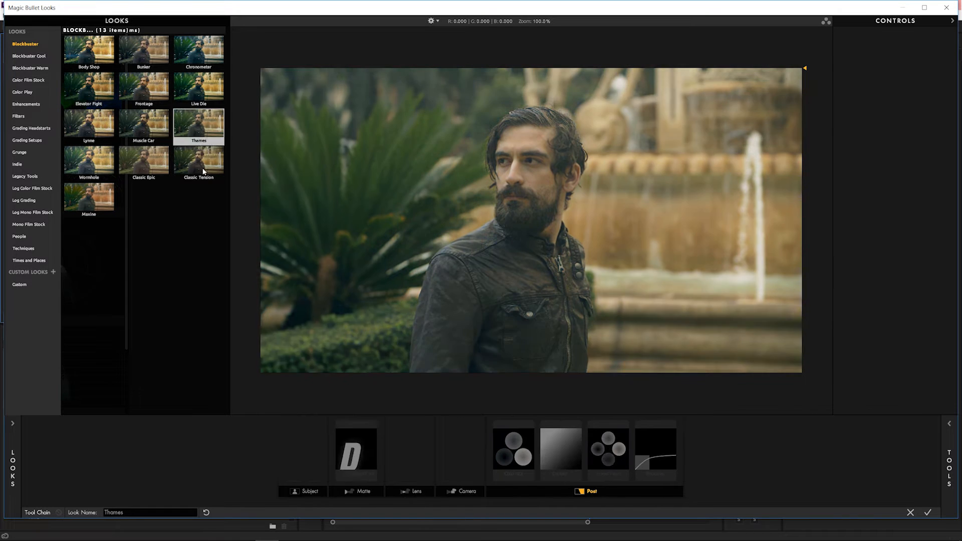
click(99, 206)
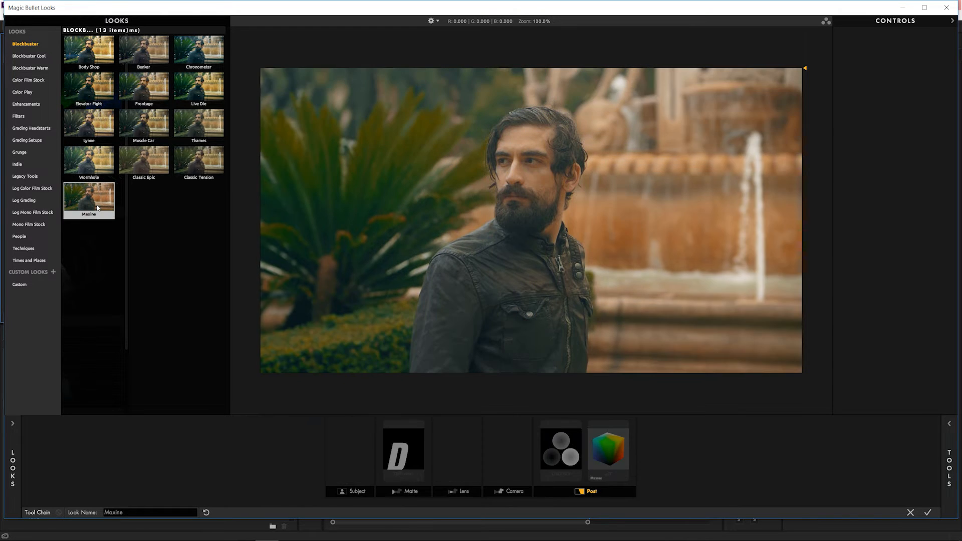
click(95, 169)
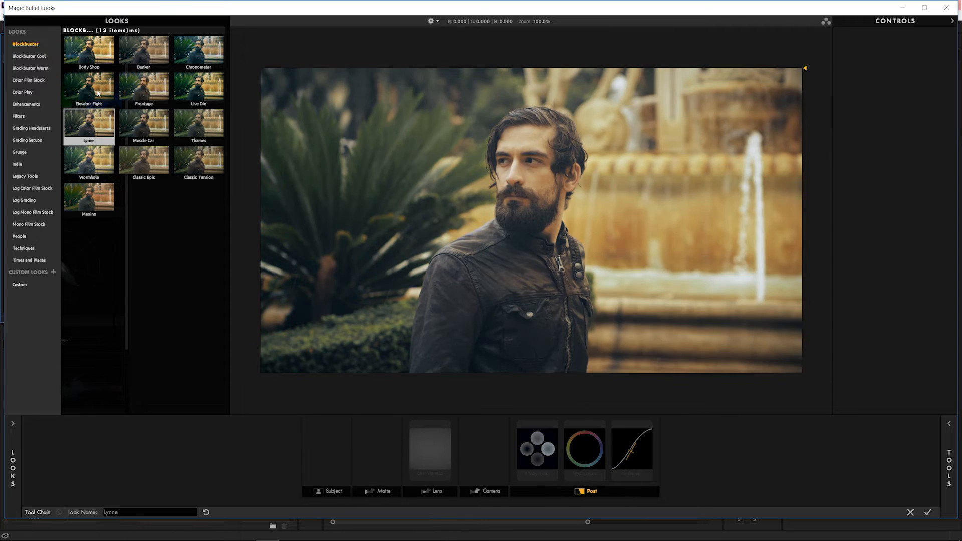
click(99, 94)
click(150, 90)
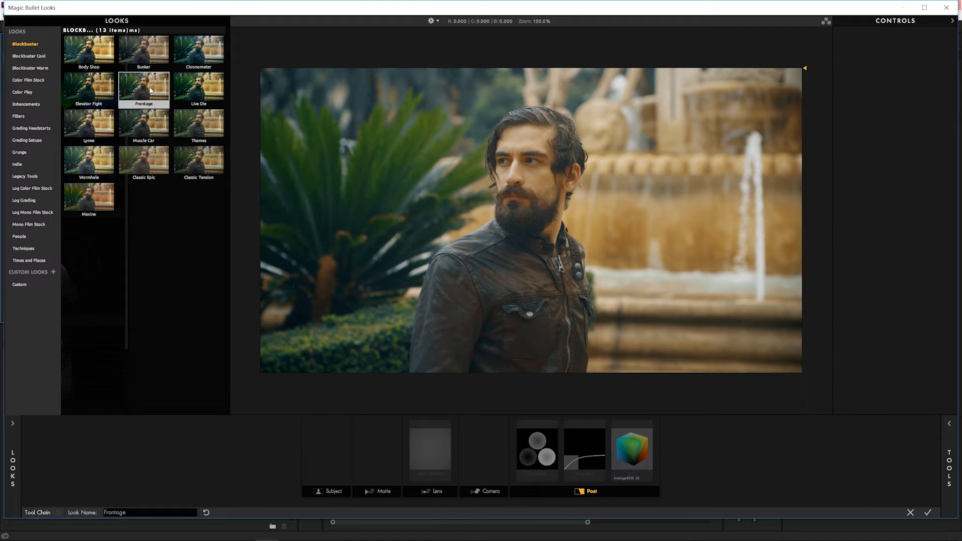
Try the Live Die and Thames looks from the Blockbuster category on the clip.
click(191, 90)
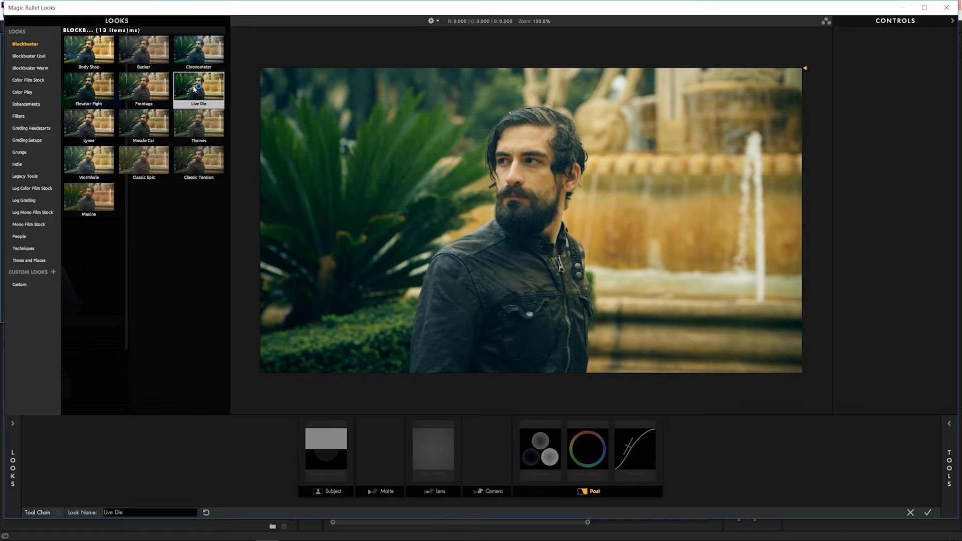
click(200, 118)
click(201, 99)
Try Blockbuster Cool looks such as Miami Gain, Onslaught and Pelham on the clip.
click(42, 56)
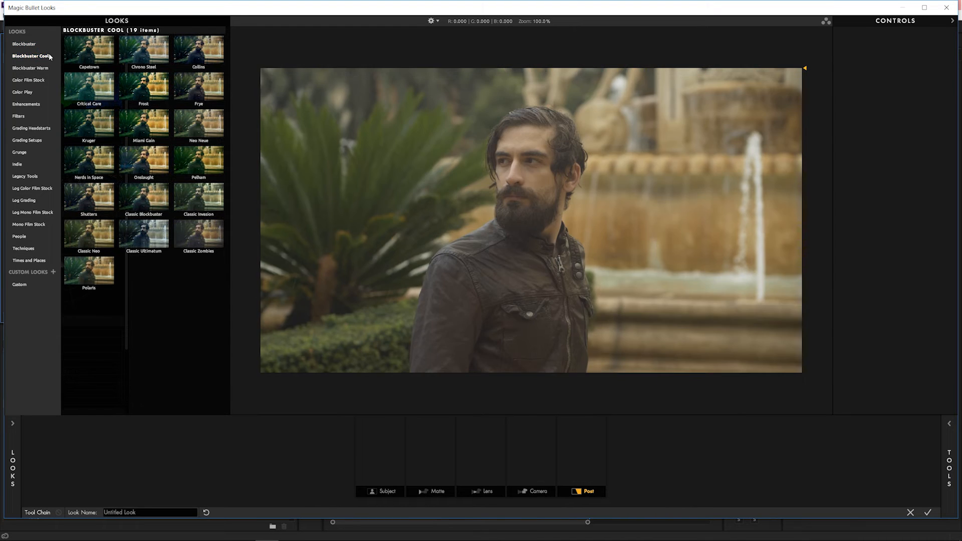
click(150, 69)
click(153, 113)
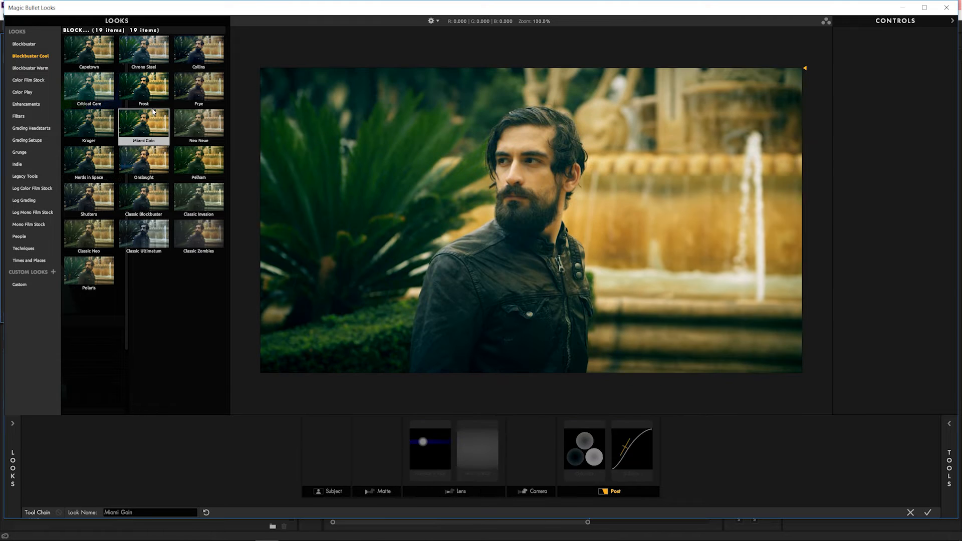
click(143, 153)
click(203, 162)
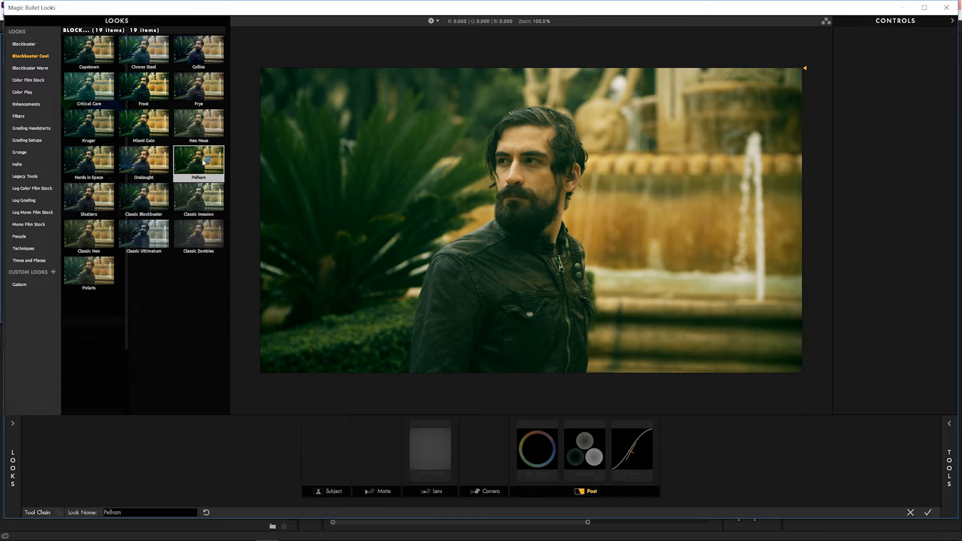
Try Blockbuster Warm looks such as Harford Pills, Historia, Classic Warm and Fuzzy and Optimus, and display the Indie category.
click(31, 67)
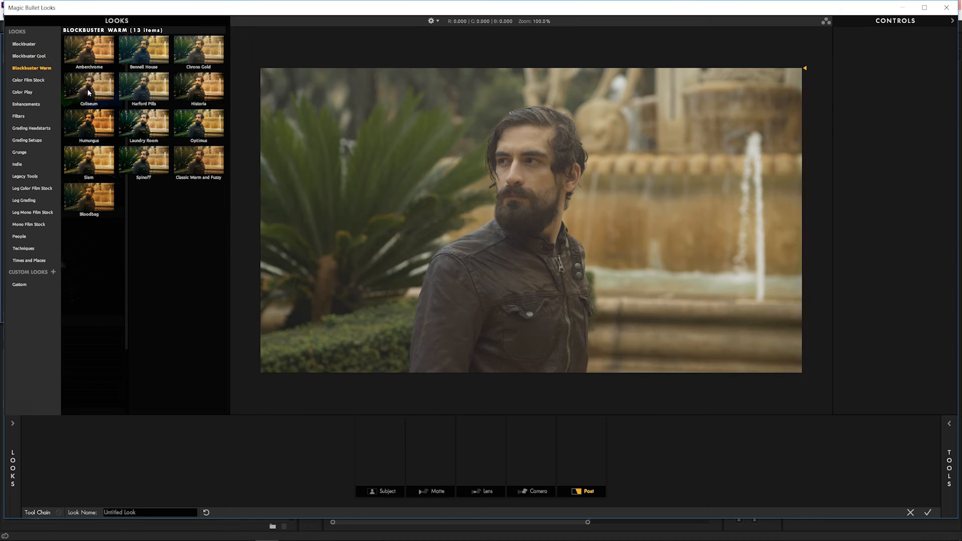
click(124, 102)
click(187, 95)
click(200, 164)
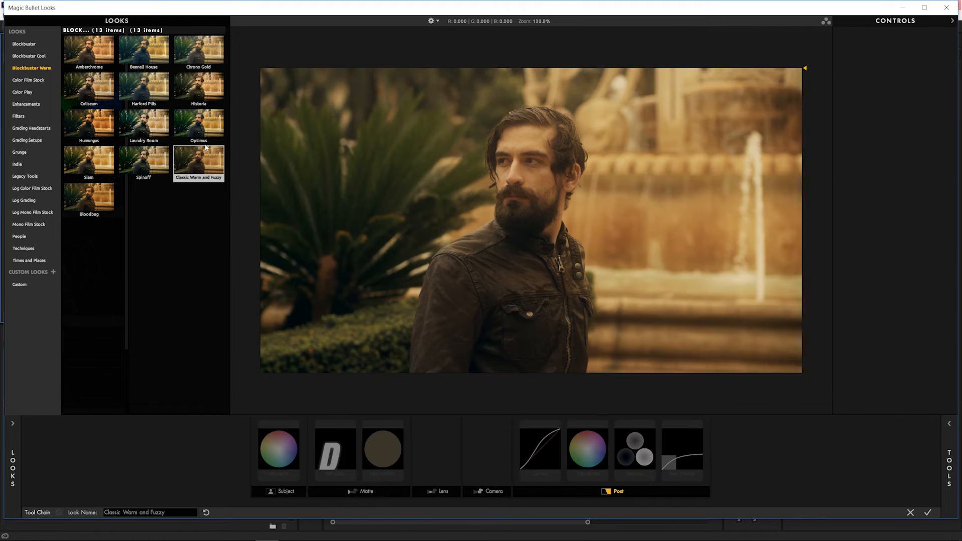
click(205, 138)
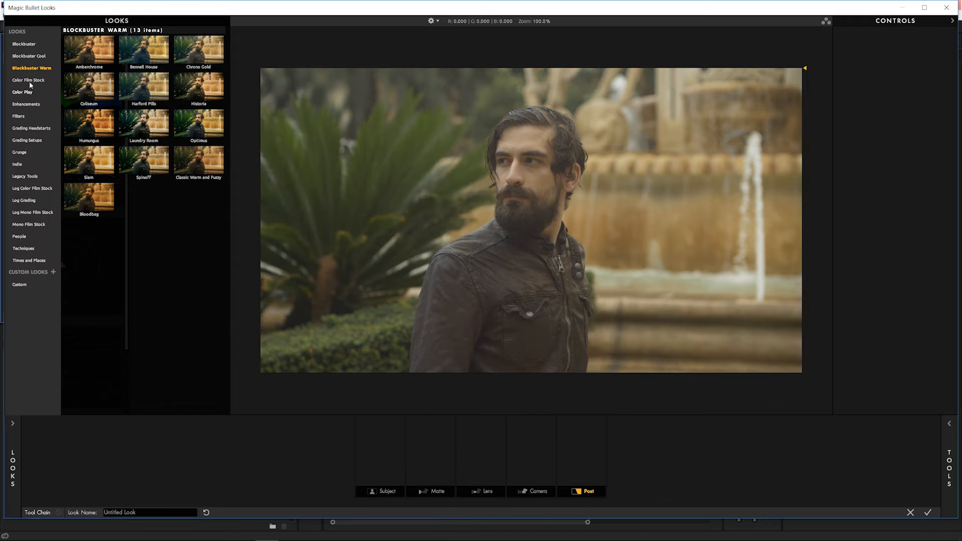
click(17, 164)
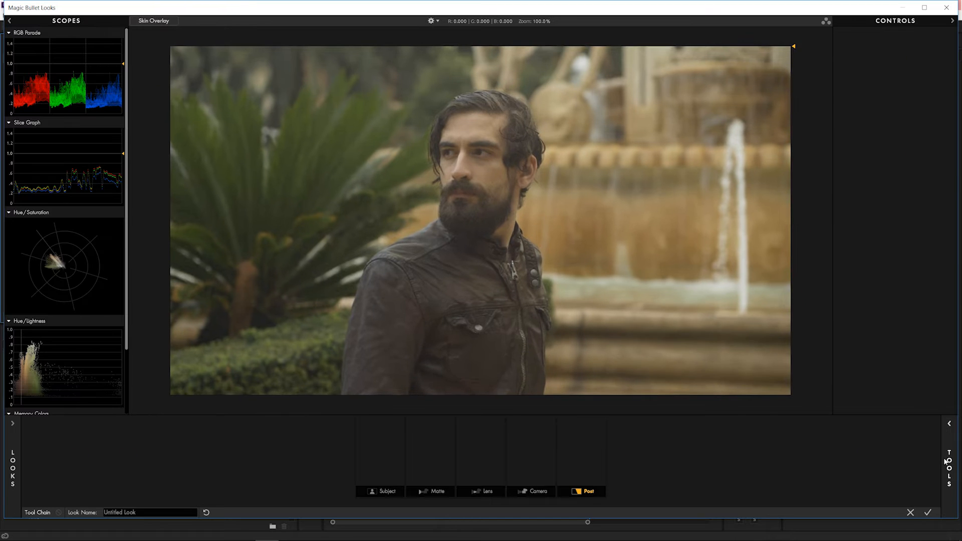
Try the Warm/Cool tool in the Subject stage with Warm/Cool at -0.780 and Tint at +0.410, and remove it again.
mouse_move(950, 462)
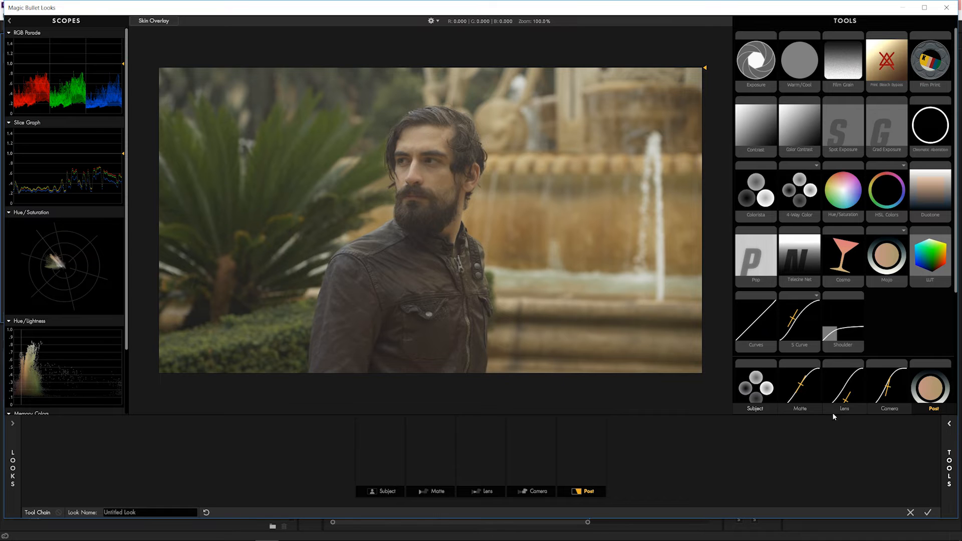
click(751, 408)
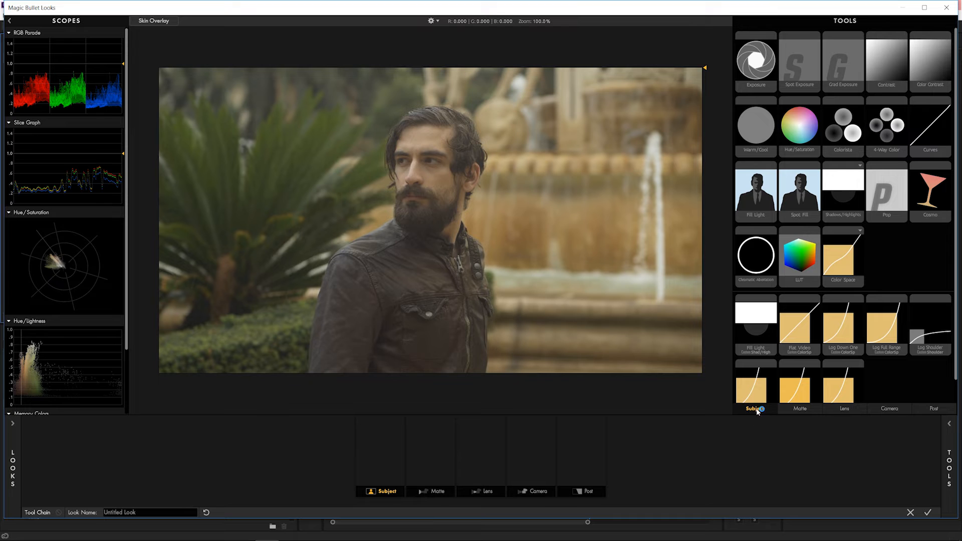
click(847, 132)
drag(755, 129, 384, 457)
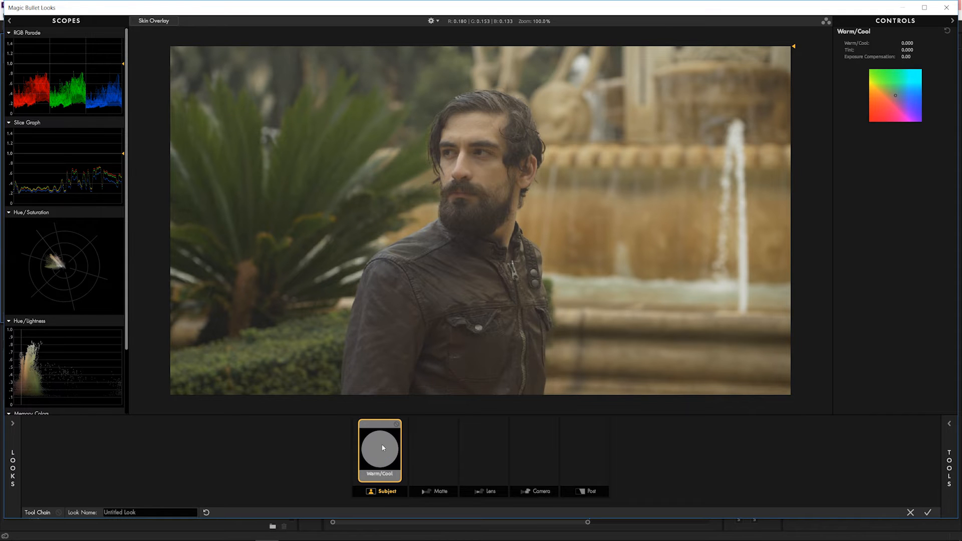
mouse_move(896, 95)
mouse_down()
mouse_move(906, 95)
mouse_move(885, 90)
mouse_up()
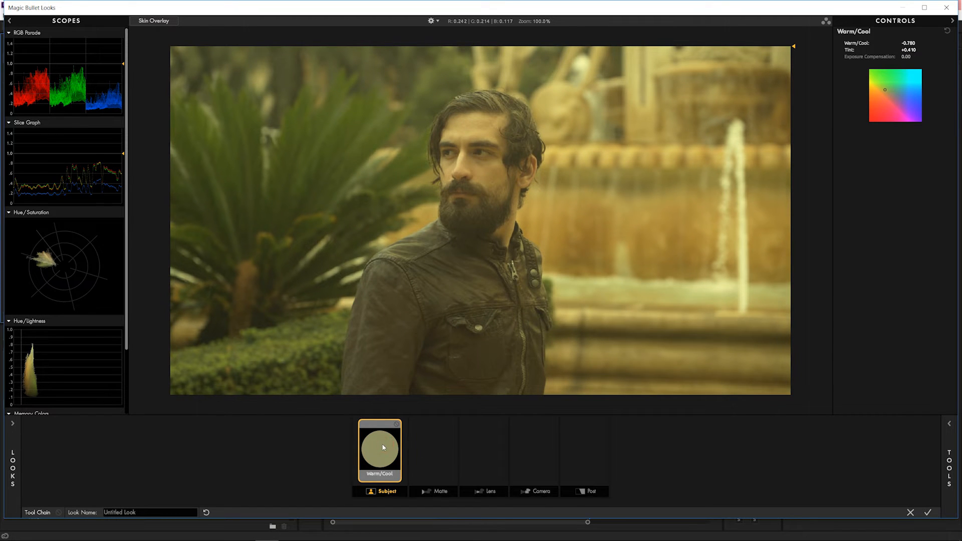
drag(382, 443, 945, 261)
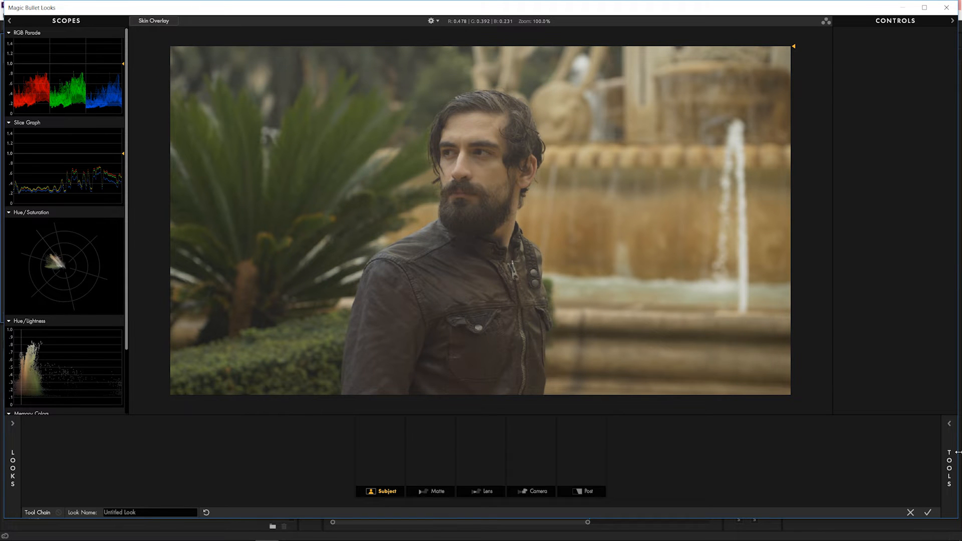
Add the Fill Light tool to the Subject stage and remove it again.
mouse_move(950, 454)
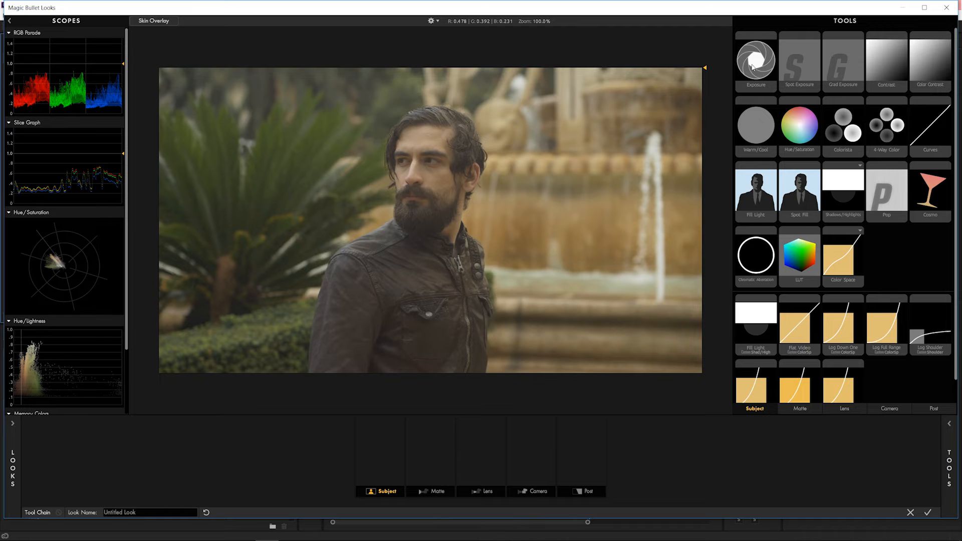
double_click(758, 198)
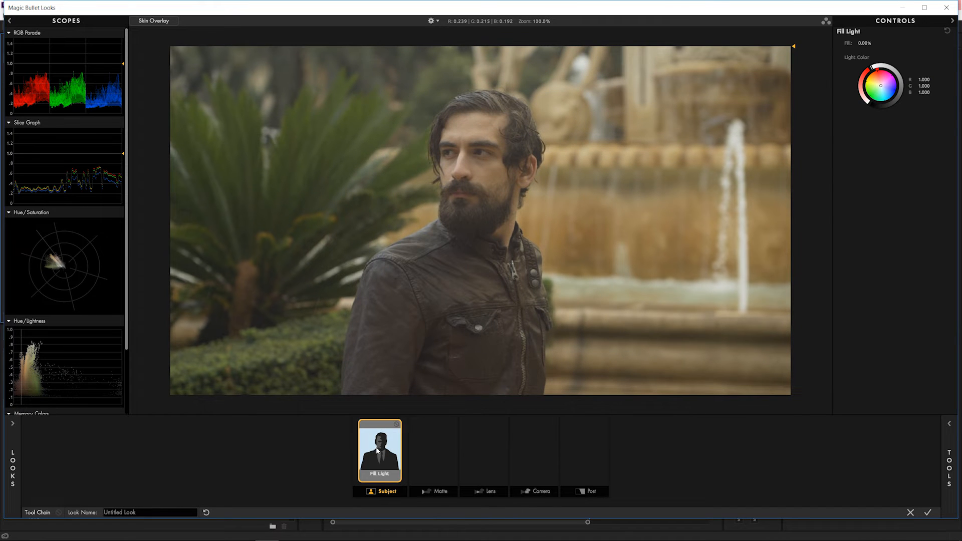
drag(377, 451, 936, 320)
Add Spot Fill to the Subject stage, centred on the man's face at Center X -1.0%, Center Y -15.1%, with Spread 0.783.
click(953, 448)
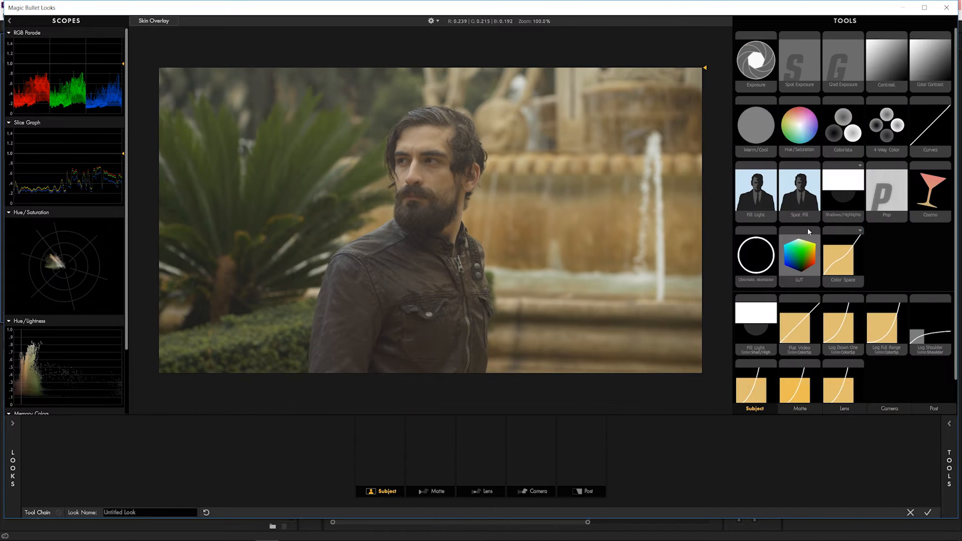
double_click(804, 198)
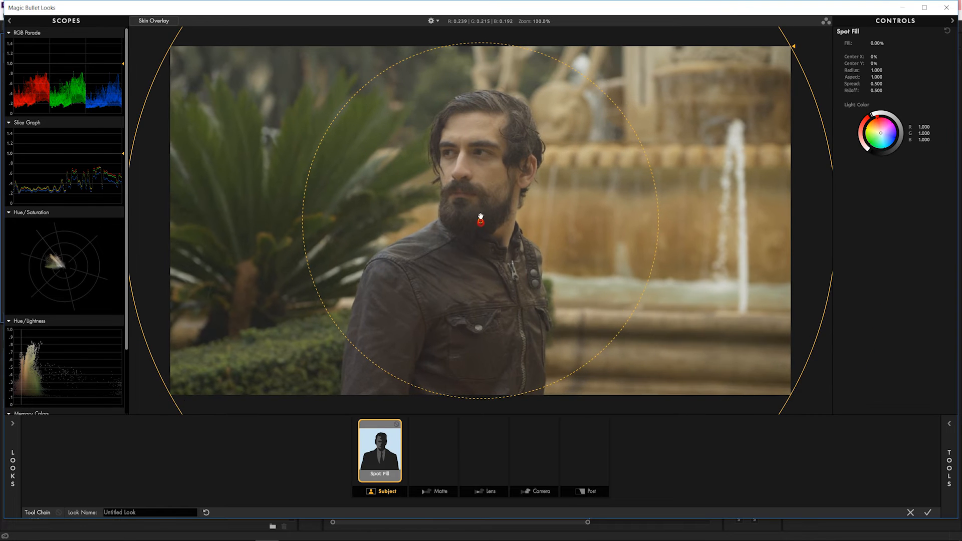
drag(480, 221, 474, 169)
drag(643, 113, 547, 149)
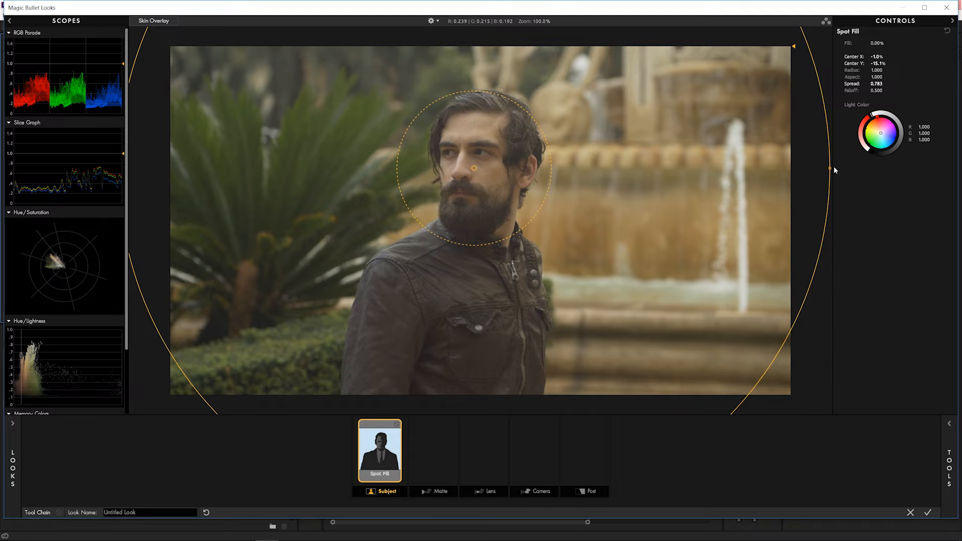
Shape the Spot Fill ellipse around the face with Radius 0.682 and Aspect 0.763.
drag(835, 171, 660, 170)
scroll(603, 172, up, 1)
scroll(601, 176, down, 2)
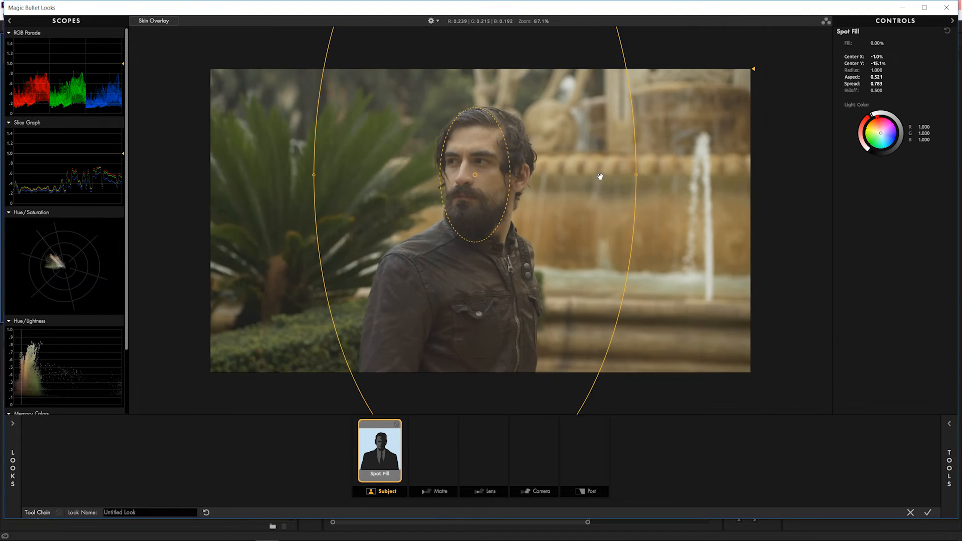
scroll(599, 175, down, 2)
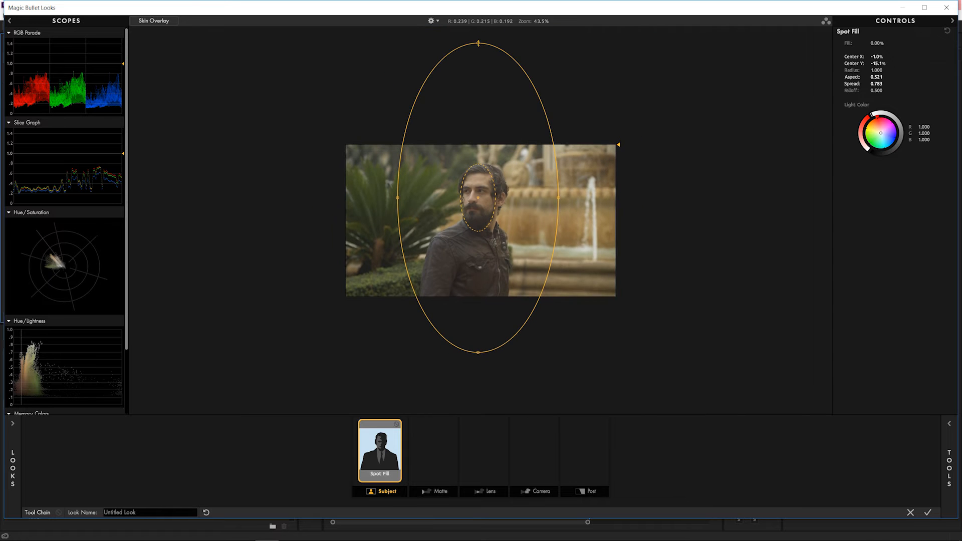
drag(478, 43, 476, 89)
scroll(489, 150, up, 4)
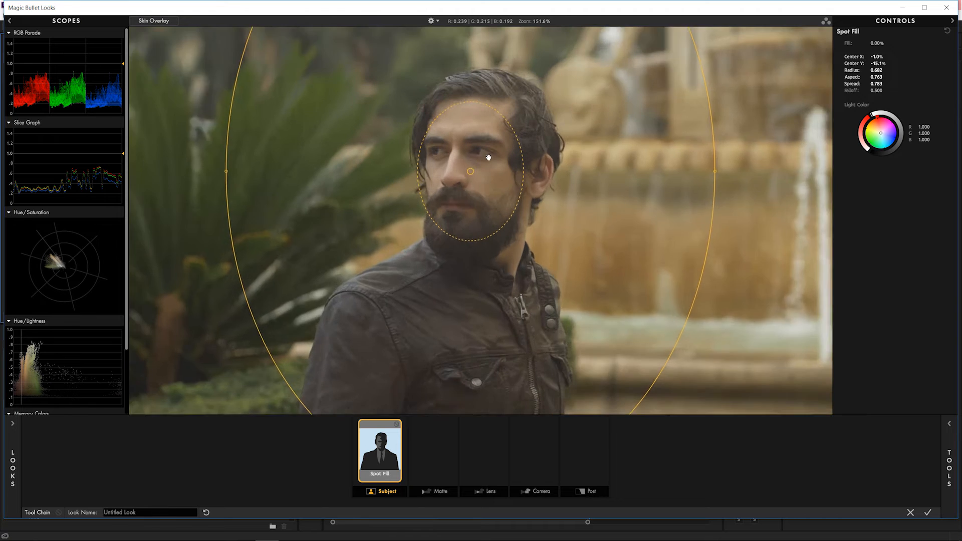
scroll(489, 157, up, 1)
Raise the Spot Fill's Fill amount to 24.60%.
drag(881, 43, 900, 44)
scroll(725, 109, down, 3)
scroll(724, 112, up, 1)
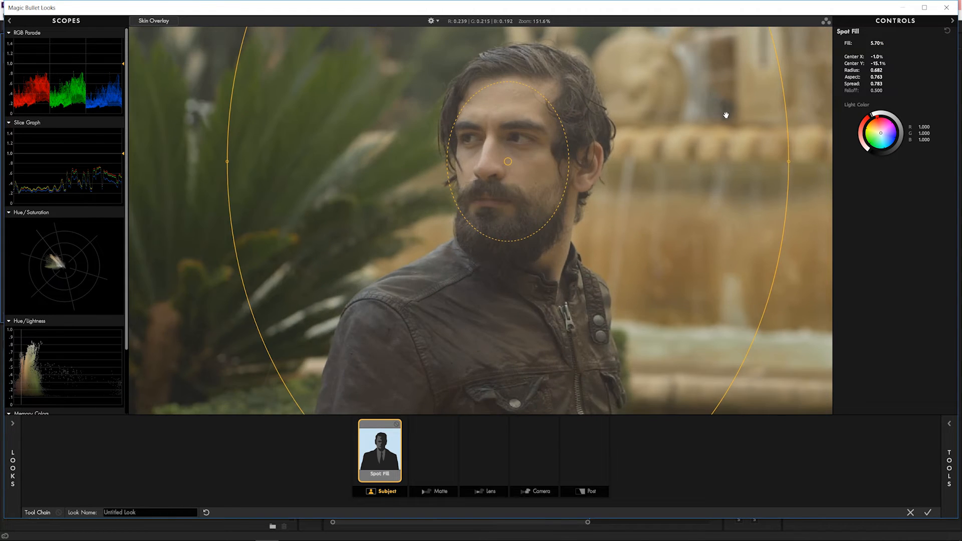
scroll(724, 115, down, 1)
scroll(688, 180, down, 1)
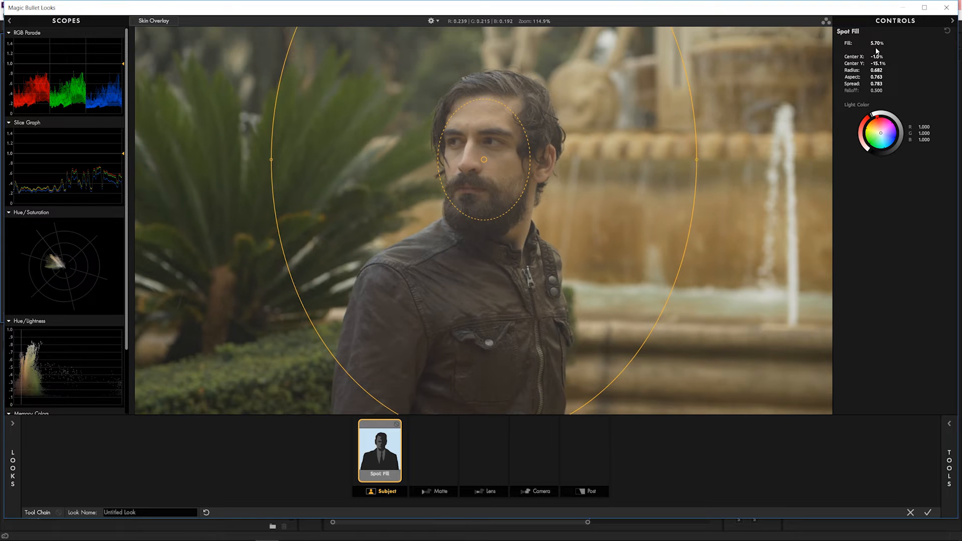
drag(877, 44, 960, 44)
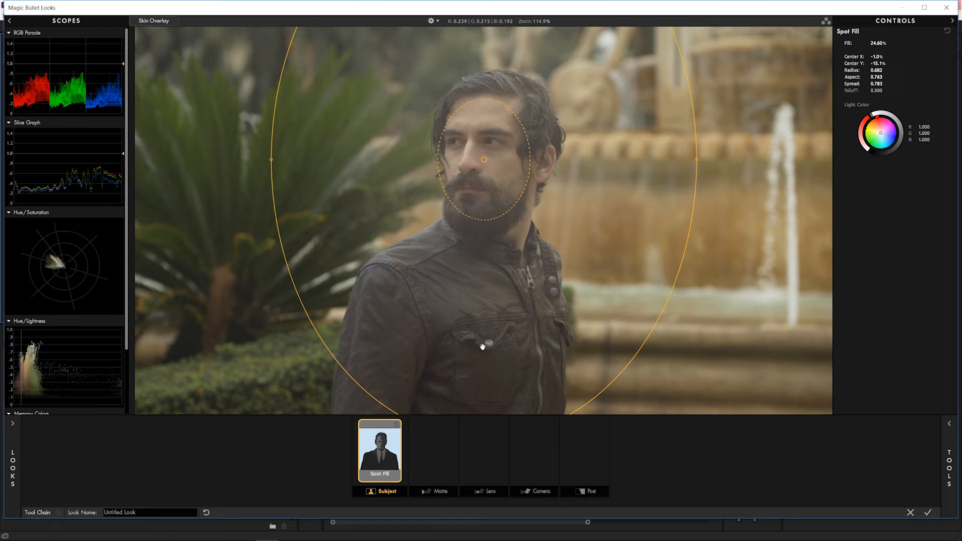
Compare the shot with Spot Fill disabled and enabled, and remove the tool from the Subject stage.
click(512, 447)
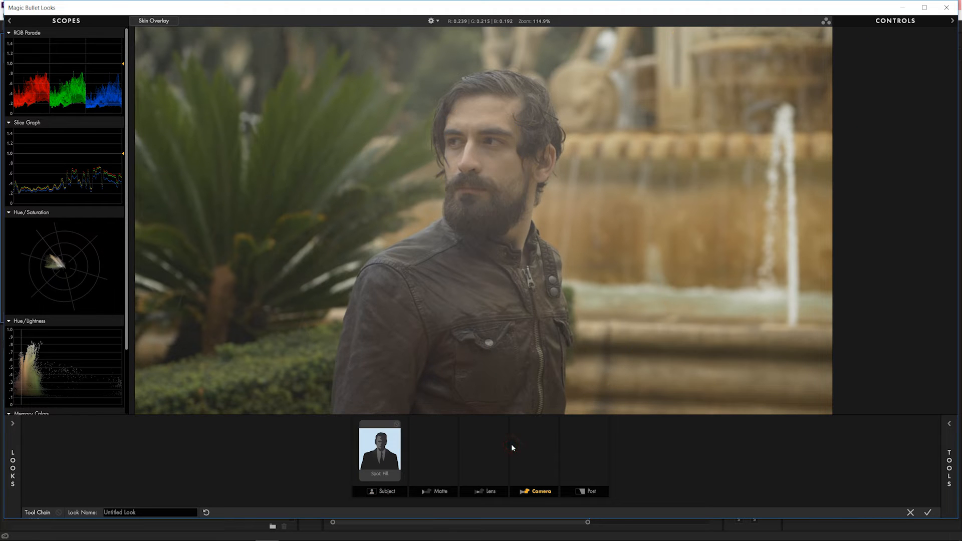
click(395, 430)
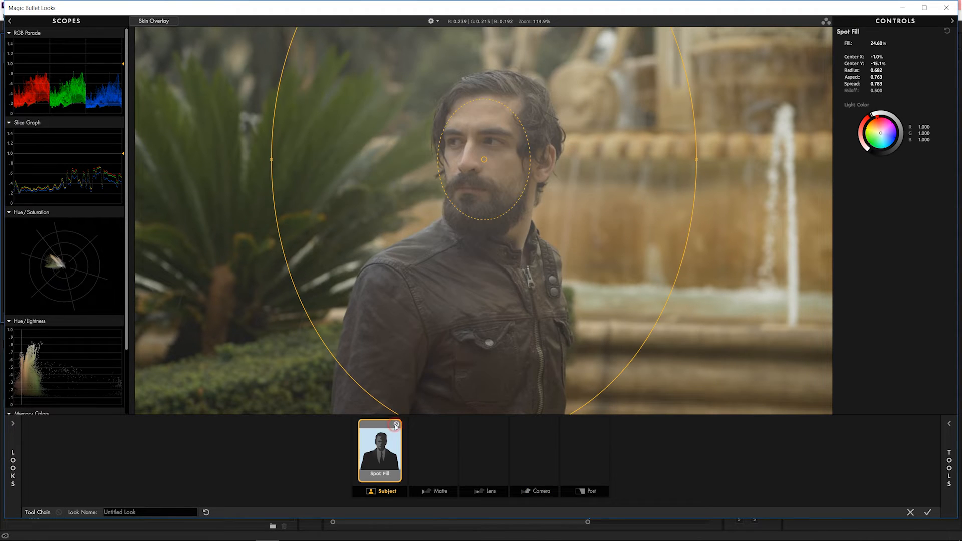
click(396, 425)
click(396, 425)
click(396, 425)
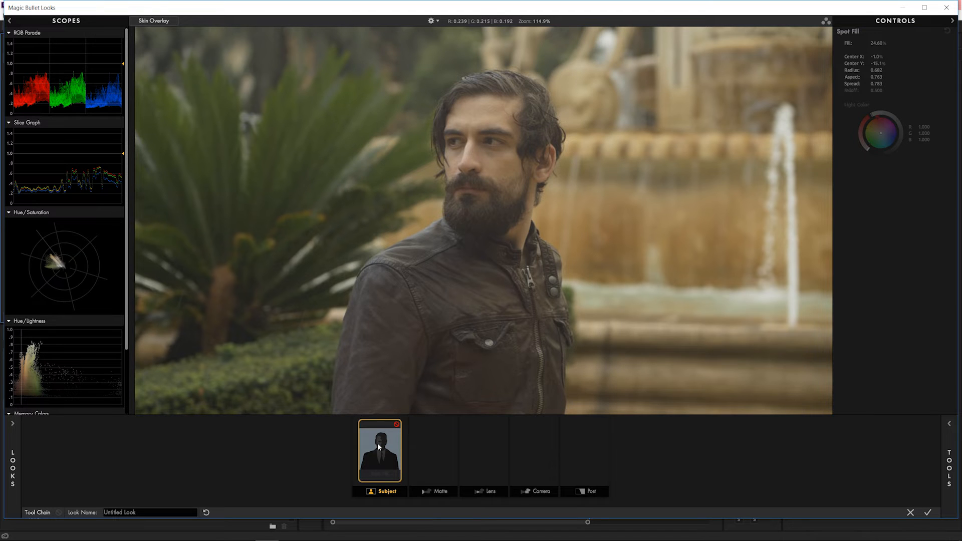
drag(379, 446, 959, 287)
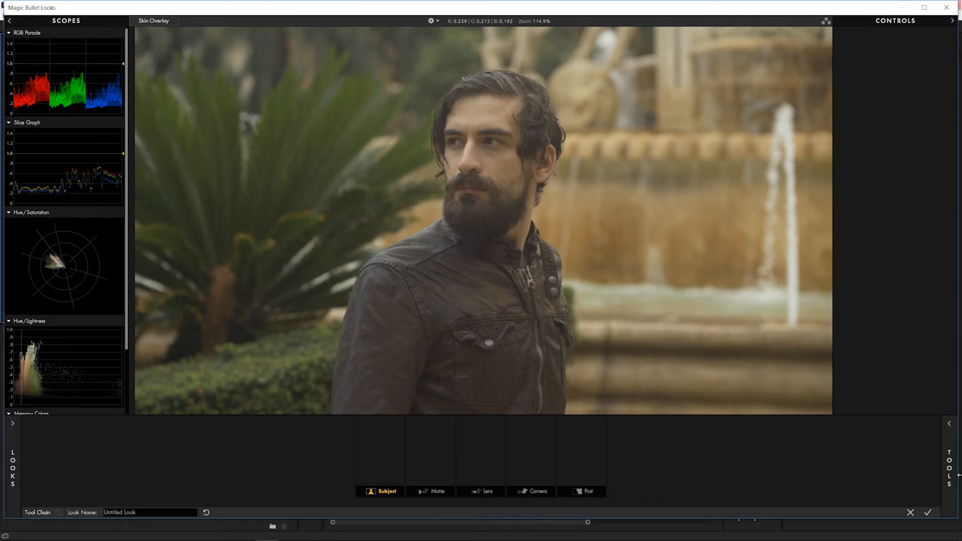
Display the Matte tools and add the Diffusion tool to the Matte stage.
mouse_move(953, 475)
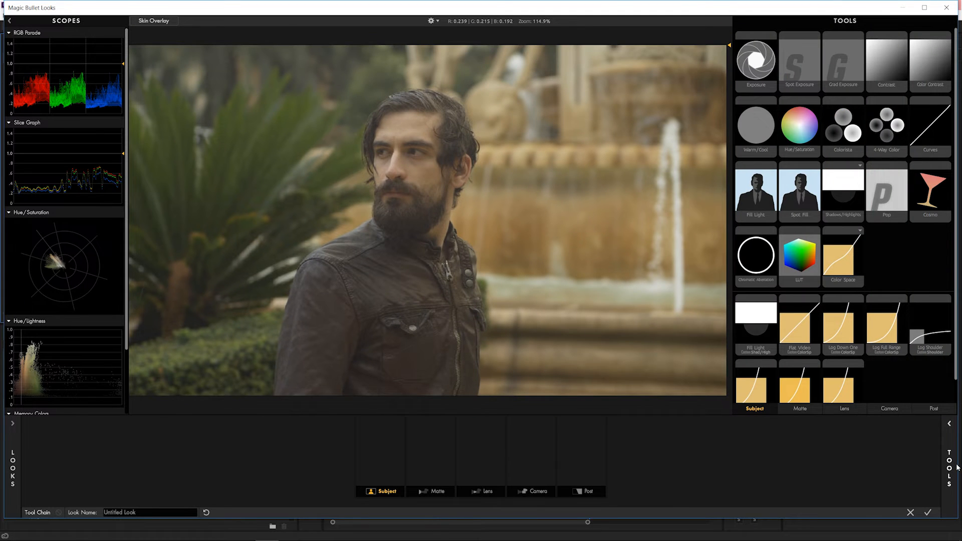
click(800, 409)
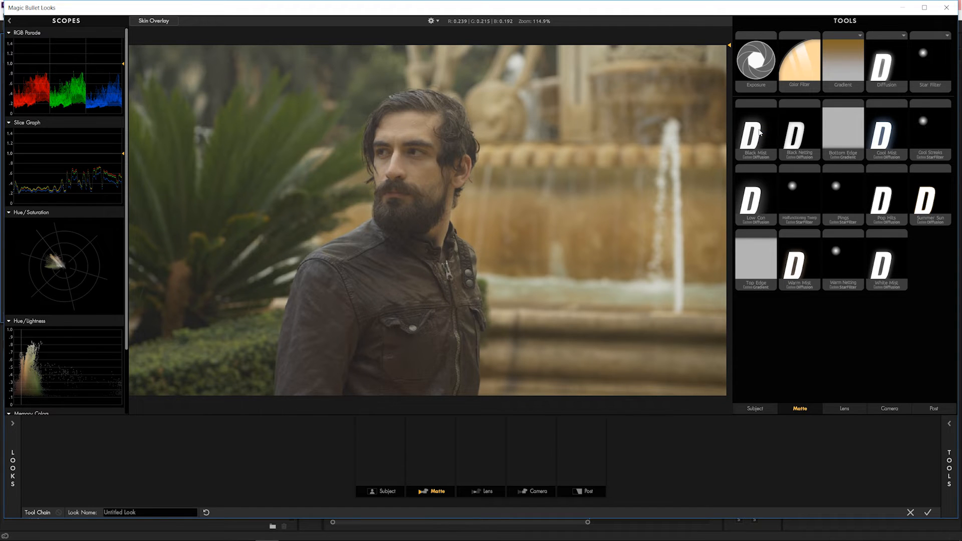
double_click(891, 59)
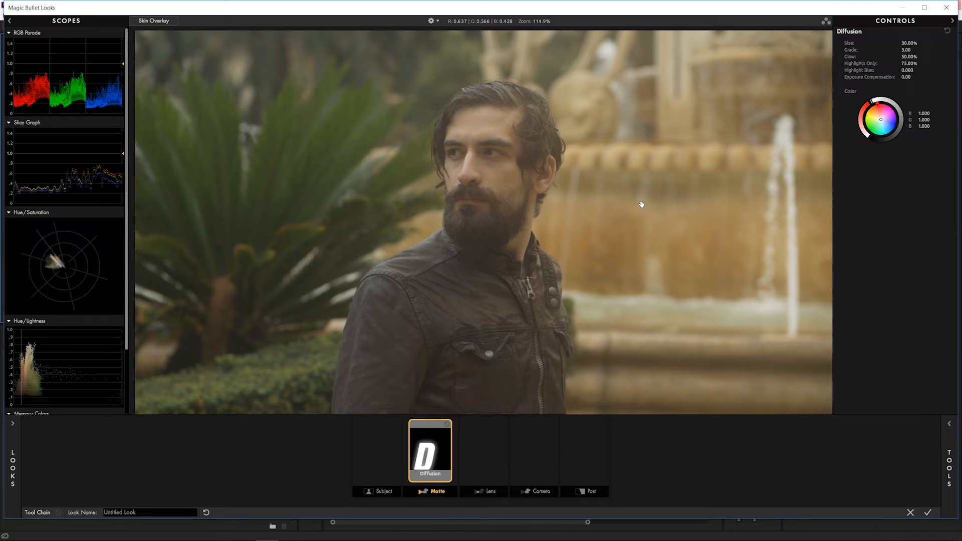
Compare the shot with Diffusion disabled and enabled, and remove the tool, returning to the collection of Matte tools.
click(446, 425)
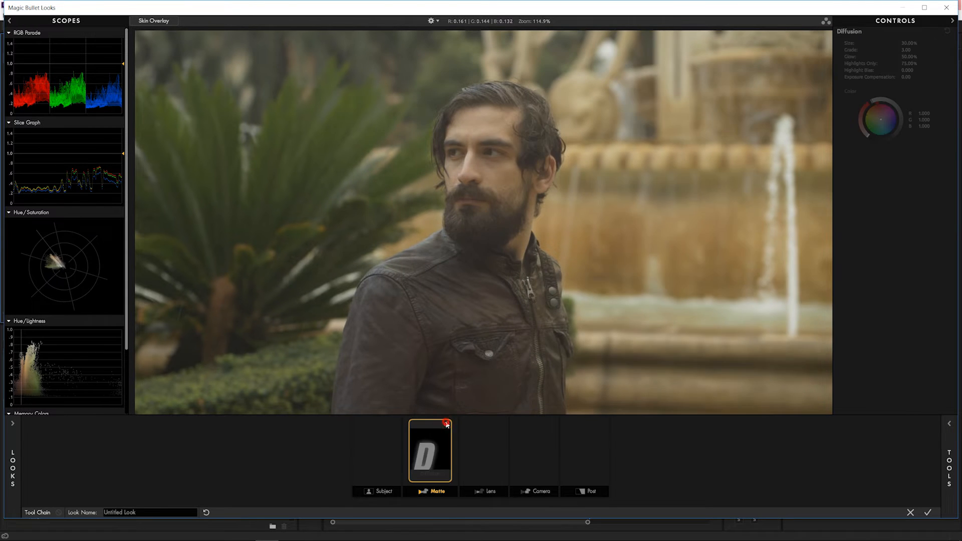
click(446, 424)
click(447, 424)
click(447, 424)
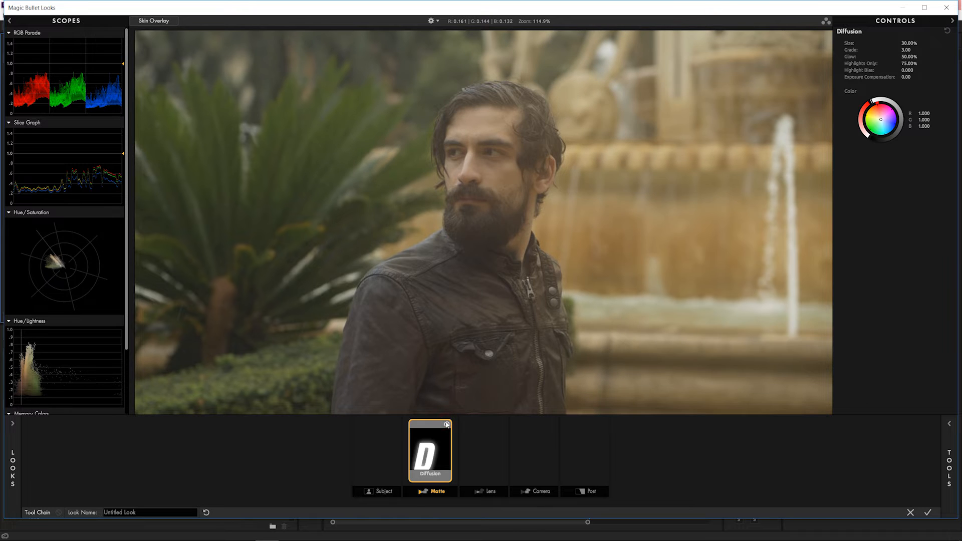
click(446, 425)
click(446, 424)
drag(430, 456, 936, 349)
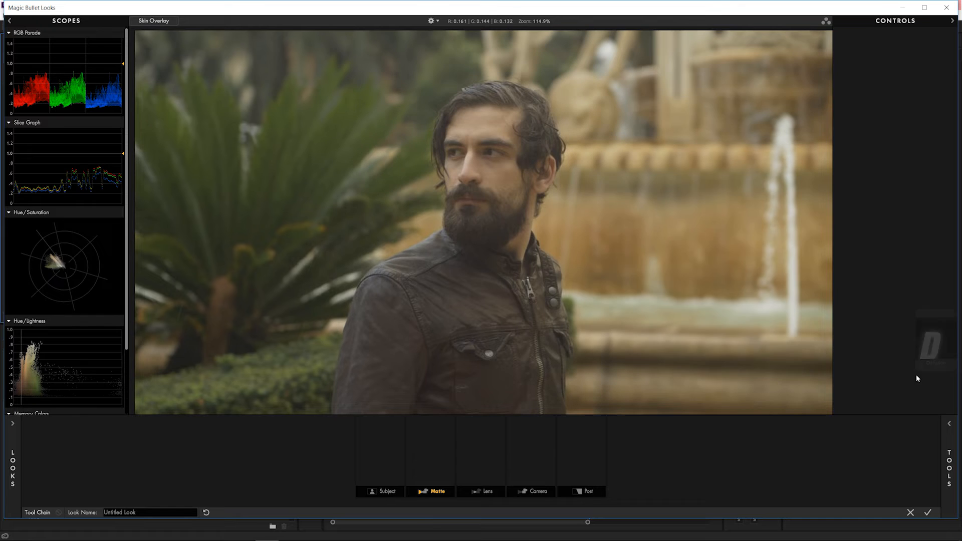
click(950, 457)
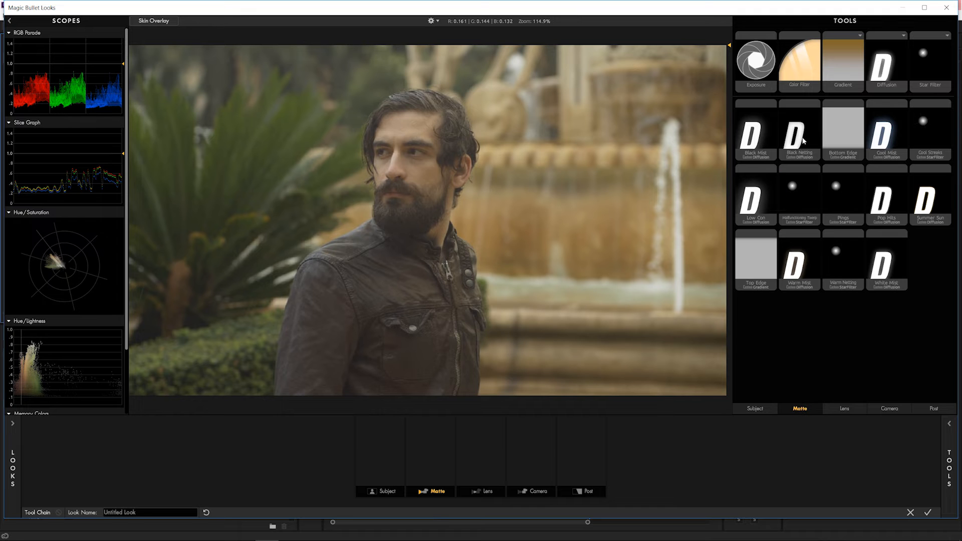
Add the Black Netting tool to the Matte stage, and remove it, returning to the collection of Matte tools.
drag(801, 138, 446, 431)
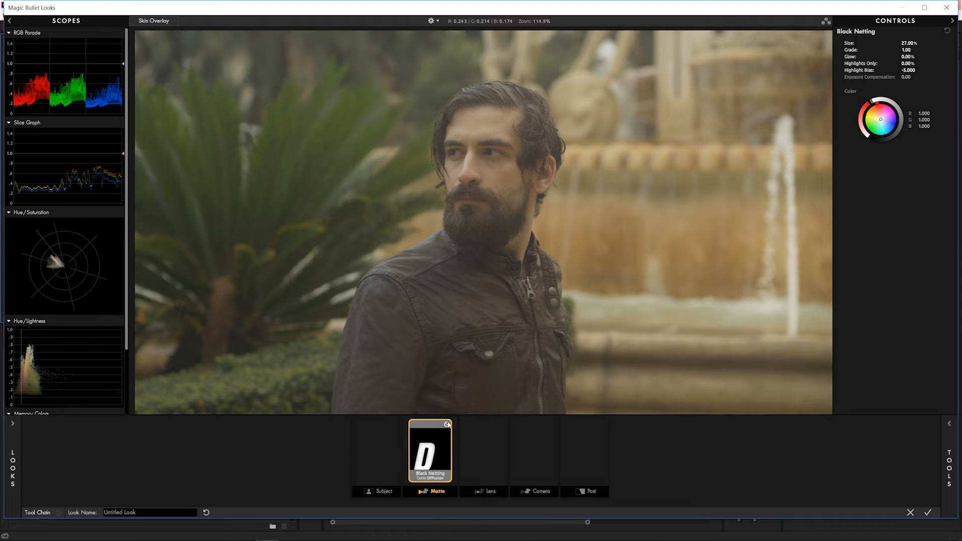
click(434, 452)
drag(434, 452, 959, 334)
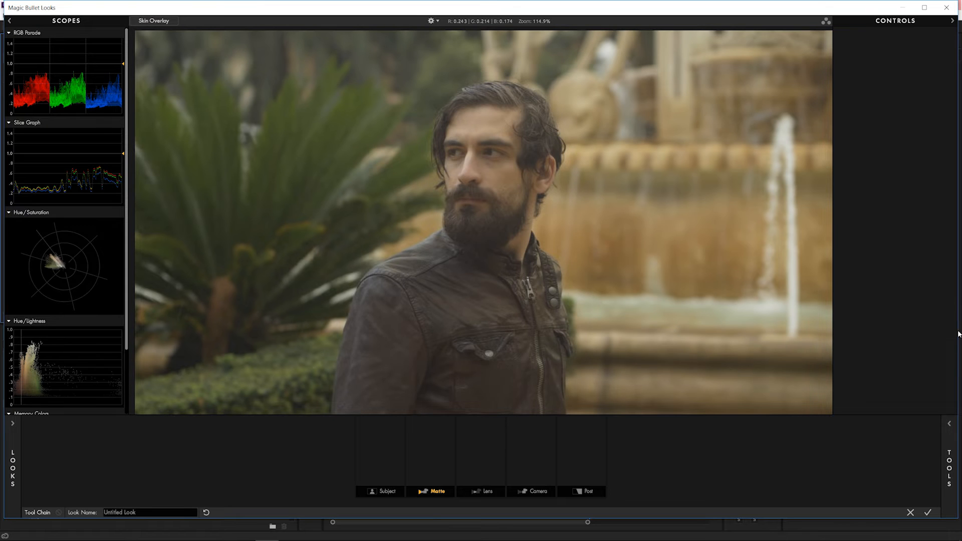
click(949, 463)
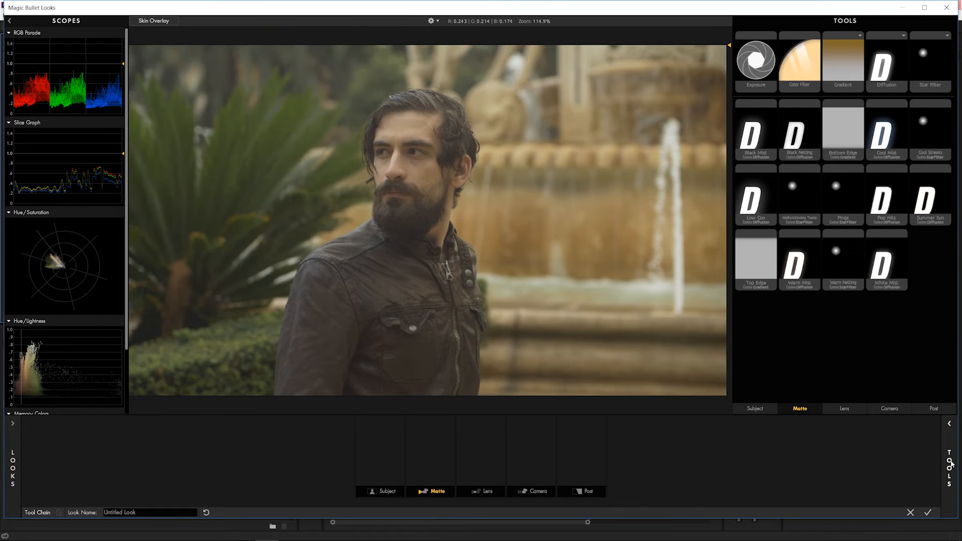
Add the Edge Softness tool from the Lens tools and set its Blur Size to 1.05%.
click(846, 408)
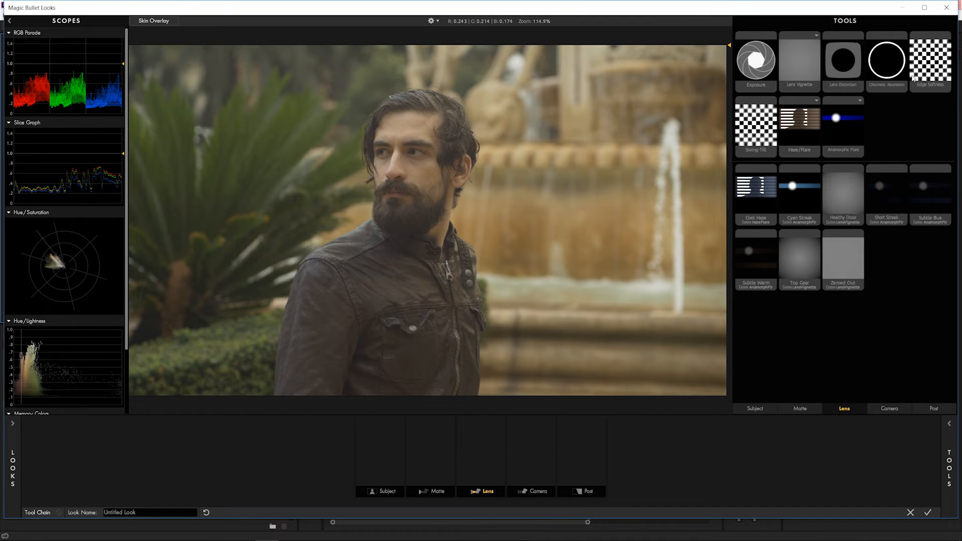
double_click(937, 62)
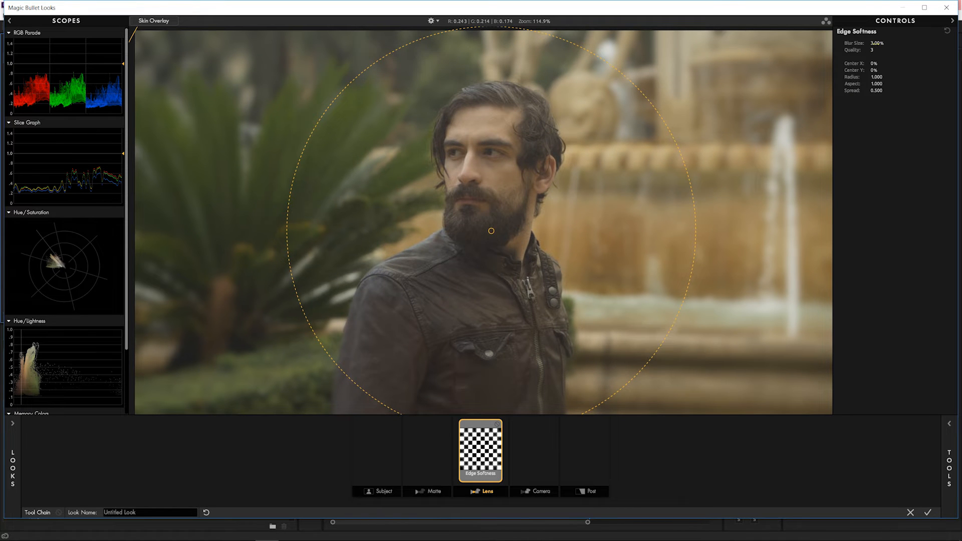
mouse_move(876, 43)
mouse_down()
mouse_move(925, 43)
mouse_move(878, 43)
mouse_up()
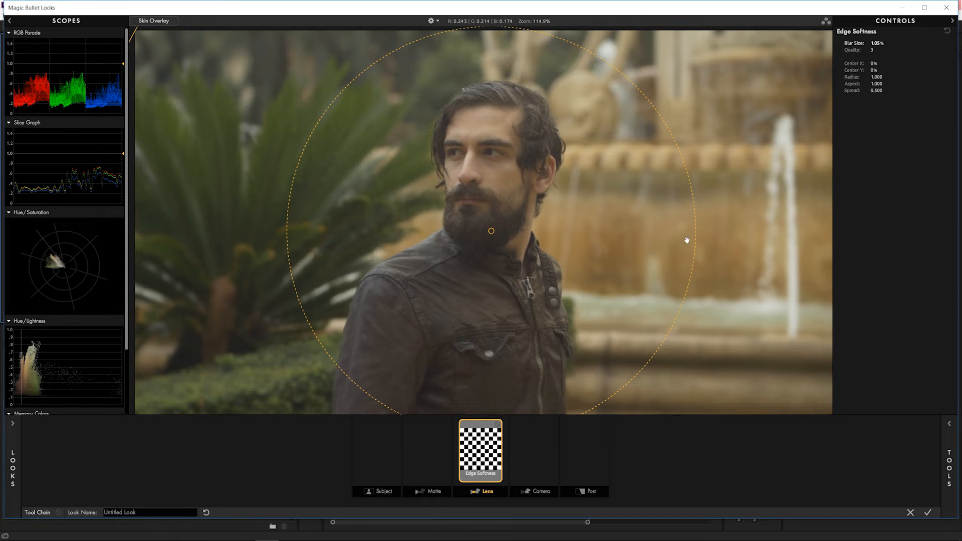
Tighten the Edge Softness area around the man's face with a Spread of about 0.732, and set Blur Size to 10.90%.
drag(696, 234, 490, 173)
drag(875, 43, 915, 43)
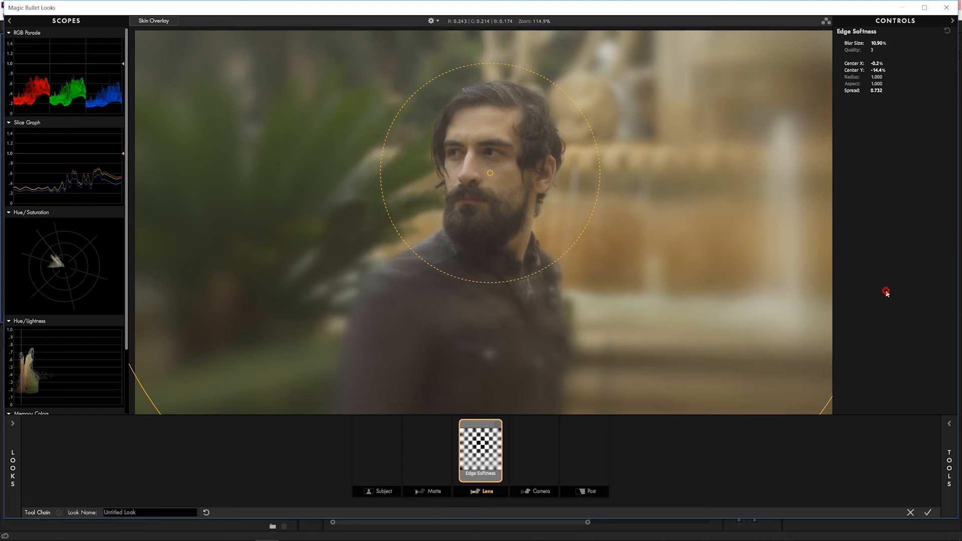
click(586, 458)
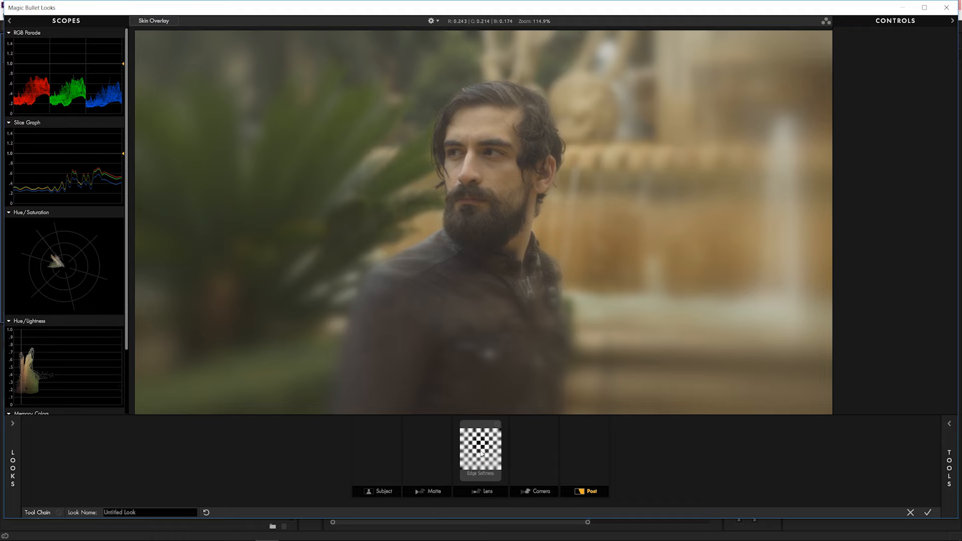
Remove Edge Softness from the Lens stage and add the Anamorphic Flare tool in its place.
drag(476, 447, 954, 271)
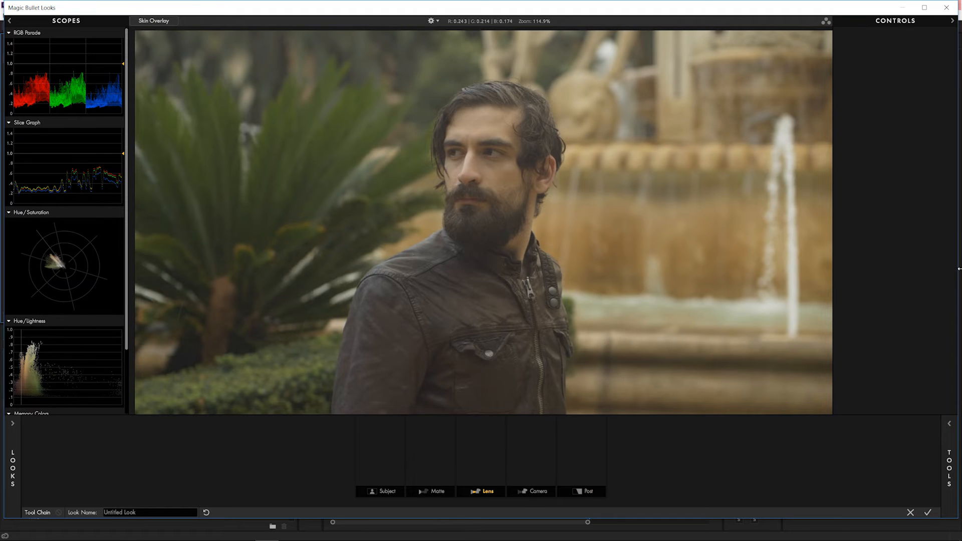
mouse_move(953, 475)
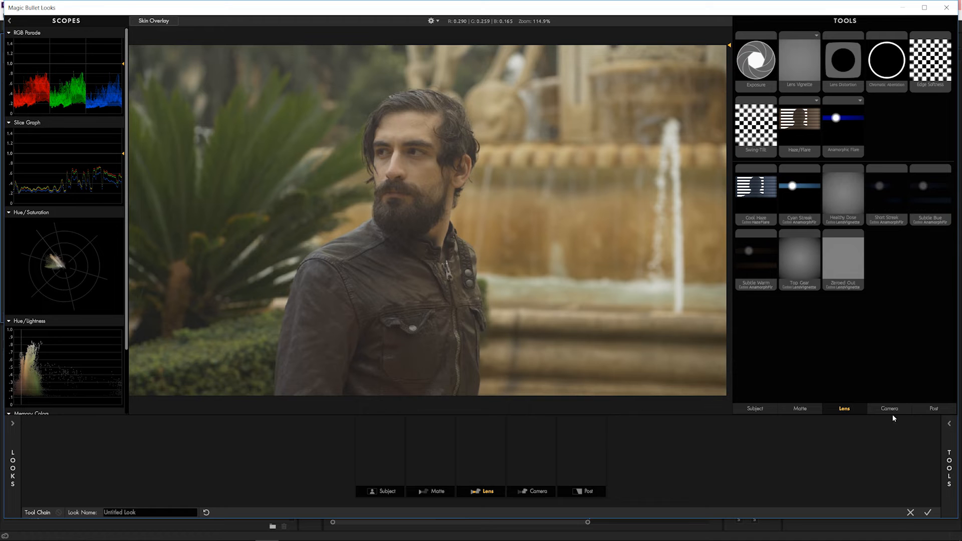
double_click(844, 121)
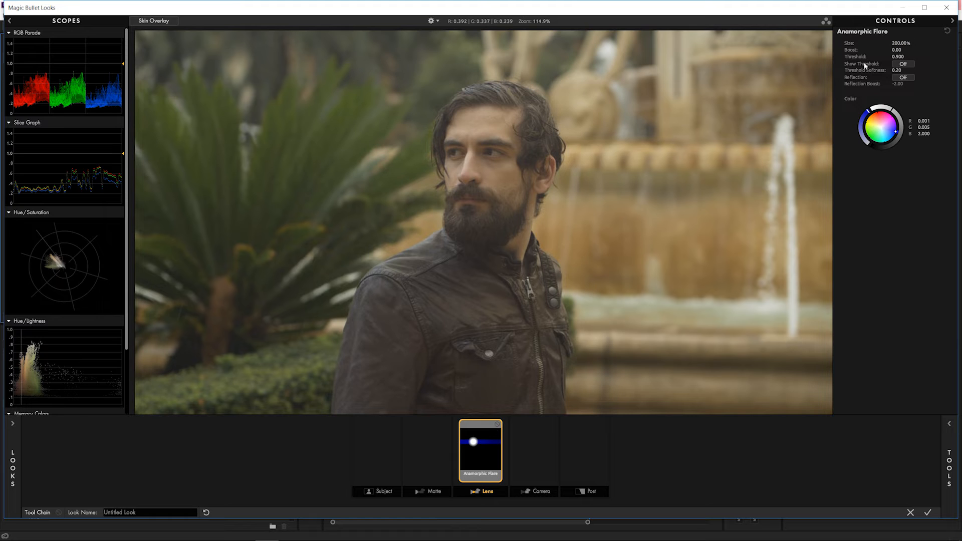
Test the Anamorphic Flare by toggling it off and on and adjusting its Size, and remove it, returning to the Lens tools.
click(497, 424)
click(497, 424)
mouse_move(897, 42)
mouse_down()
mouse_move(919, 43)
mouse_move(904, 43)
mouse_up()
drag(482, 452, 939, 460)
click(952, 468)
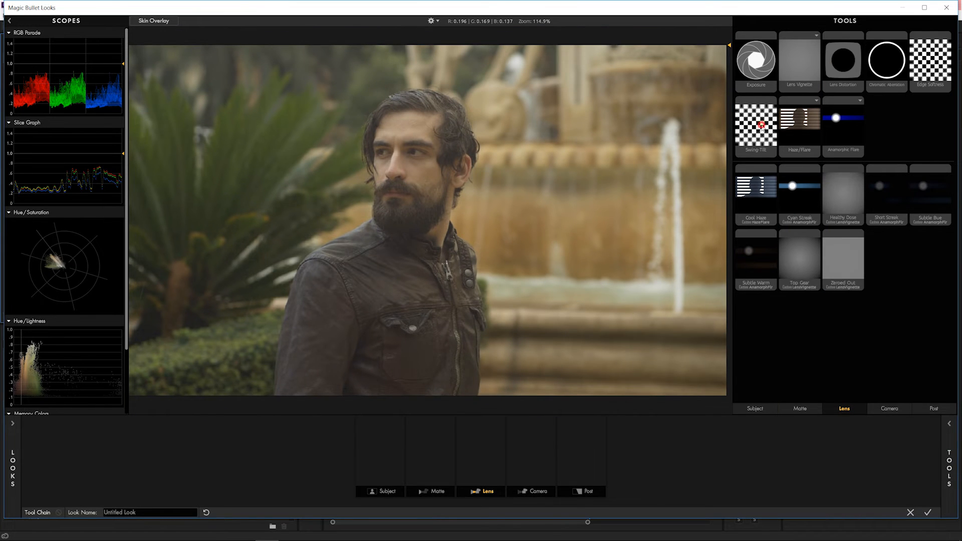
Add the Swing-Tilt tool to the Lens stage and align its focus line with the man's eyes, Center about -36.6% and X about -3.1%.
click(765, 143)
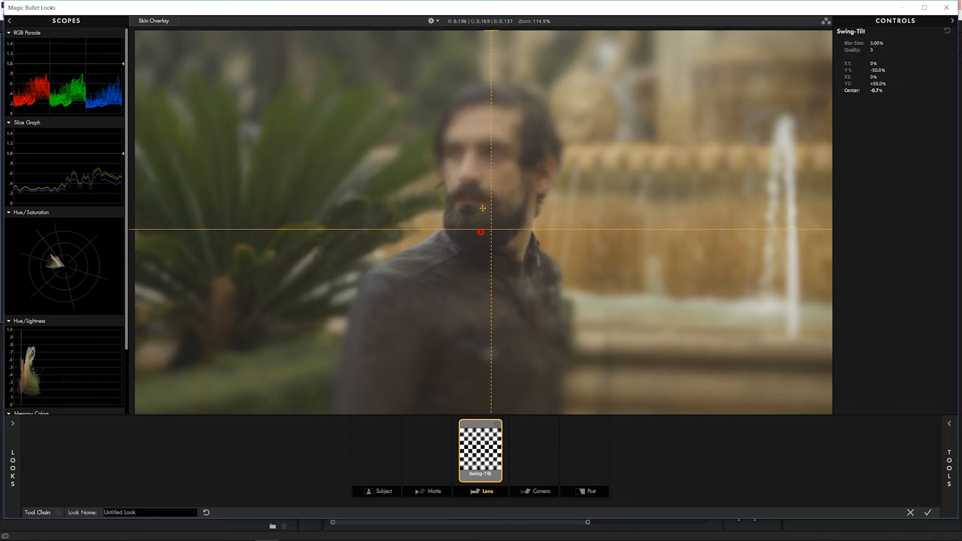
drag(481, 230, 483, 157)
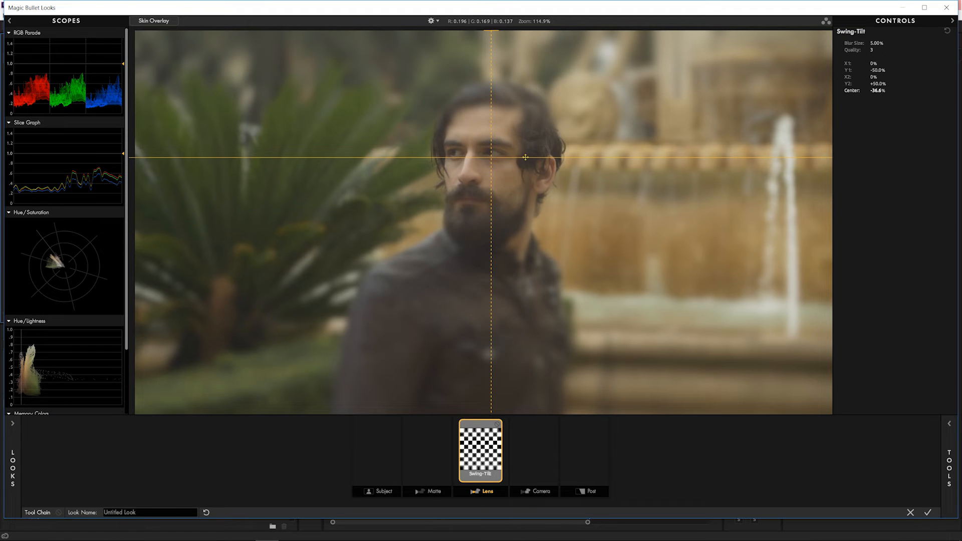
drag(490, 198, 470, 200)
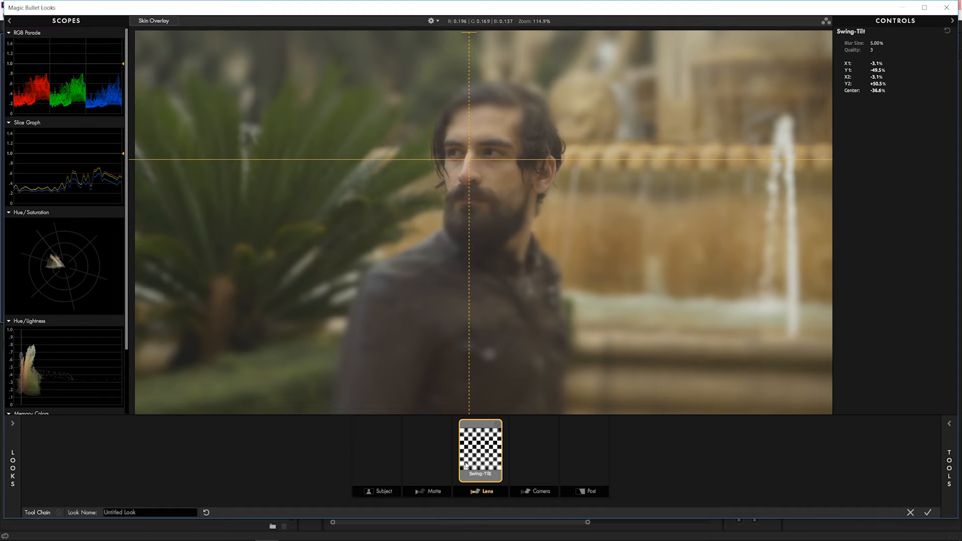
Remove Swing-Tilt from the Lens stage and add the Shutter Streak tool to the Camera stage.
drag(480, 450, 942, 325)
click(953, 453)
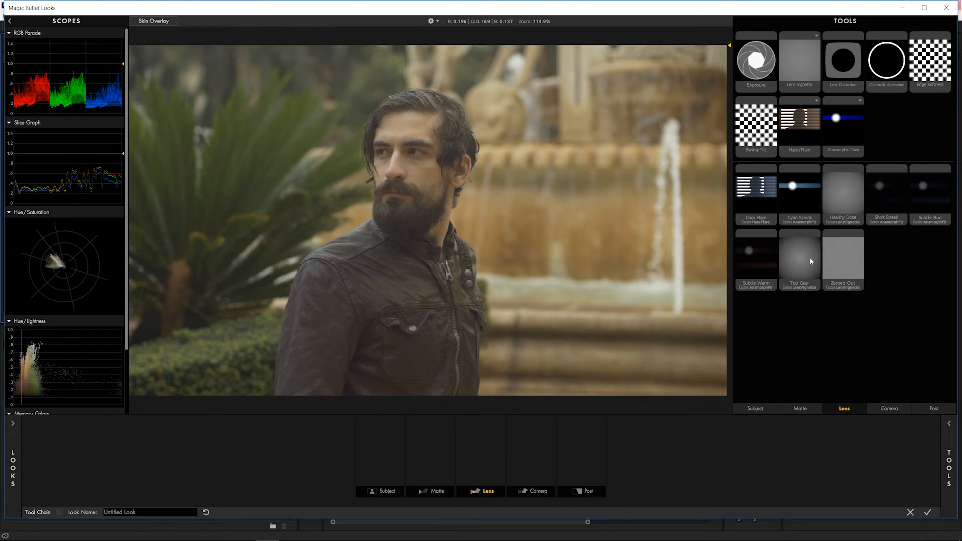
click(890, 408)
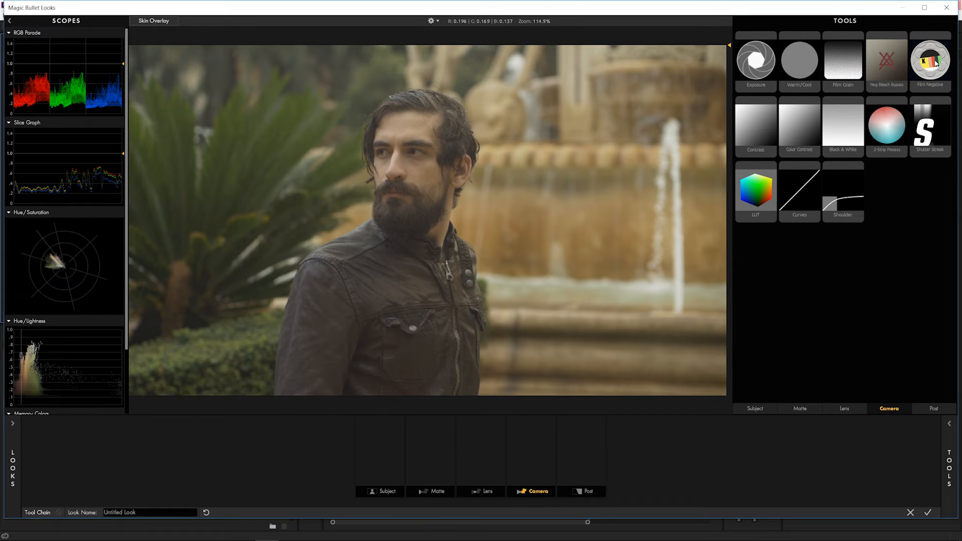
double_click(932, 126)
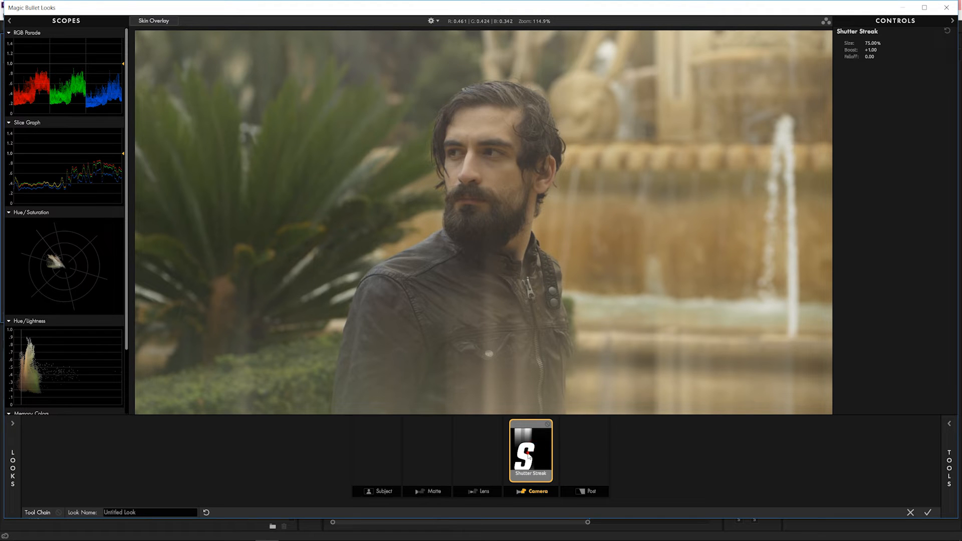
Remove Shutter Streak from the Camera stage and add the Neg Bleach Bypass tool in its place.
mouse_move(530, 455)
mouse_down()
mouse_move(931, 323)
mouse_move(932, 331)
mouse_up()
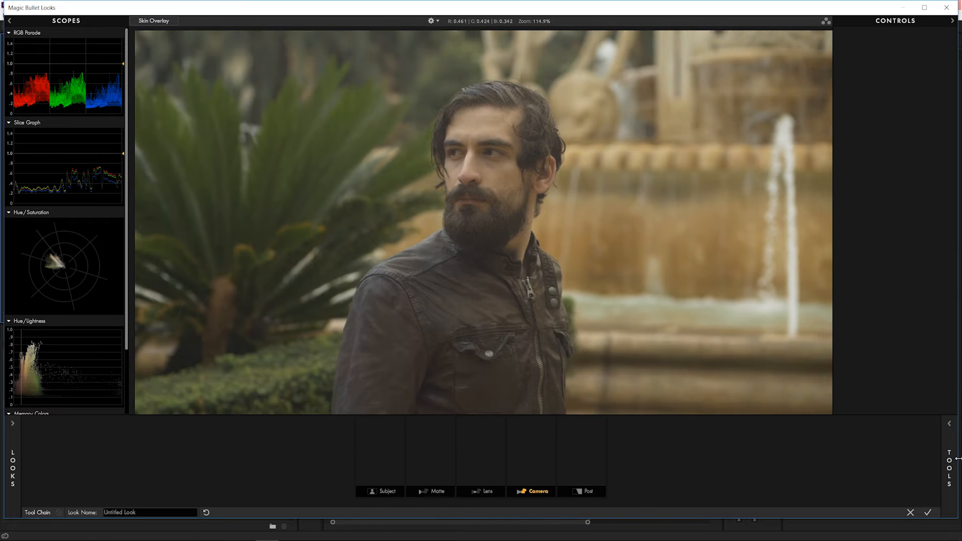
click(949, 461)
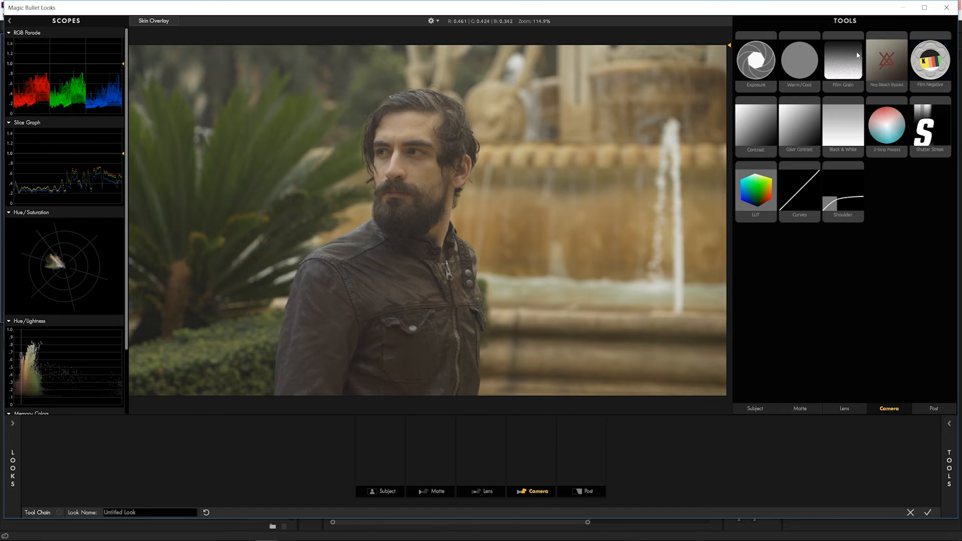
double_click(890, 60)
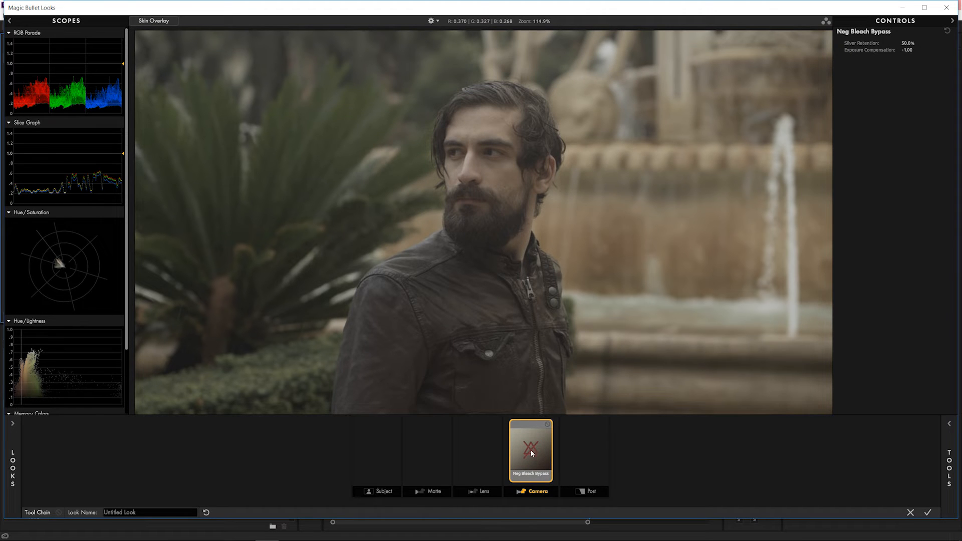
Remove Neg Bleach Bypass from the Camera stage and look through the collection of Post tools.
drag(531, 453, 924, 236)
click(944, 465)
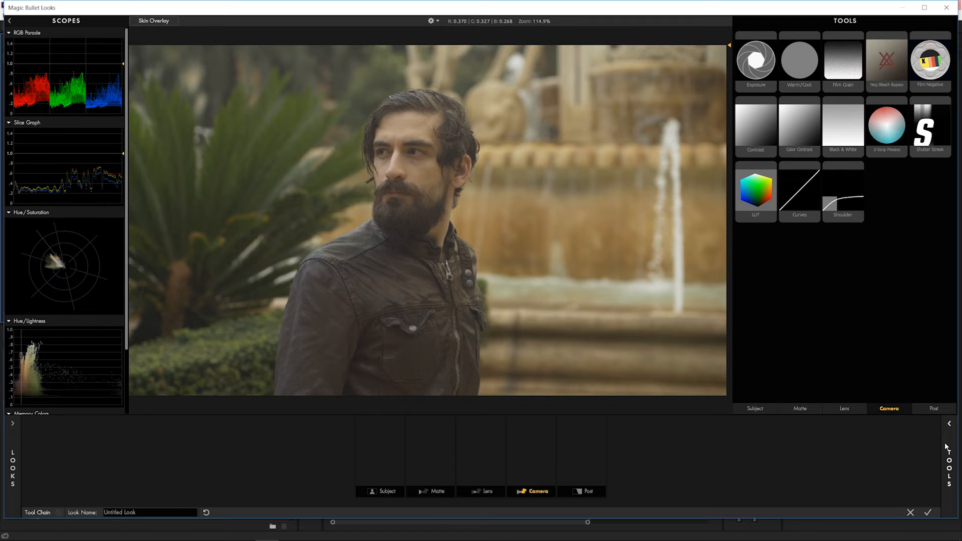
click(934, 409)
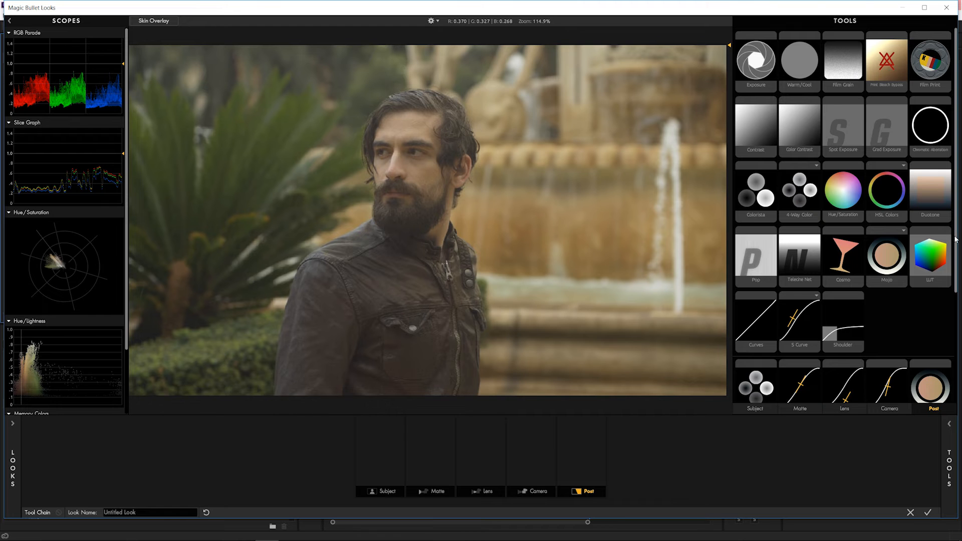
drag(955, 240, 943, 214)
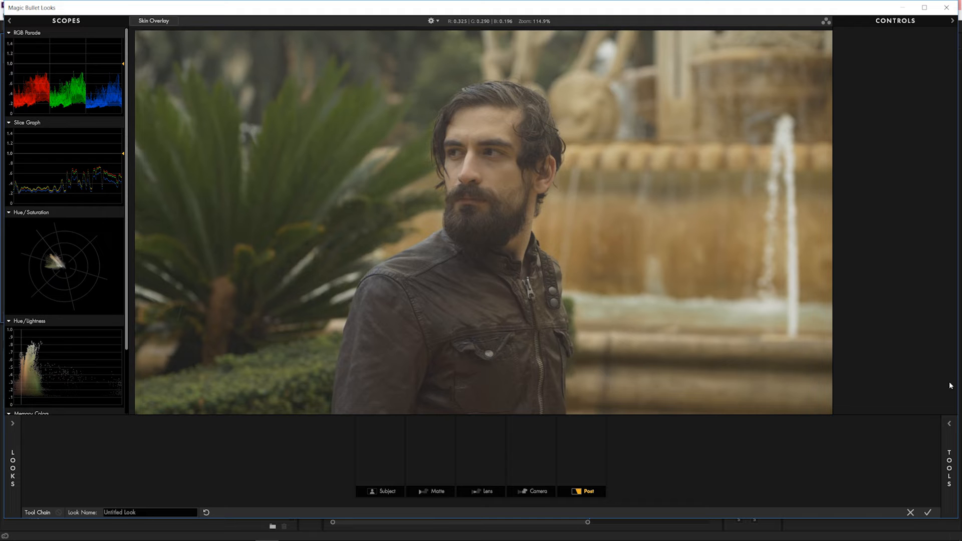
click(957, 483)
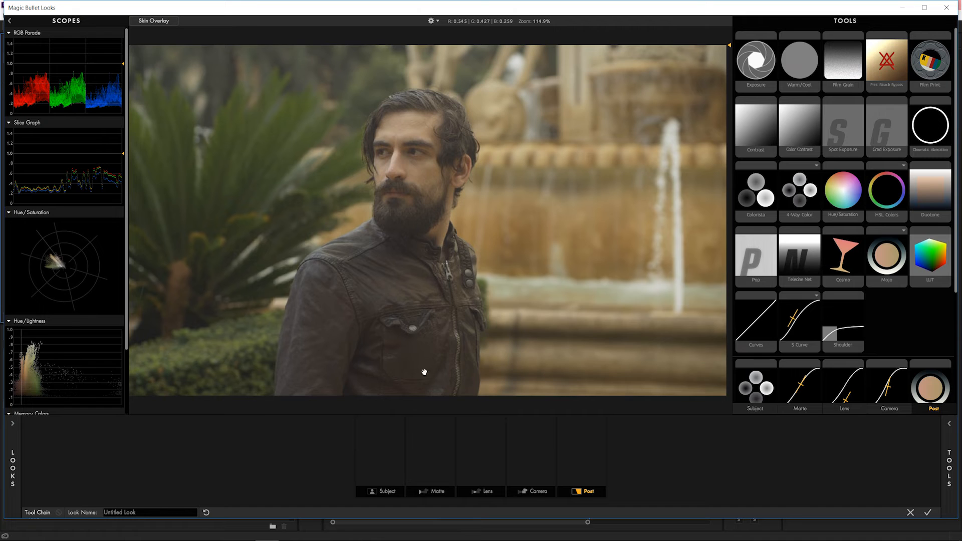
Preview the Fuji Short Ends look from the Indie presets, and replace it with the Hundred Days look.
click(13, 466)
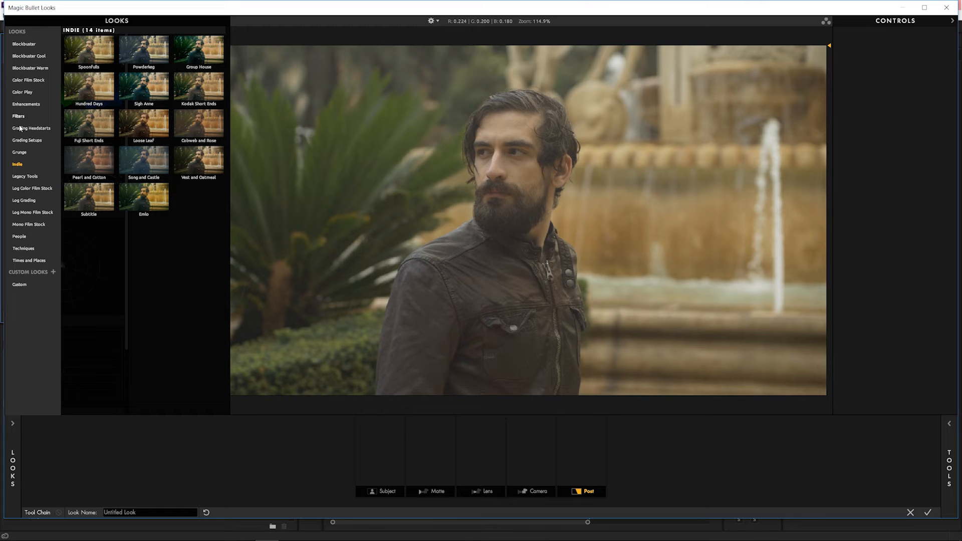
click(93, 124)
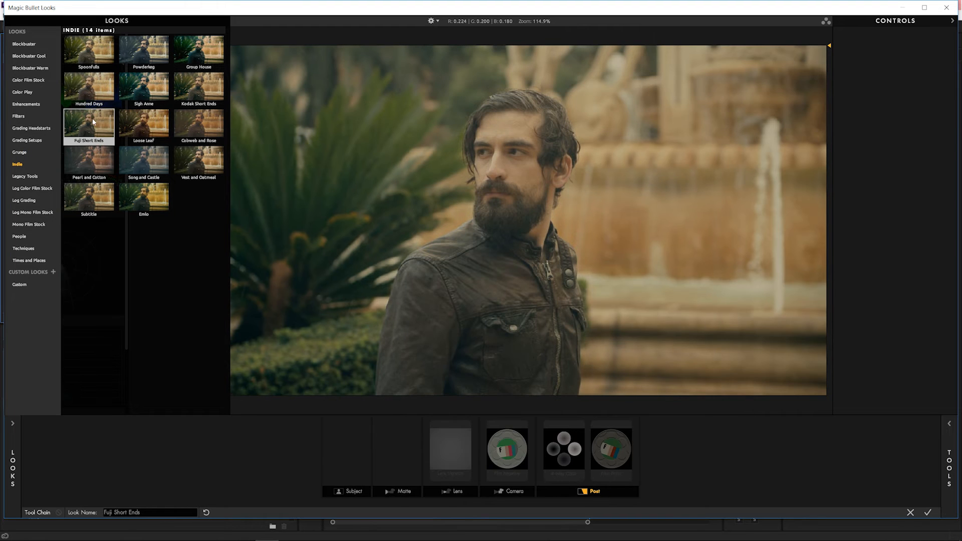
click(93, 88)
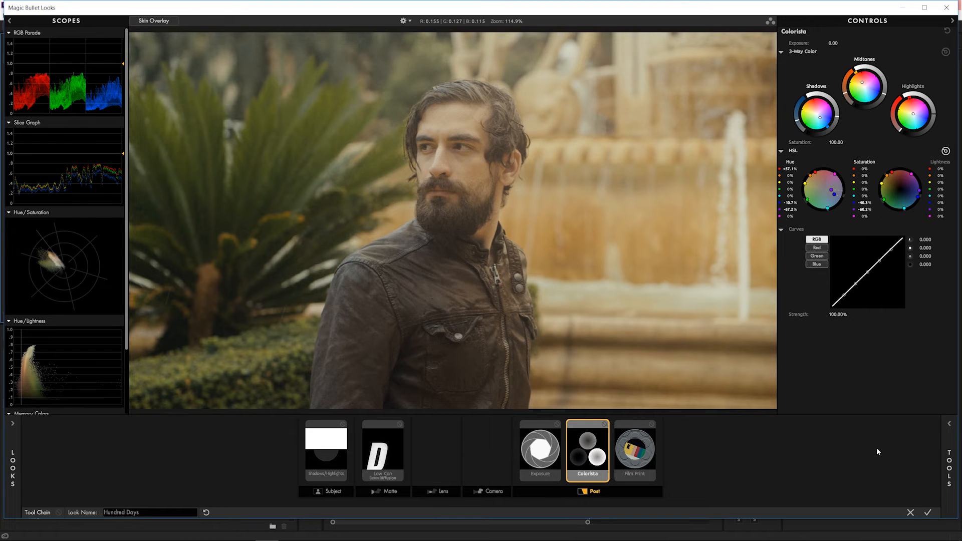
Add the Print Bleach Bypass tool after Film Print in the Post stage, and open the look's name for editing.
click(955, 462)
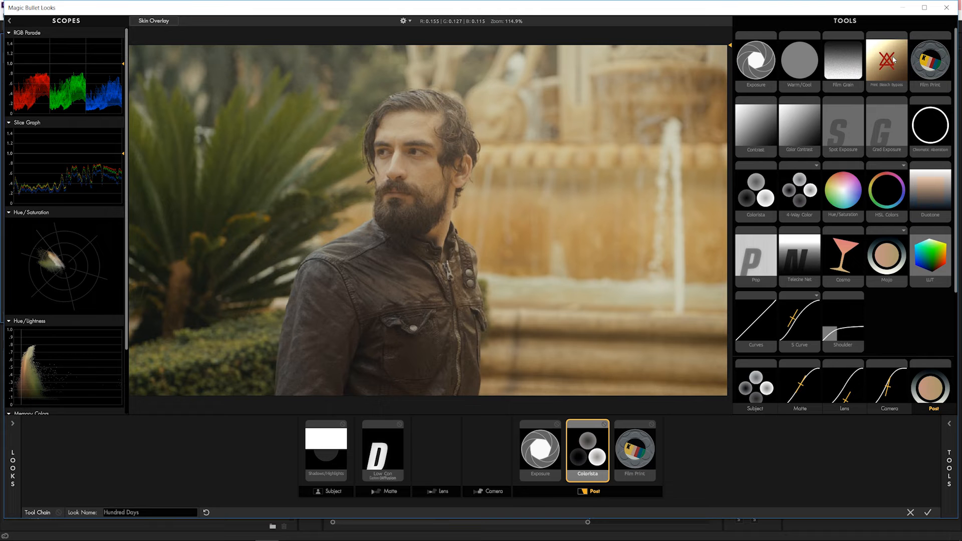
drag(891, 60, 672, 442)
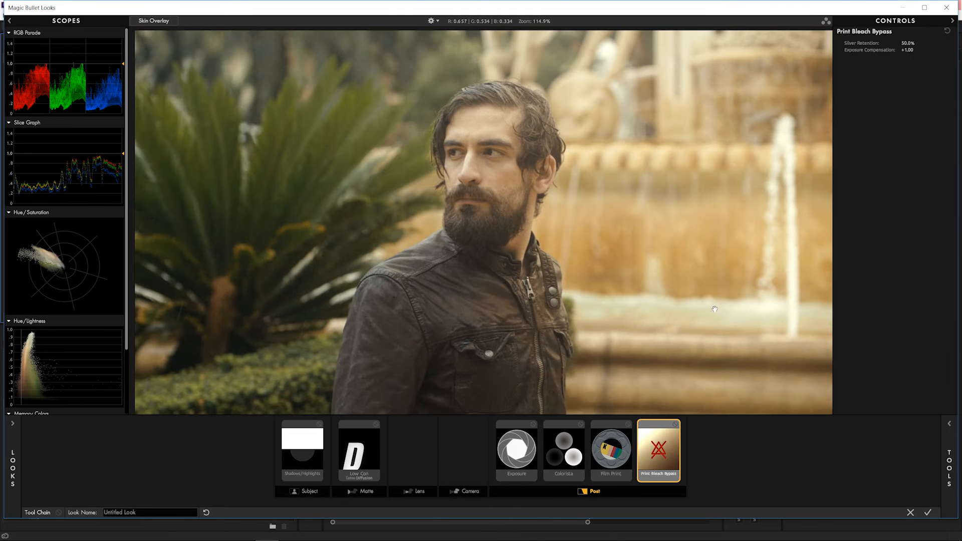
click(8, 472)
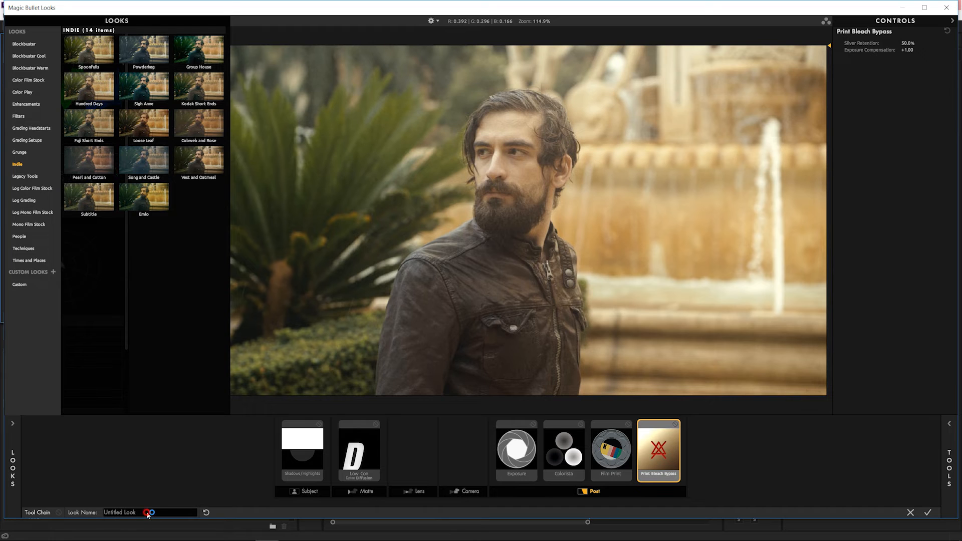
click(130, 512)
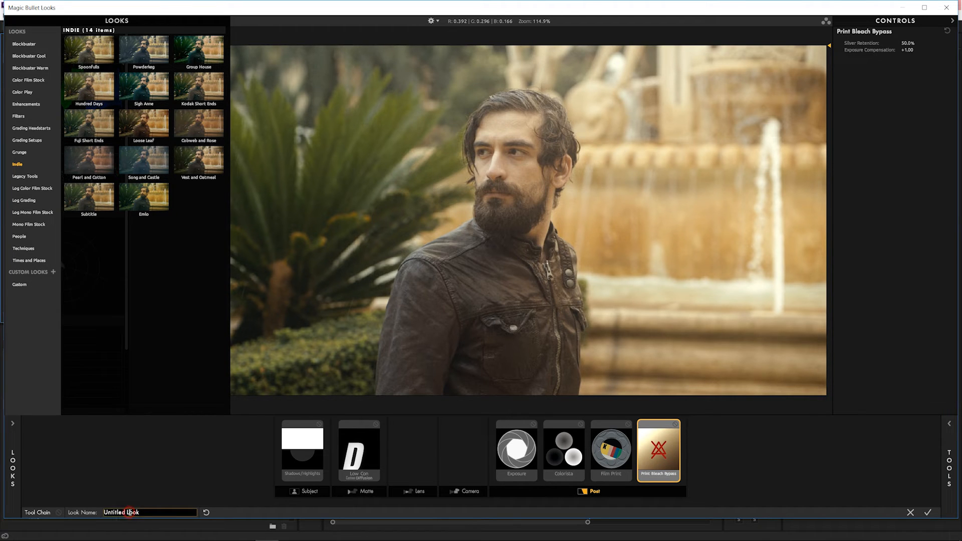
key(ctrl+a)
Apply the Cool Fade look from the Custom looks, and remove the tool in its Lens stage.
click(21, 285)
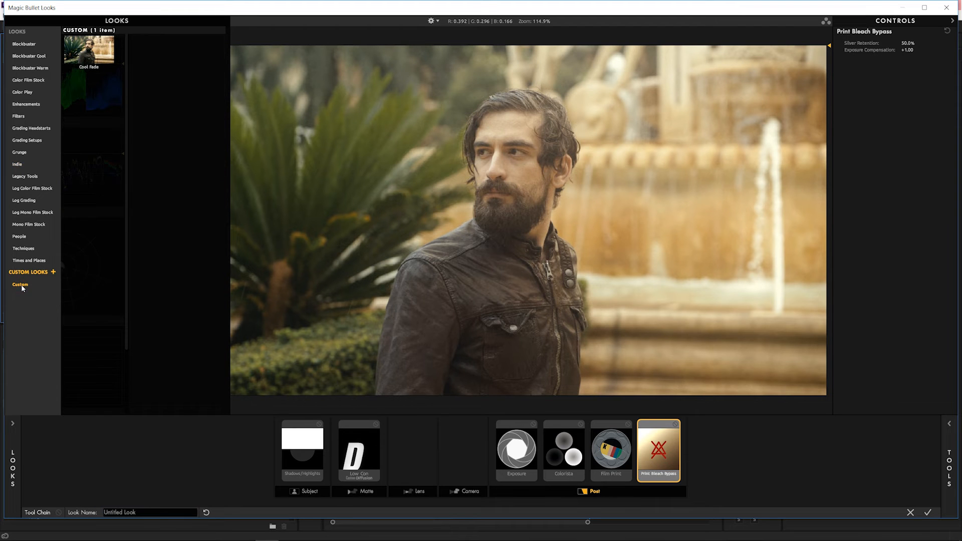
click(96, 50)
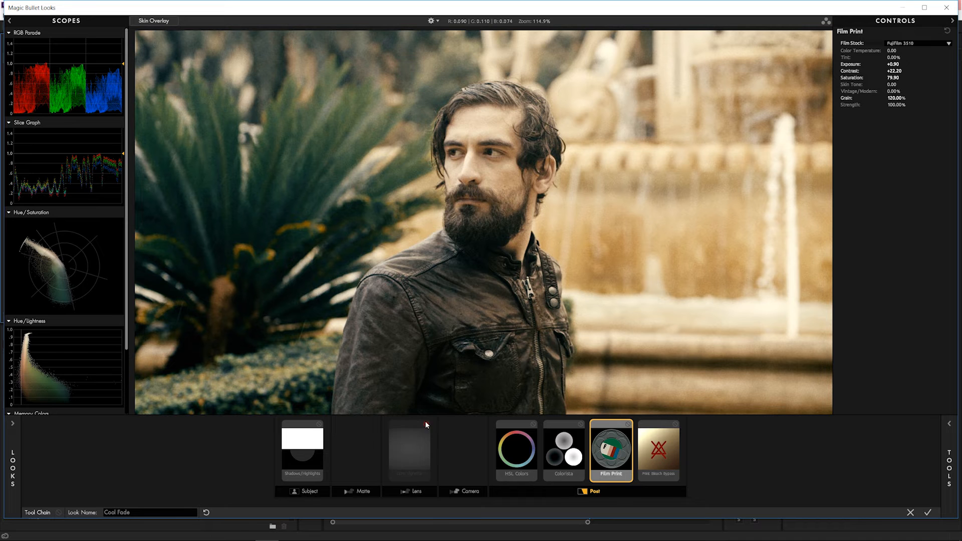
drag(414, 450, 959, 260)
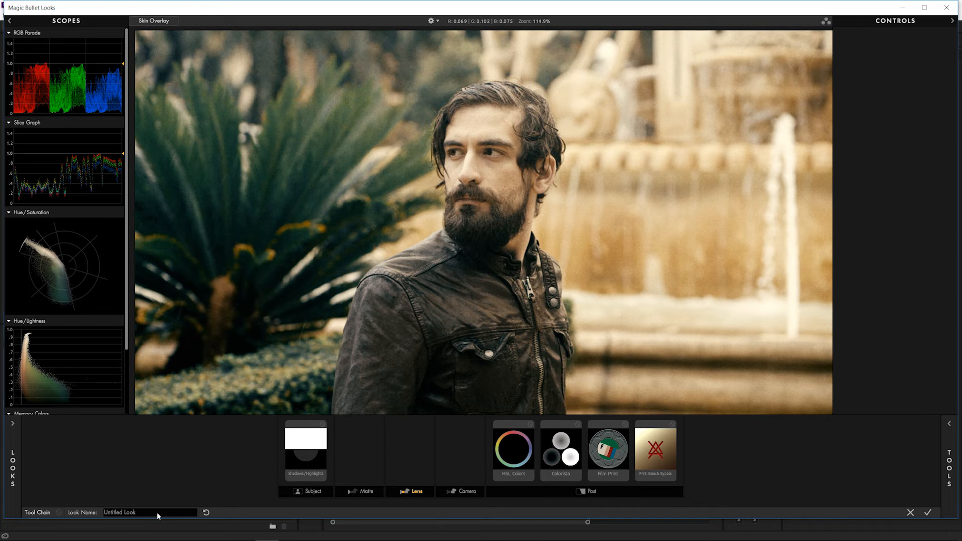
Accept the finished look and return to the Premiere Pro timeline.
click(13, 459)
click(928, 513)
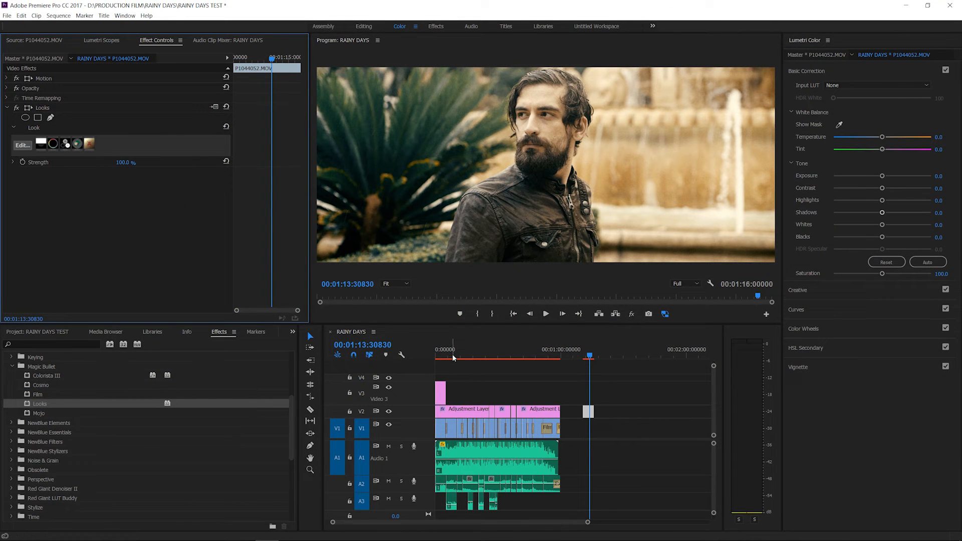
Copy the graded test clip and try to paste its attributes, including Looks, onto all clips on video track V1.
right_click(589, 410)
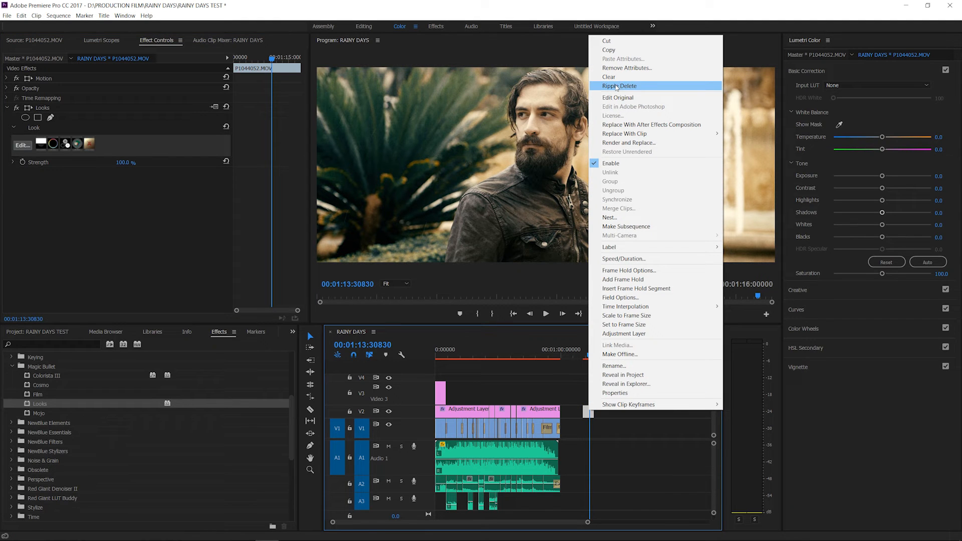
click(619, 51)
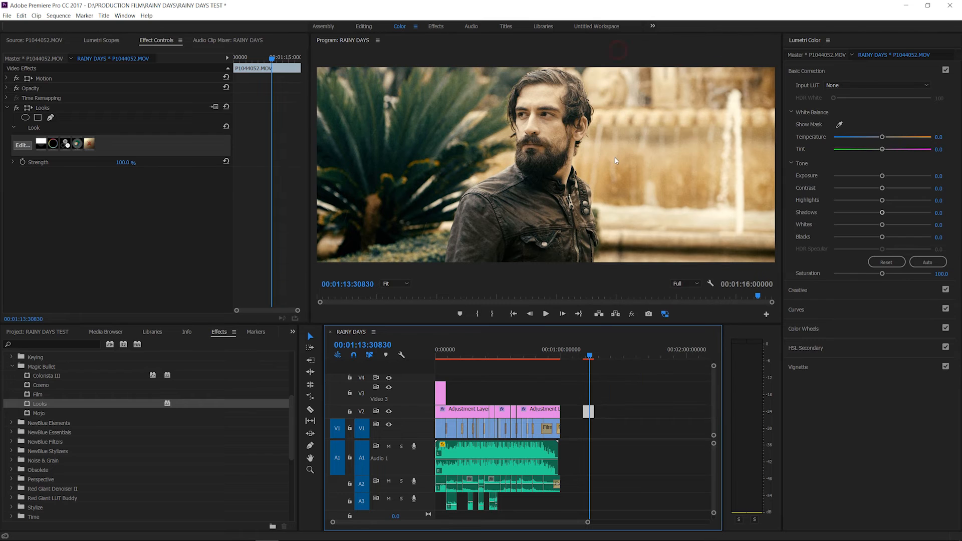
drag(569, 425, 439, 426)
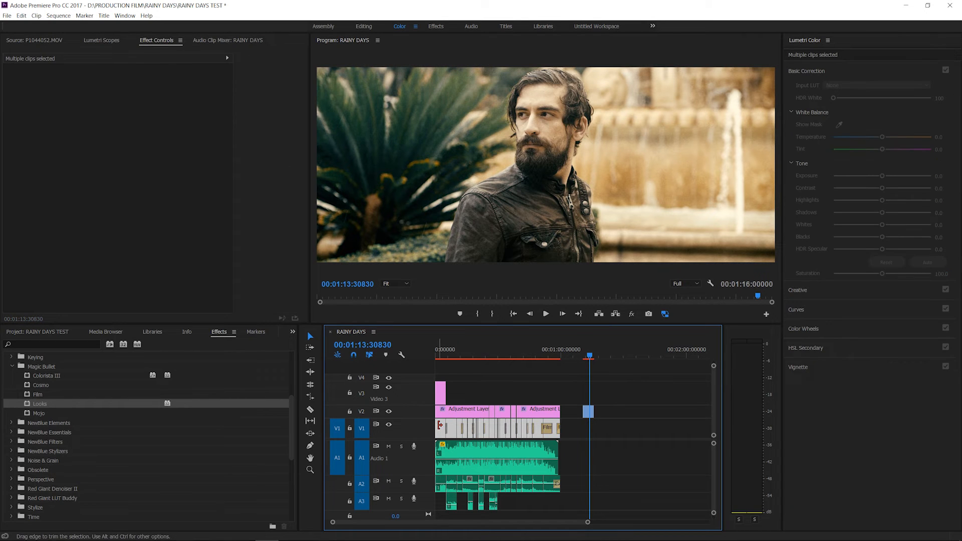
right_click(439, 428)
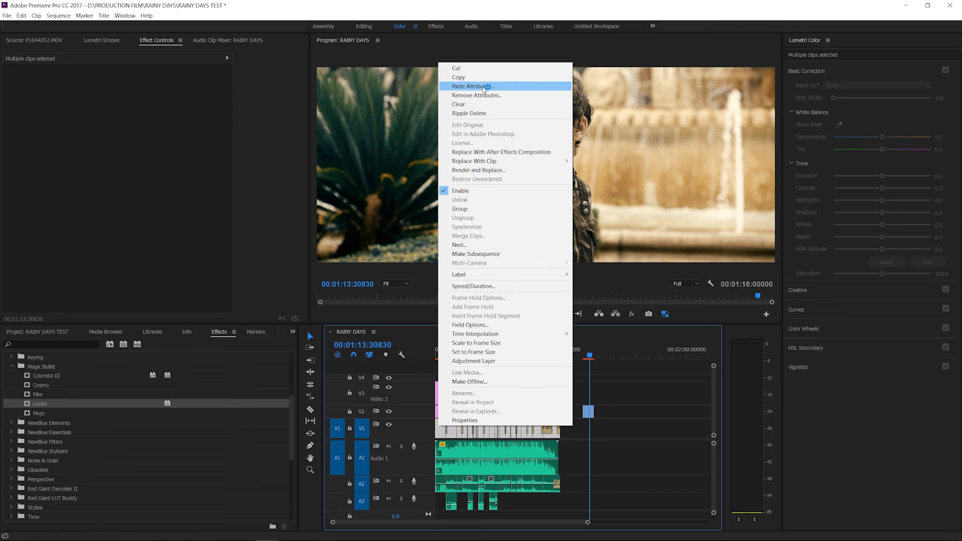
click(484, 86)
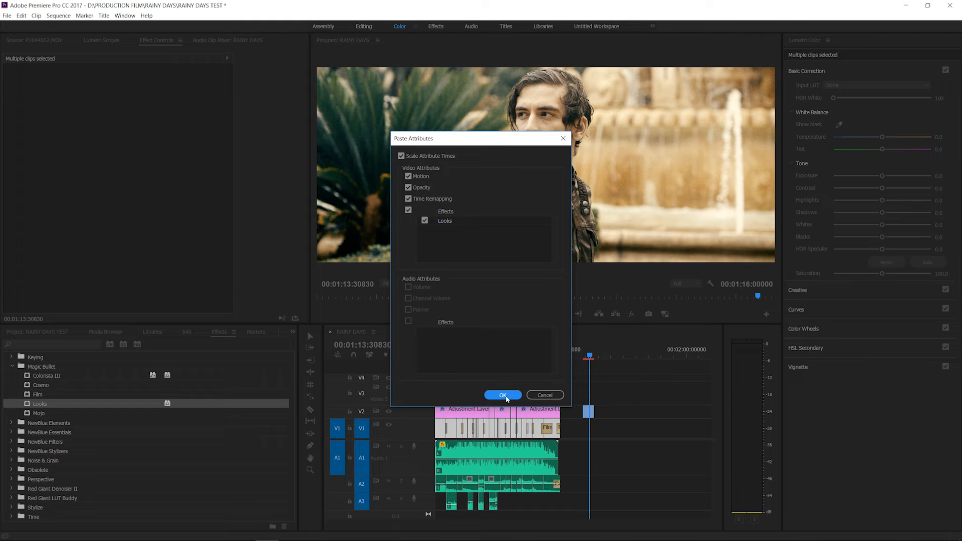
click(555, 397)
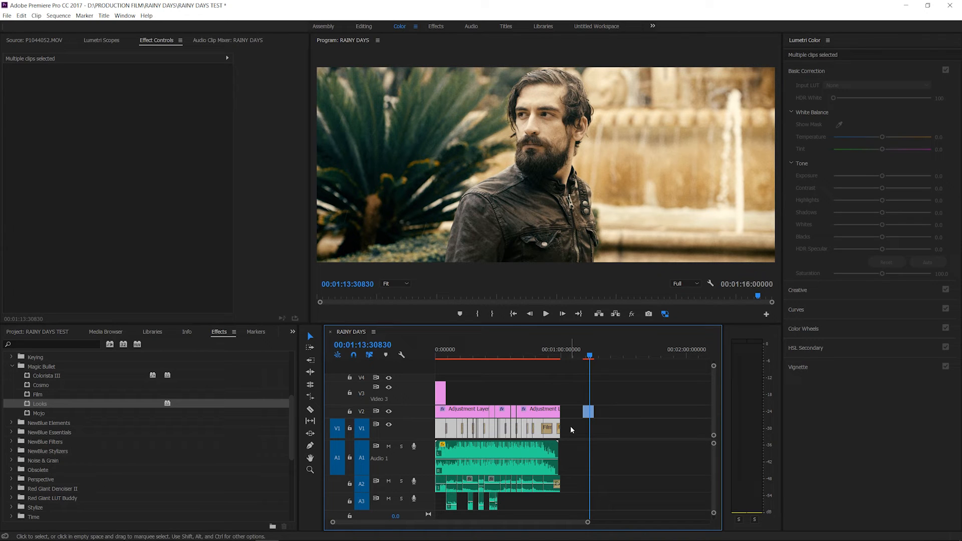
Delete the test clip after the end of the edit, and move the playhead to the boots shot at 00:00:06:46085.
drag(569, 427, 437, 423)
drag(623, 388, 579, 434)
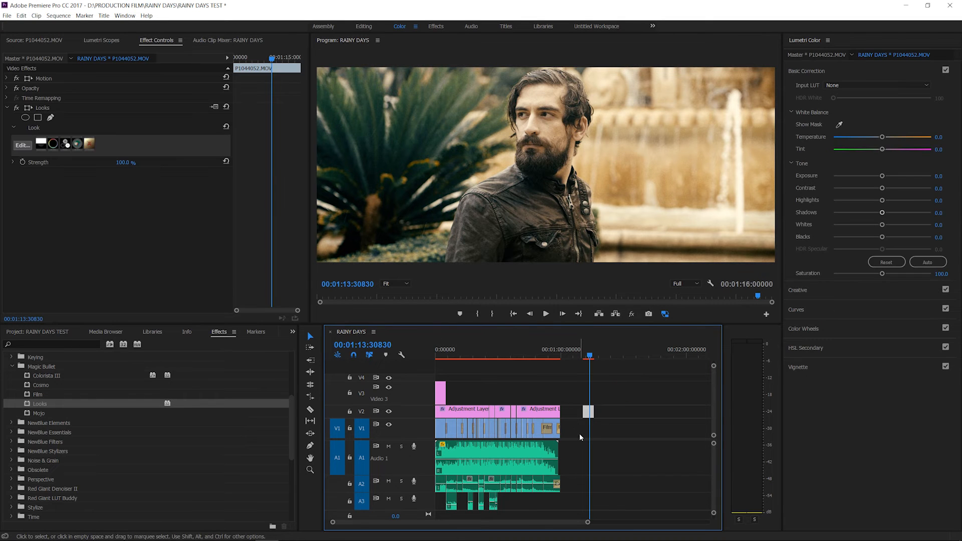
key(Delete)
click(514, 314)
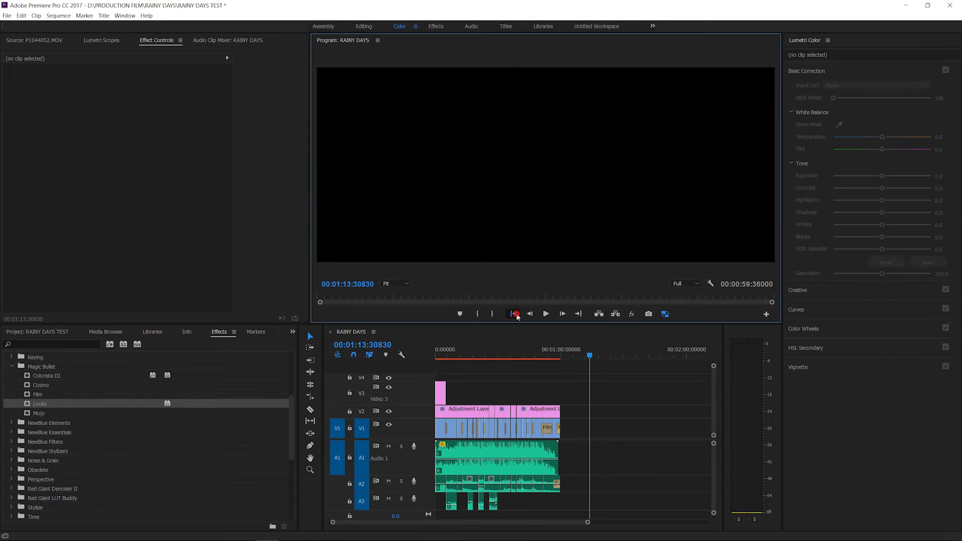
key(Down)
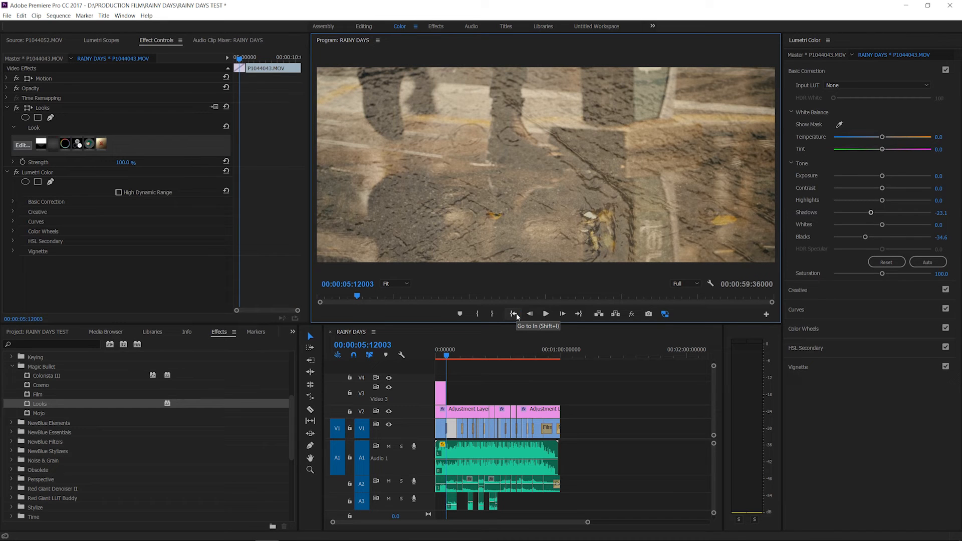
click(451, 355)
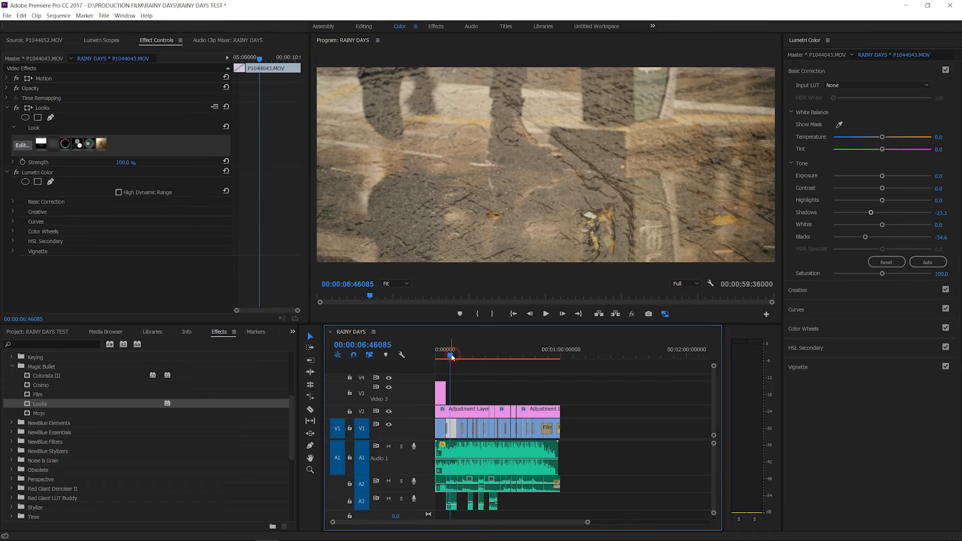
Mute audio tracks A1, A2 and A3.
click(389, 447)
click(389, 482)
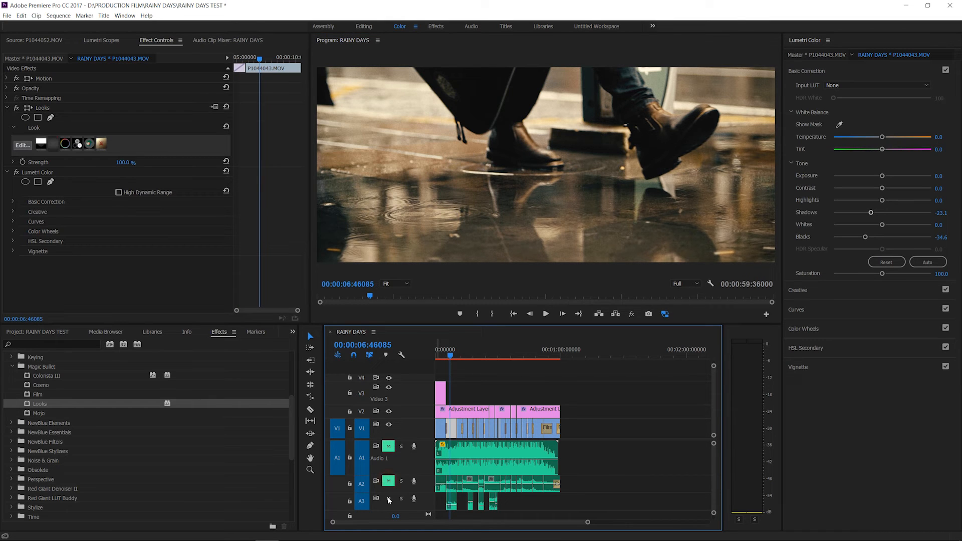
click(389, 499)
Compare the boots shot with and without all effects, and with and without its Lumetri Color effect alone.
click(631, 313)
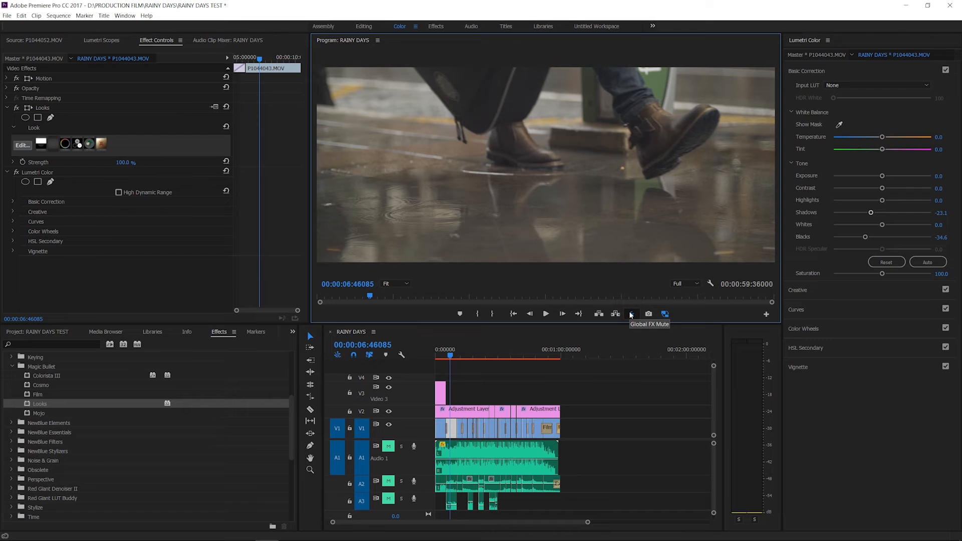
click(630, 313)
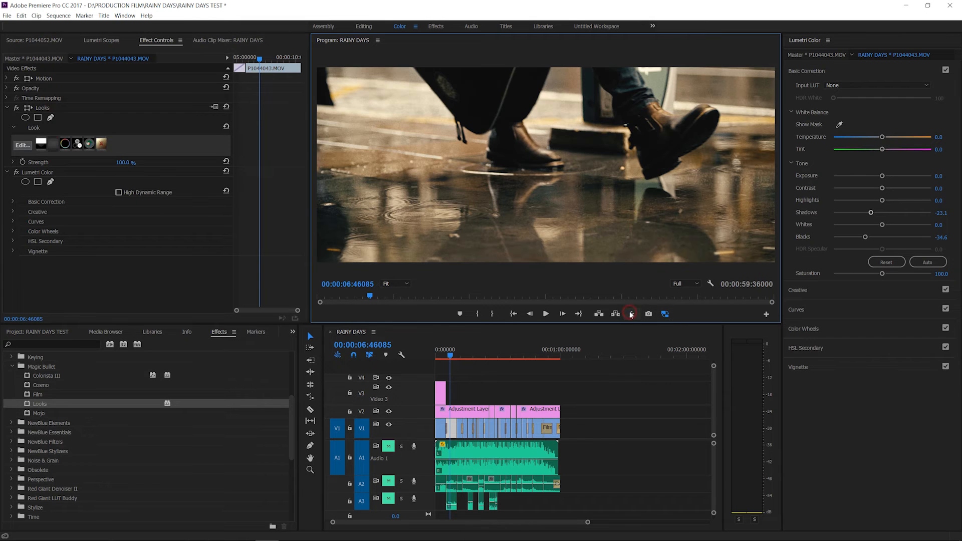
click(451, 428)
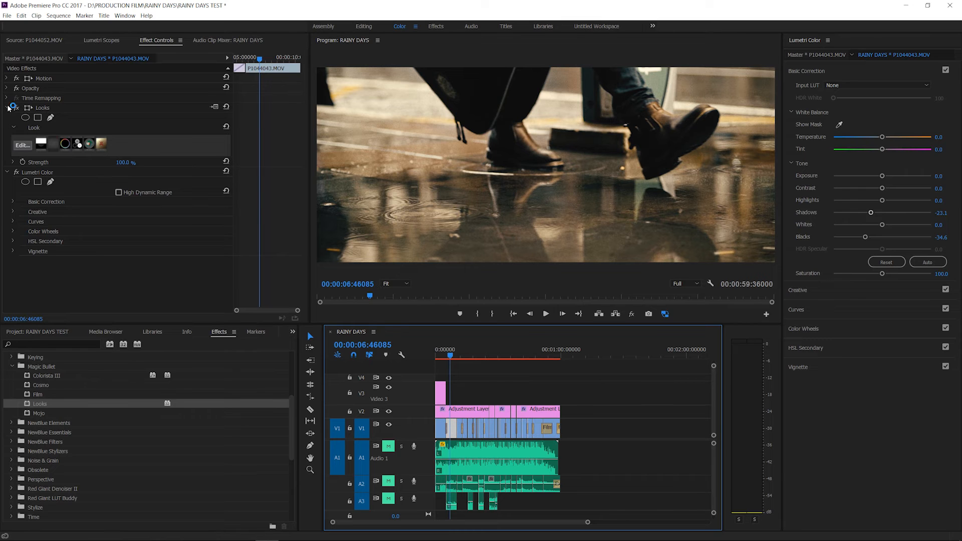
click(8, 108)
click(7, 118)
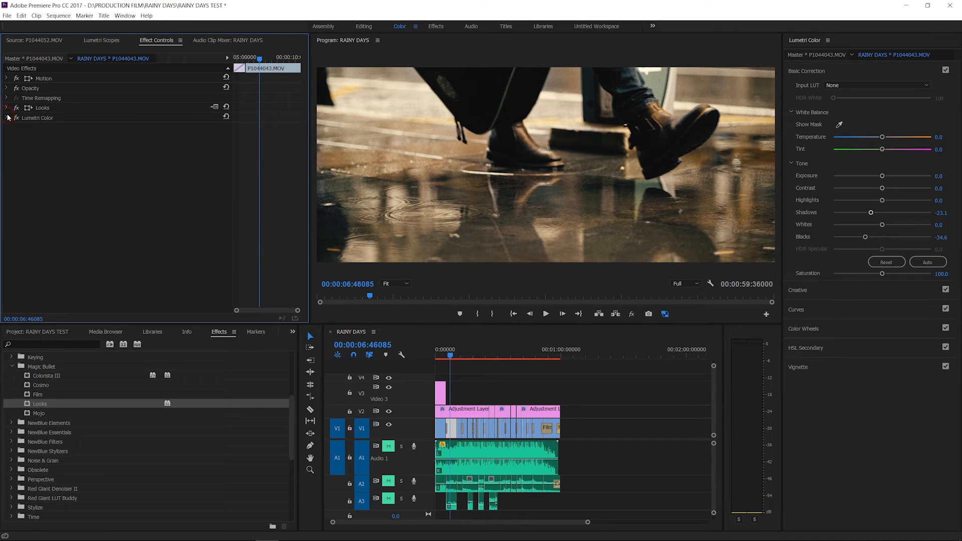
click(17, 118)
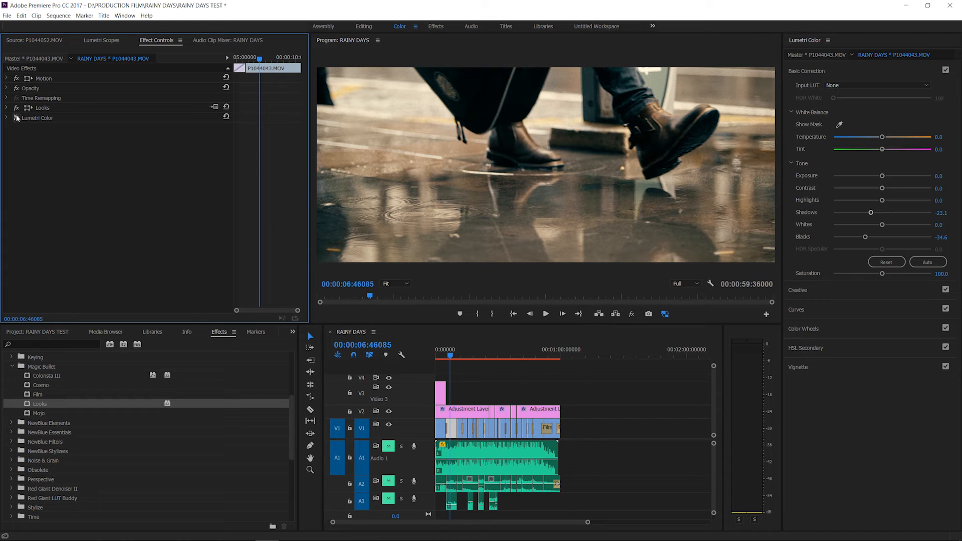
click(16, 117)
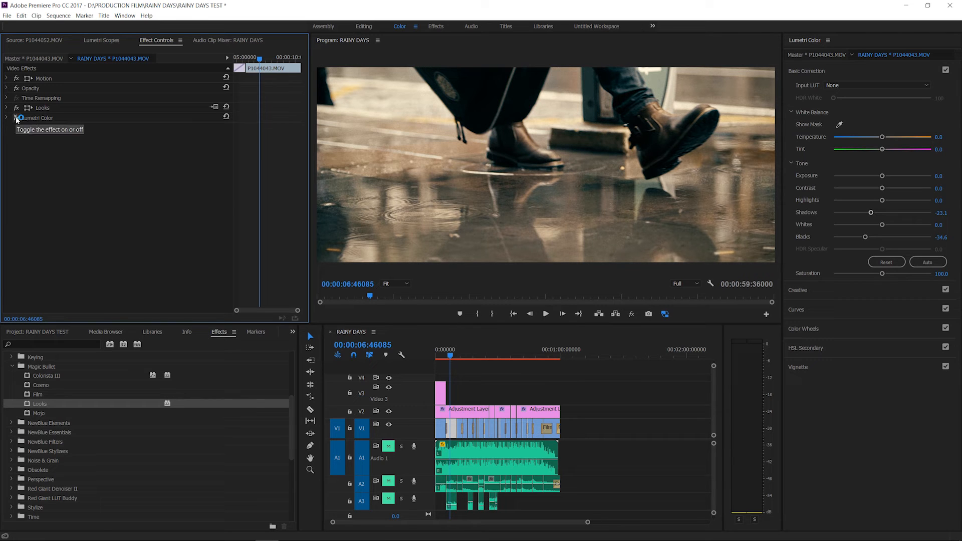
click(16, 118)
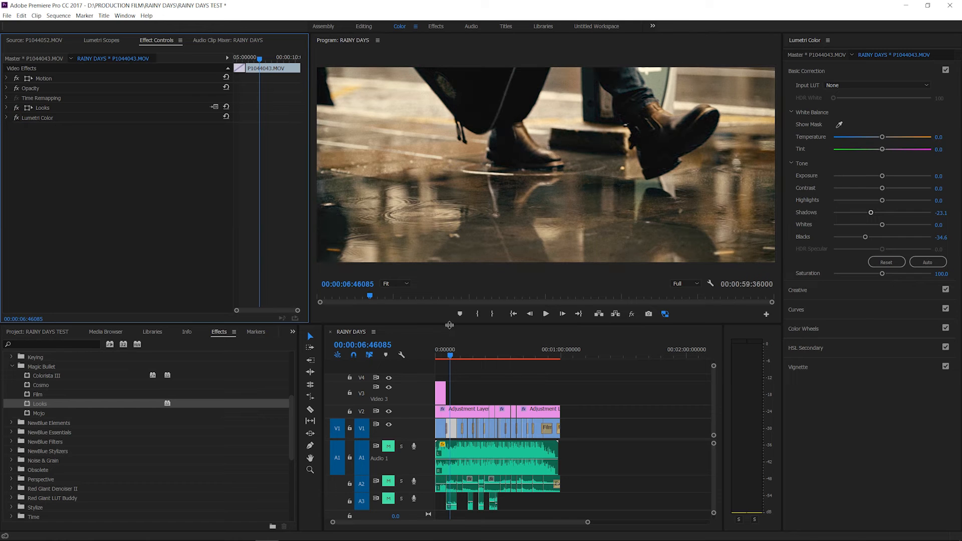
Show the Looks effect settings of the boots clip, and point out all the V1 clips before reselecting it.
click(452, 430)
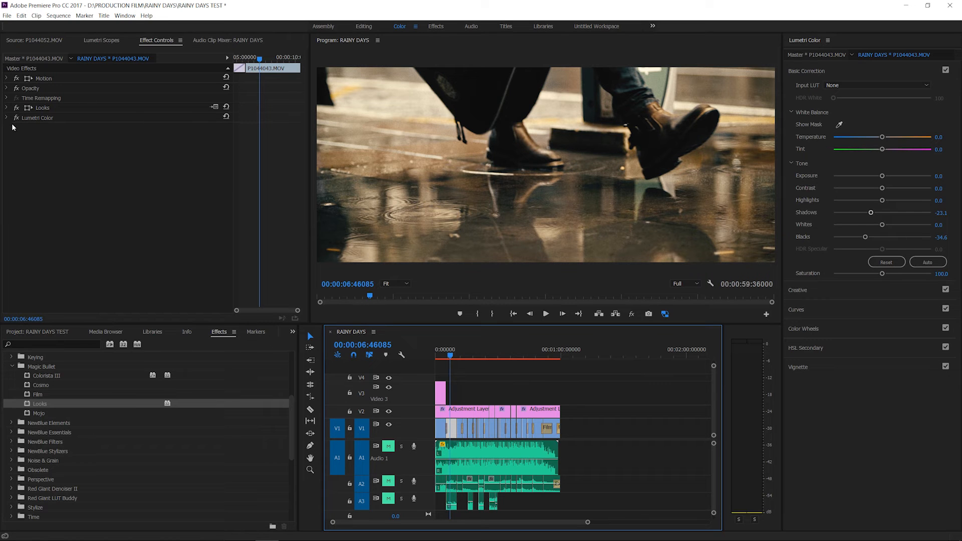
click(7, 108)
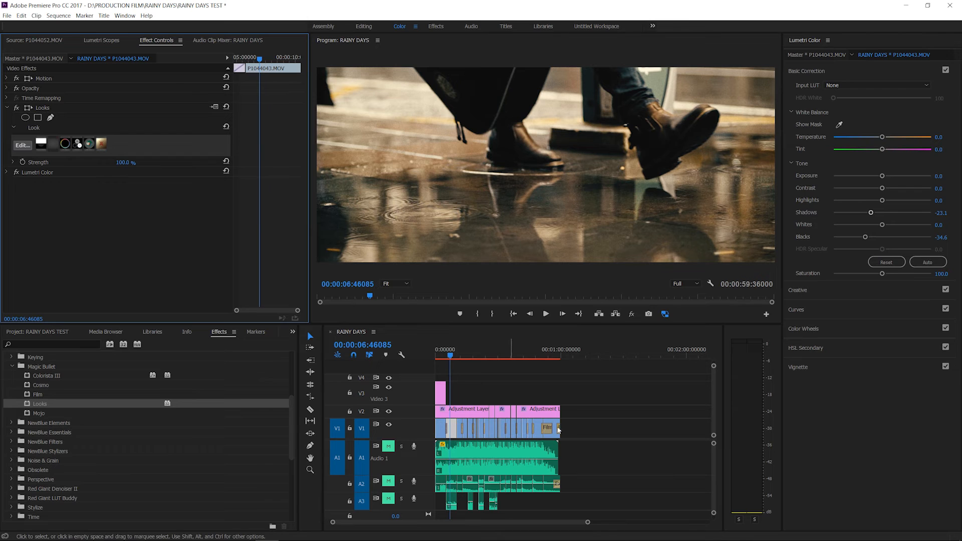
drag(579, 422, 427, 423)
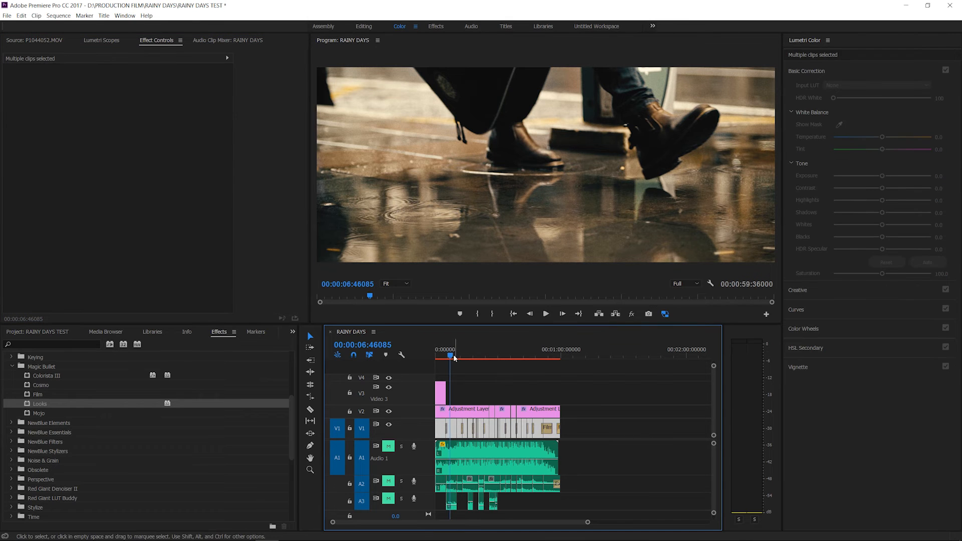
click(456, 429)
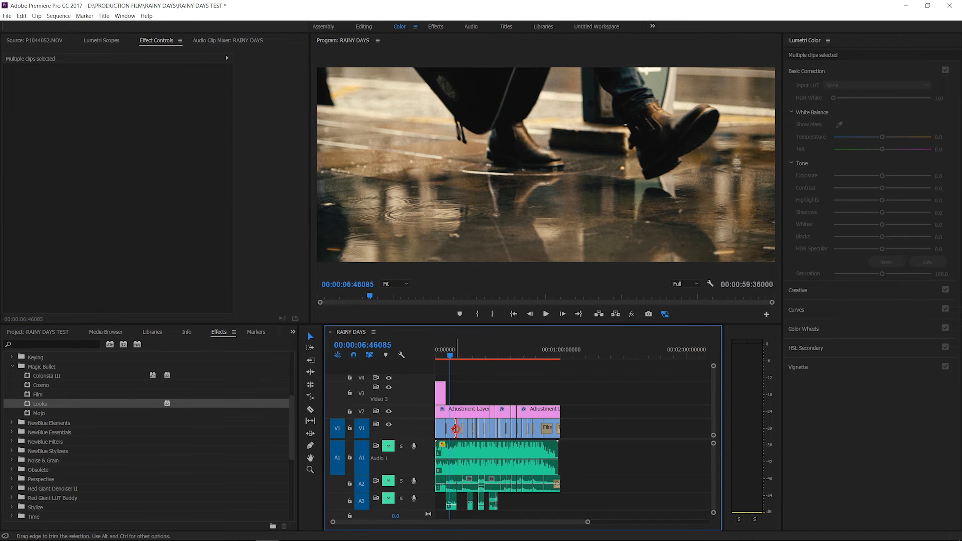
click(453, 429)
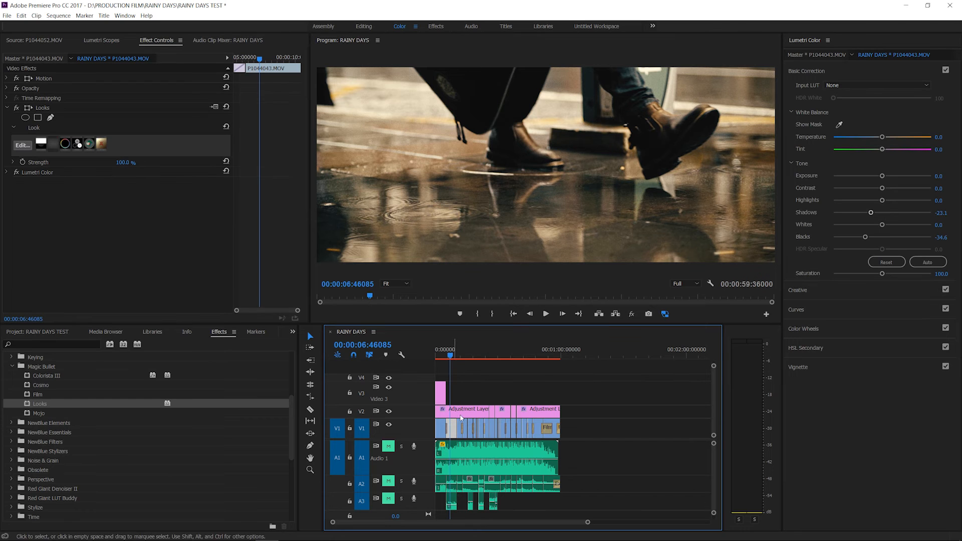
Reset the boots clip's Shadows and Blacks in Lumetri Color, and lower Blacks to about -30.8 and Shadows to about -19.2.
double_click(872, 213)
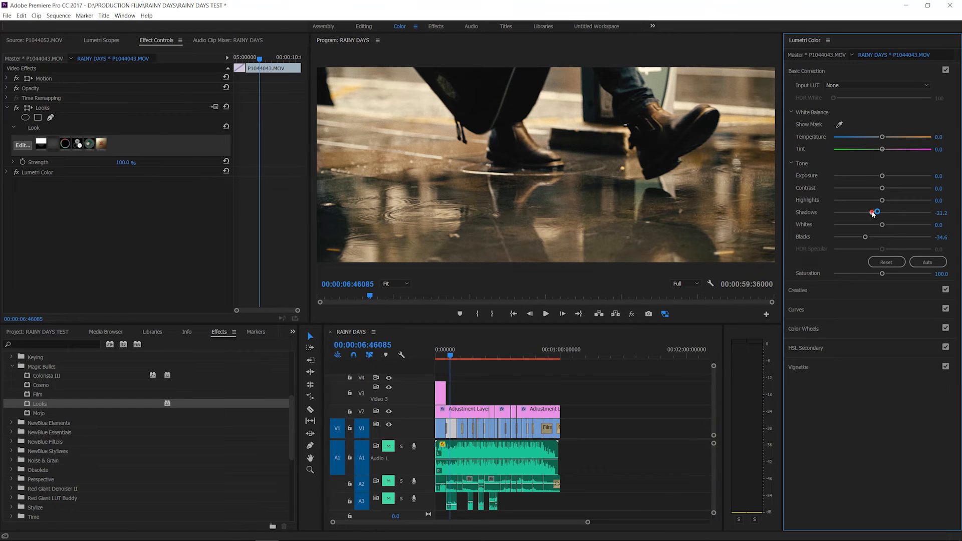
double_click(866, 238)
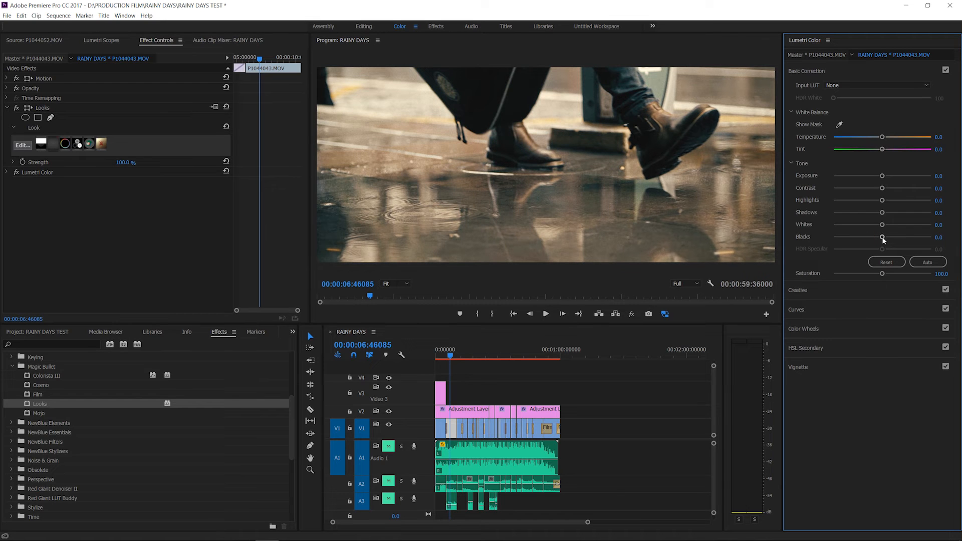
drag(882, 238, 868, 239)
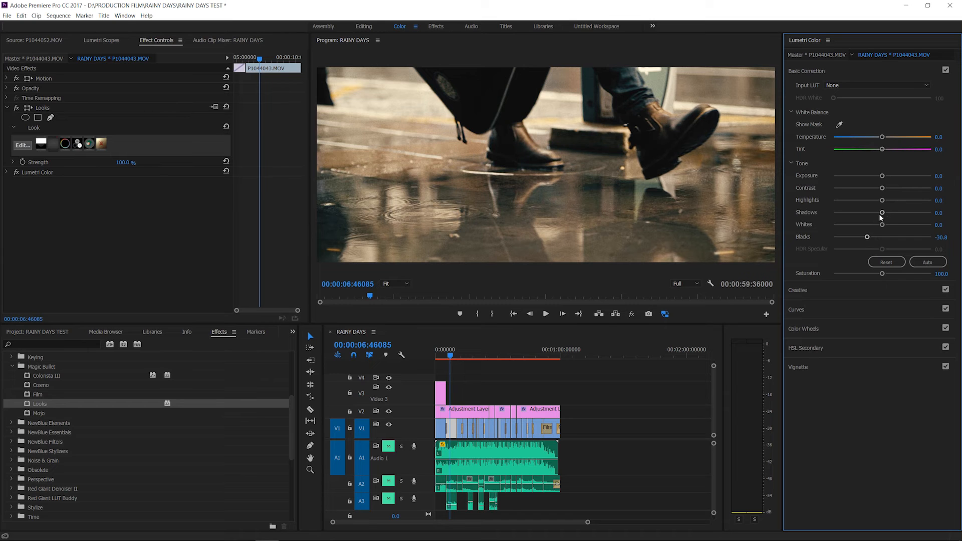
drag(883, 213, 872, 213)
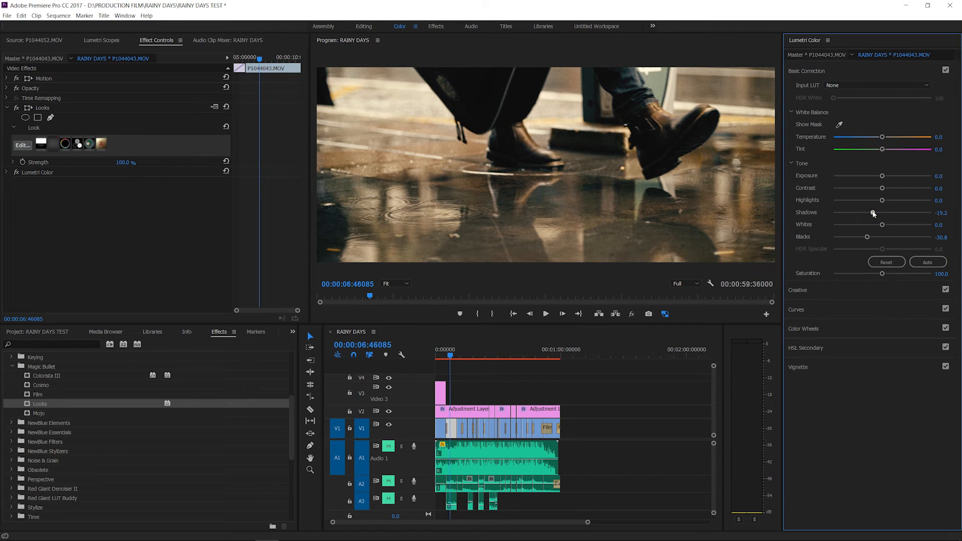
Examine the boots clip in the Lumetri Scopes and check the Faded Film adjustment among its Creative settings.
click(112, 41)
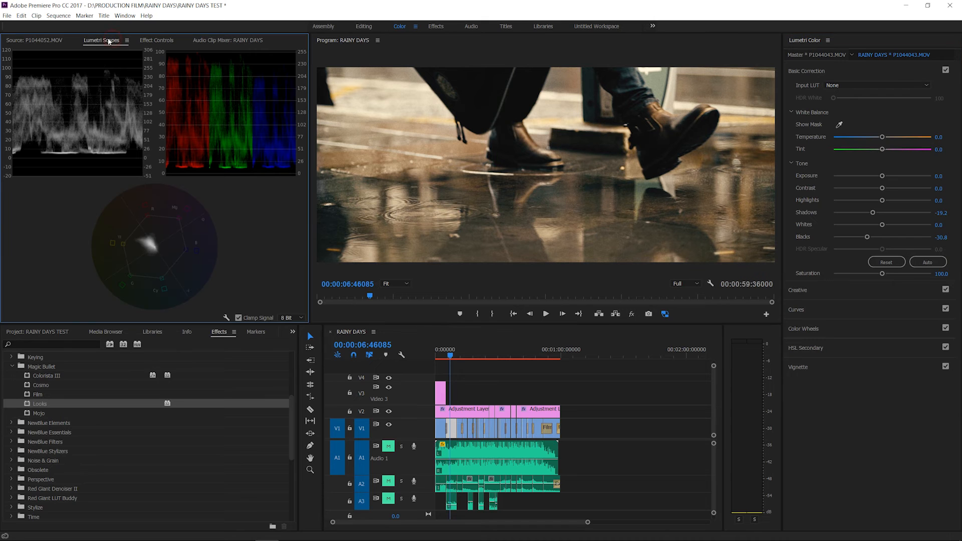
click(807, 290)
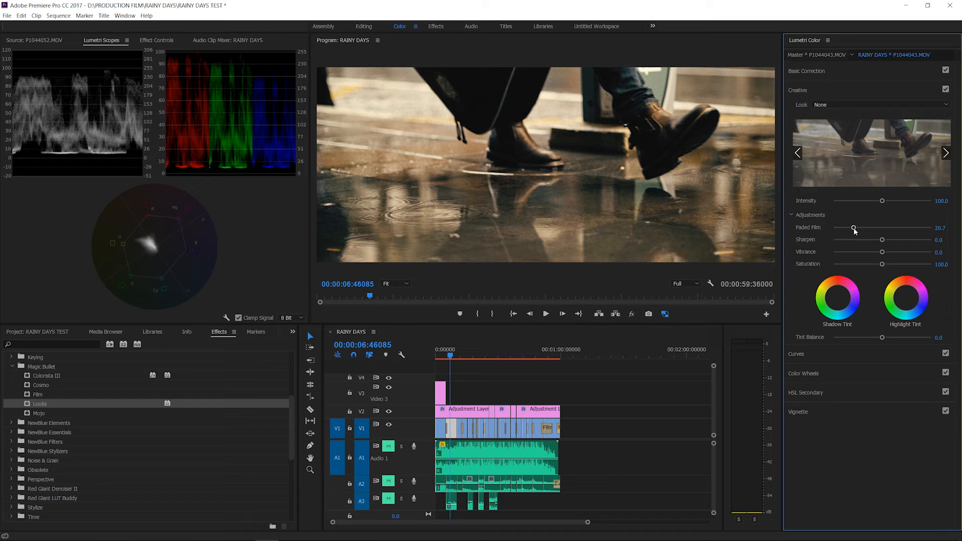
click(833, 73)
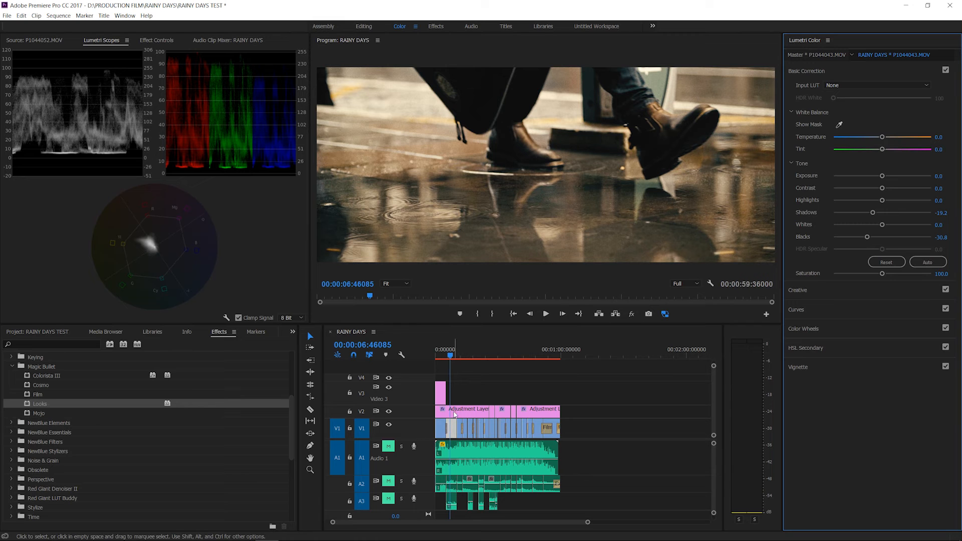
Review the Lumetri Color settings of the adjustment layers above the boots, fountain and guitar shots.
click(454, 414)
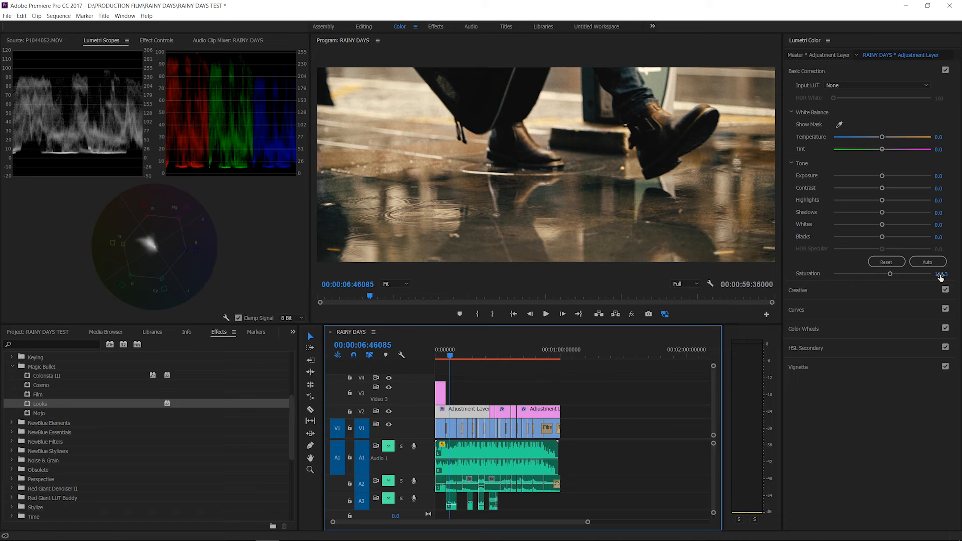
click(491, 356)
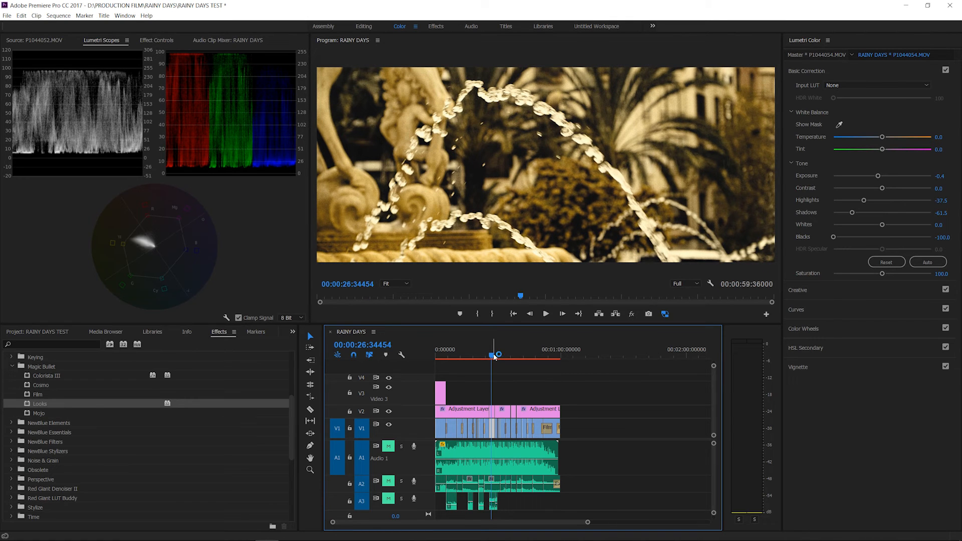
click(494, 416)
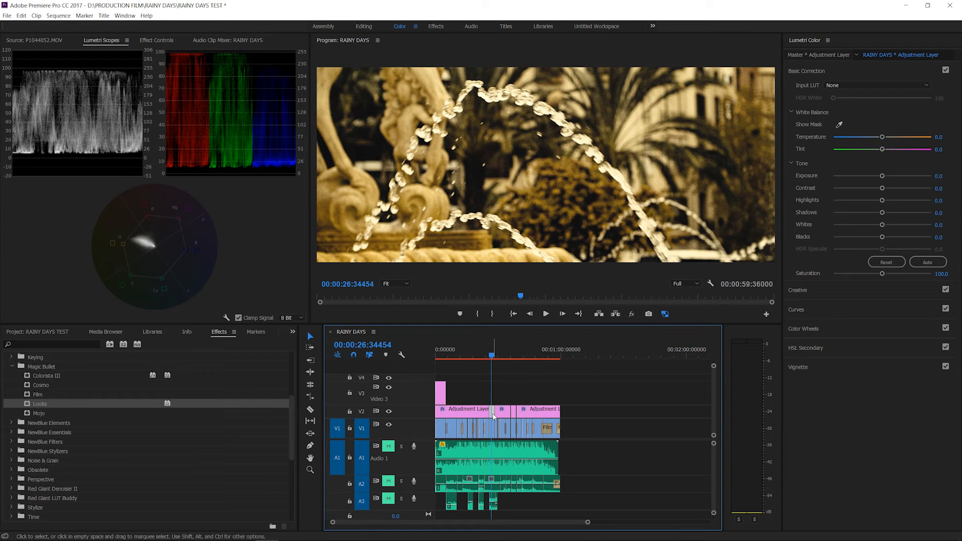
click(502, 357)
click(504, 412)
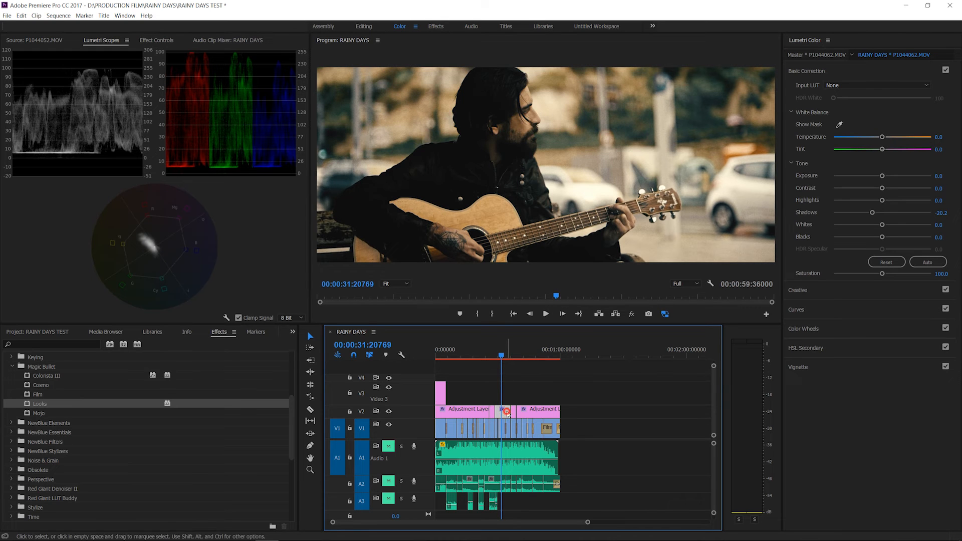
Review the Lumetri Color settings of the adjustment layers above the wet bench armrest and tattooed-hand guitar shots.
click(515, 356)
click(515, 413)
click(515, 412)
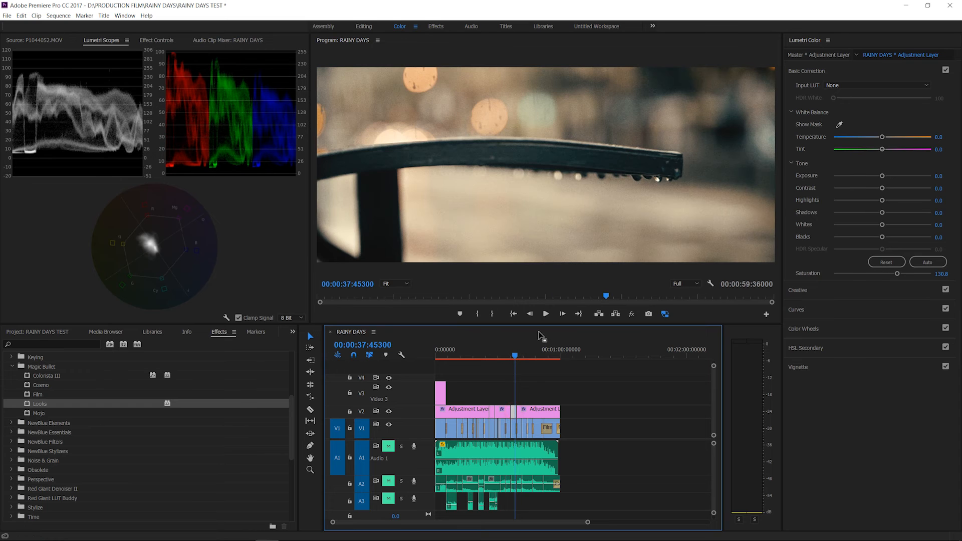
click(531, 357)
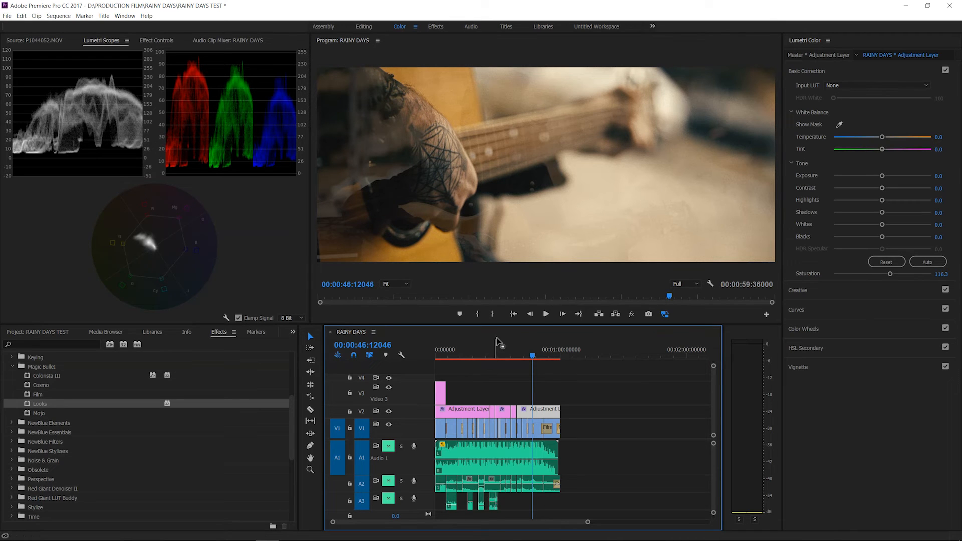
Revisit the boots clip in the sequence and go on to the start of the guitar-case clip.
click(454, 355)
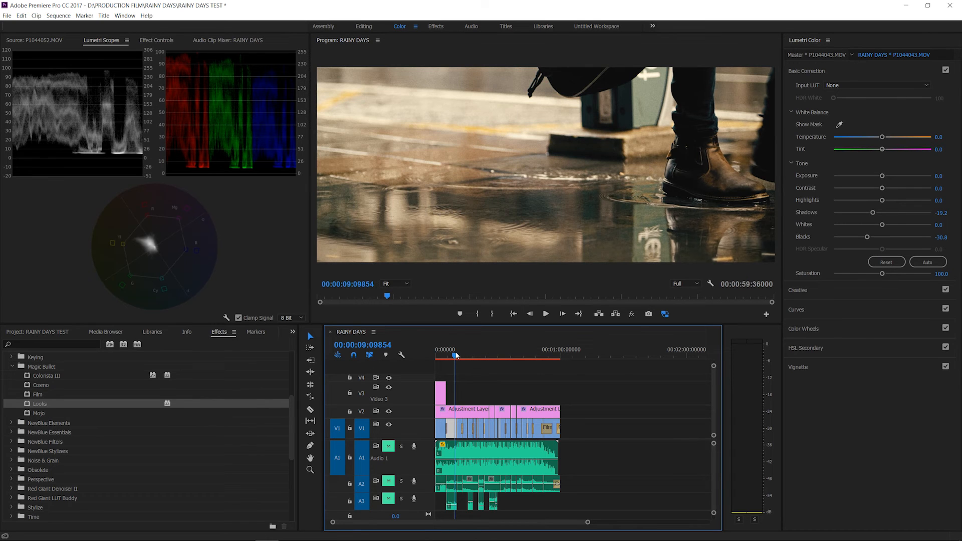
drag(456, 355, 450, 358)
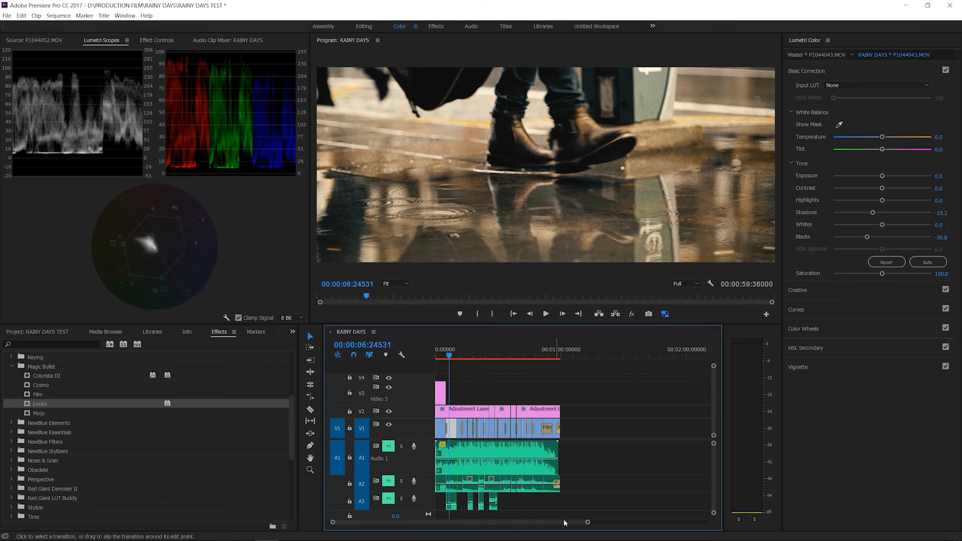
drag(587, 522, 555, 522)
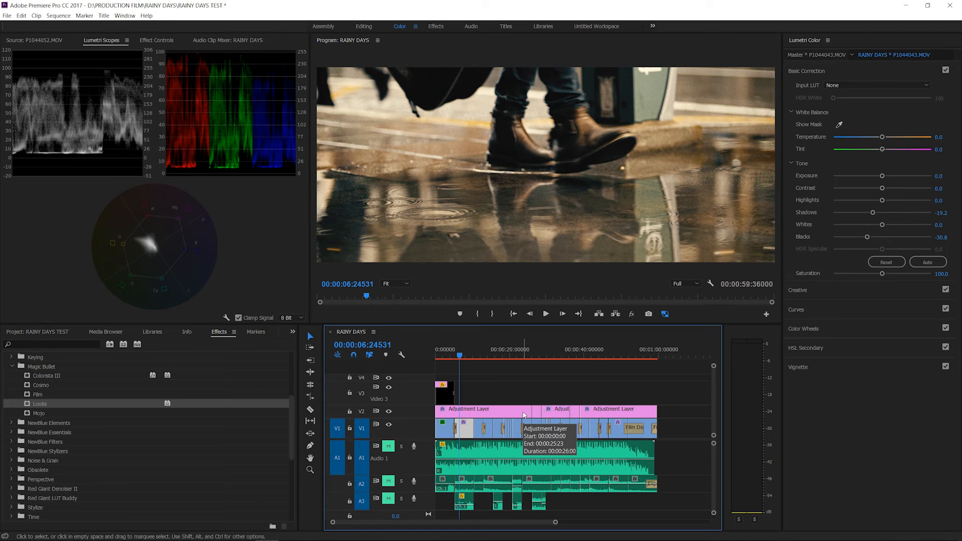
click(461, 355)
key(Down)
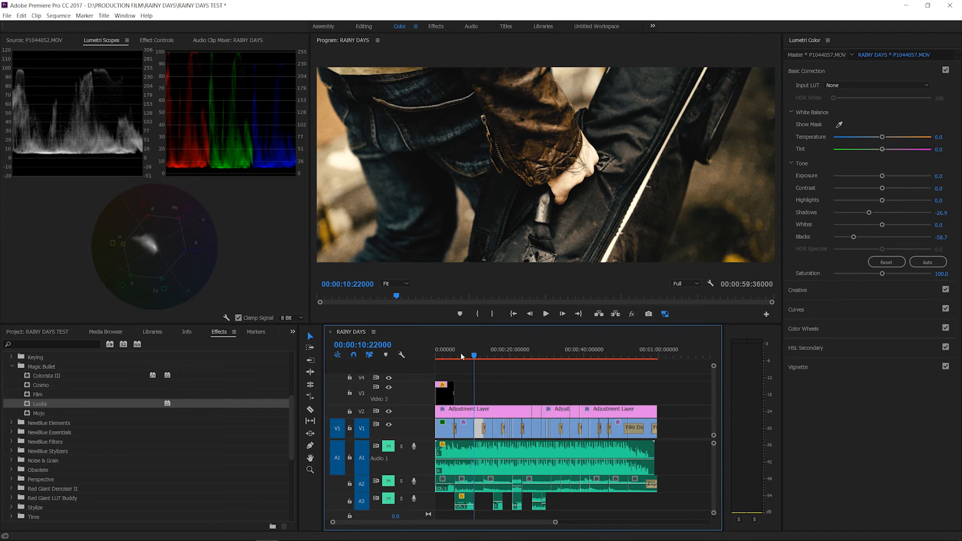
Compare the guitar-case clip with Lumetri Color switched off and with all effects muted, and switch Lumetri Color back on.
click(164, 40)
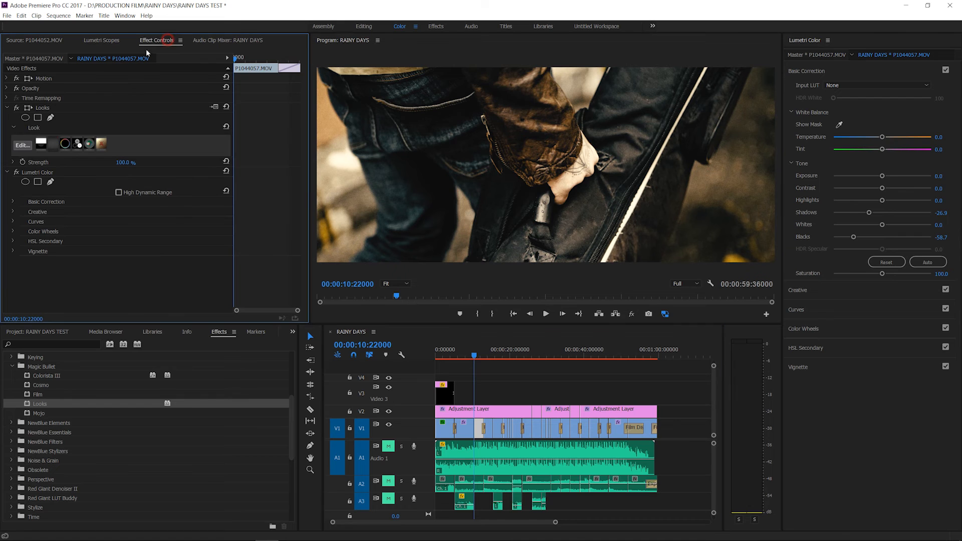
click(16, 173)
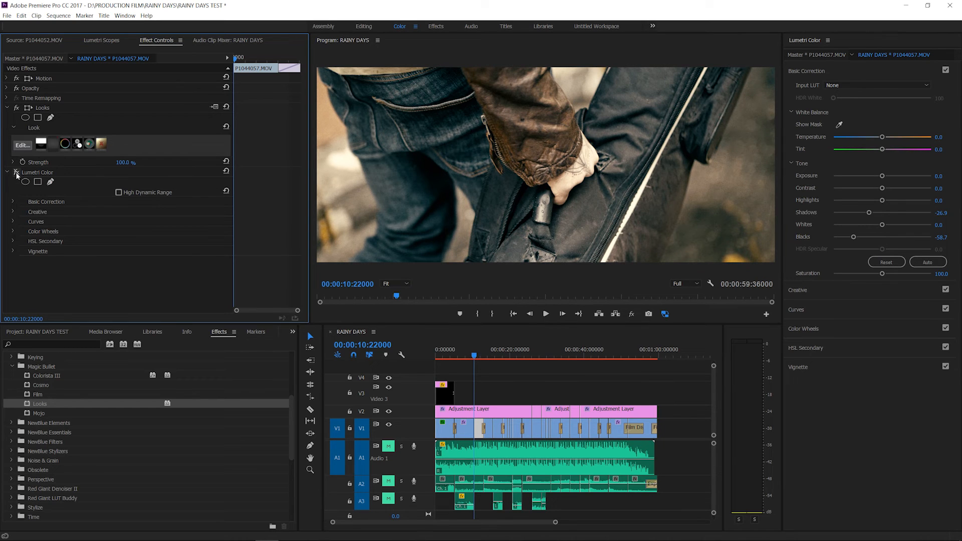
click(631, 314)
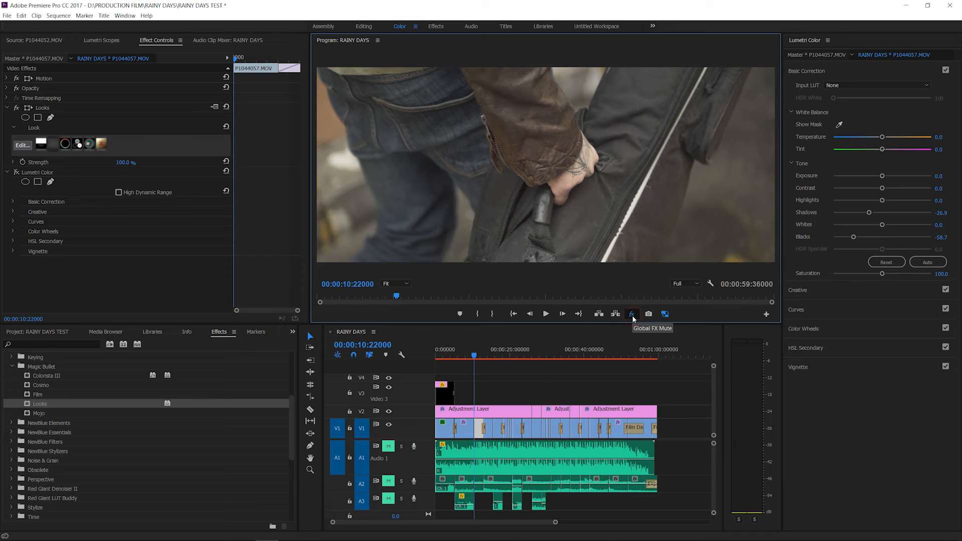
click(632, 315)
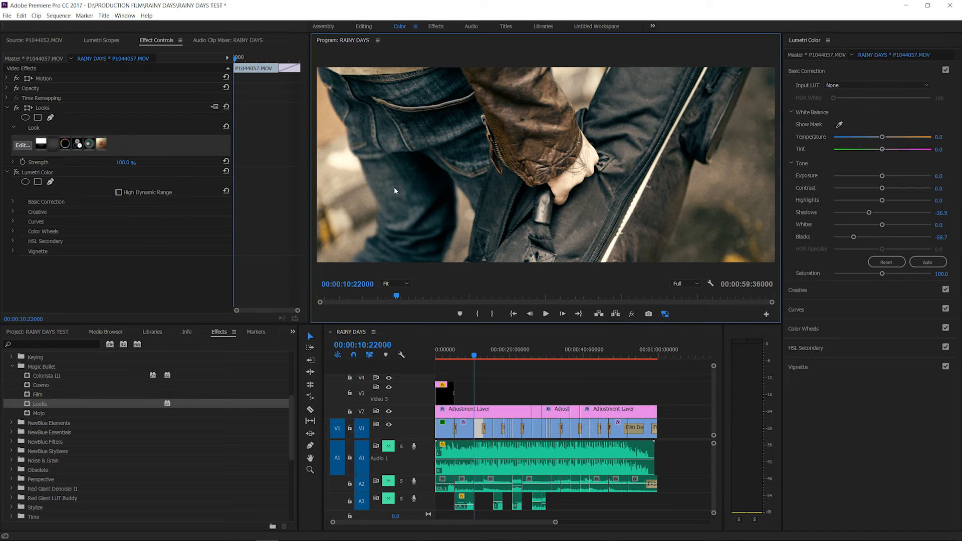
click(17, 173)
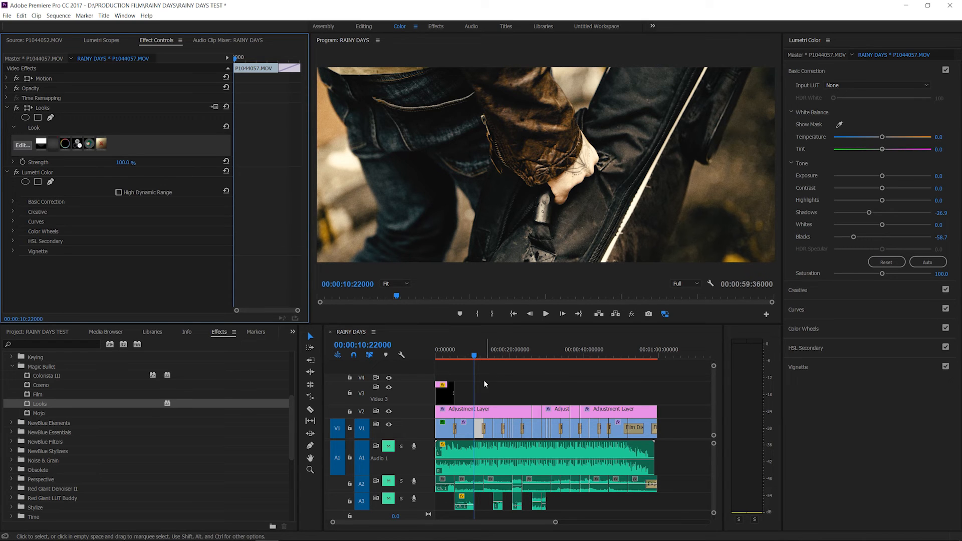
Compare the fully graded guitar-case clip with its ungraded image, and inspect its Film Print settings in the Looks editor.
click(630, 315)
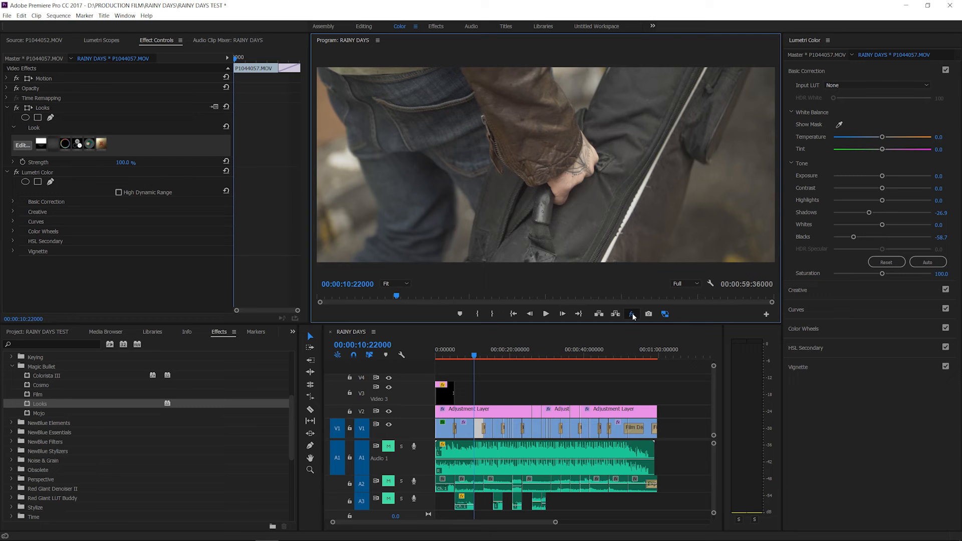
click(632, 315)
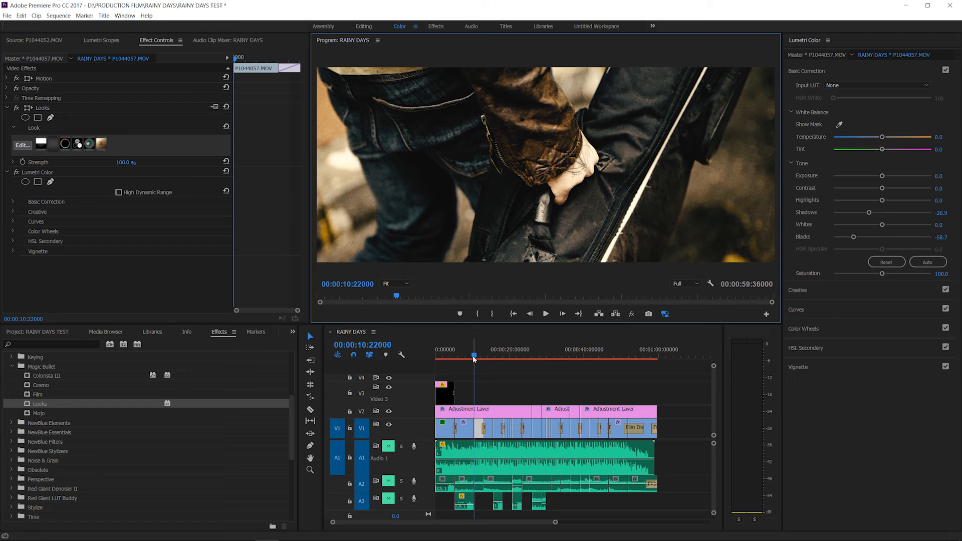
click(23, 145)
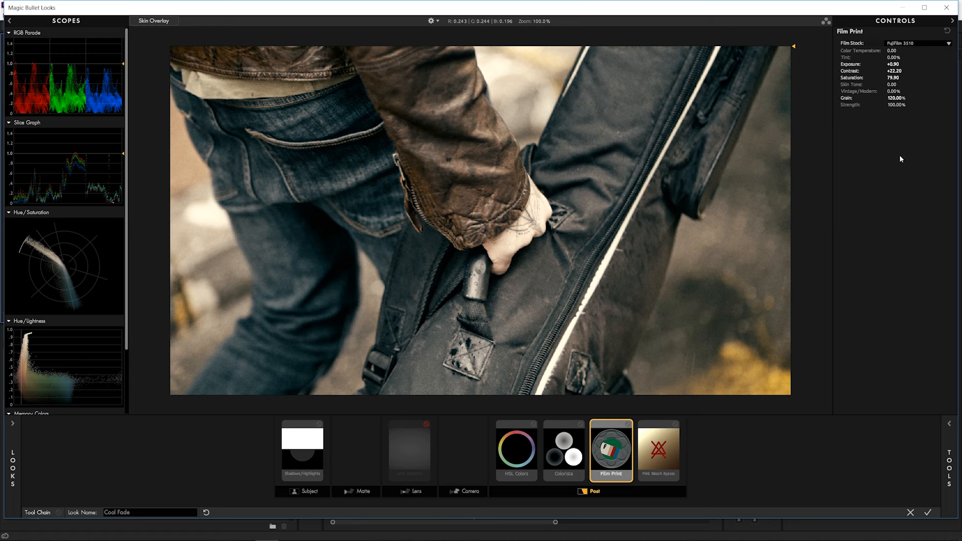
click(927, 512)
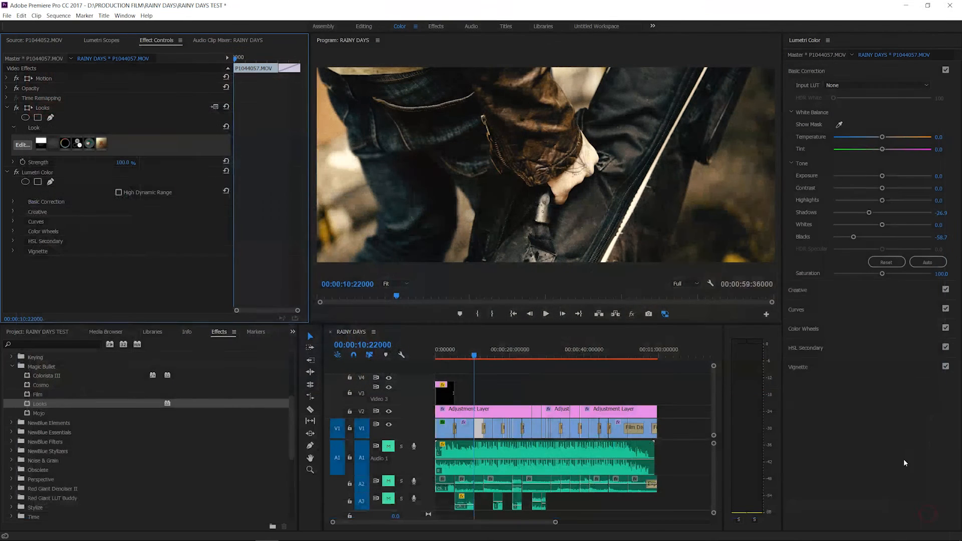
Compare the payphone clip with all effects muted and with only its Lumetri Color effect switched off, restoring both.
click(488, 357)
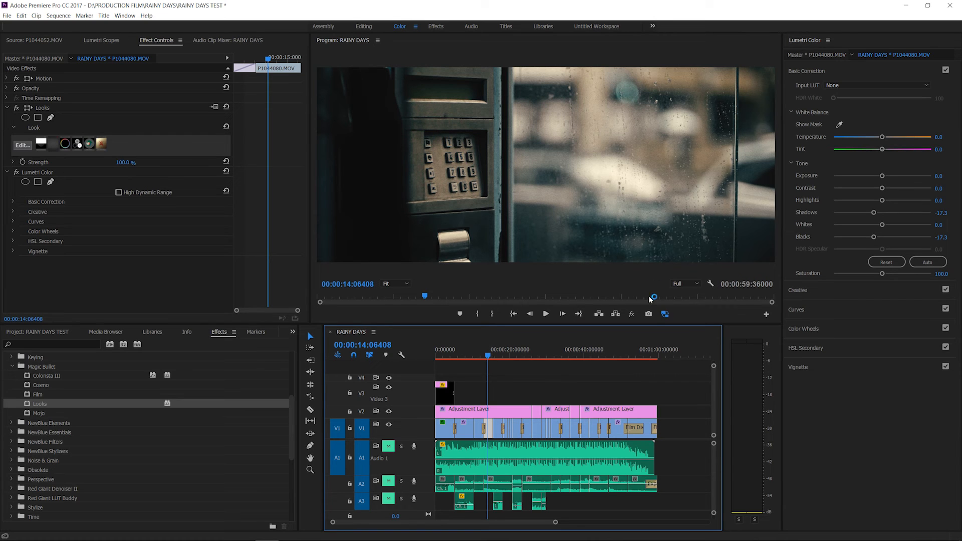
click(649, 314)
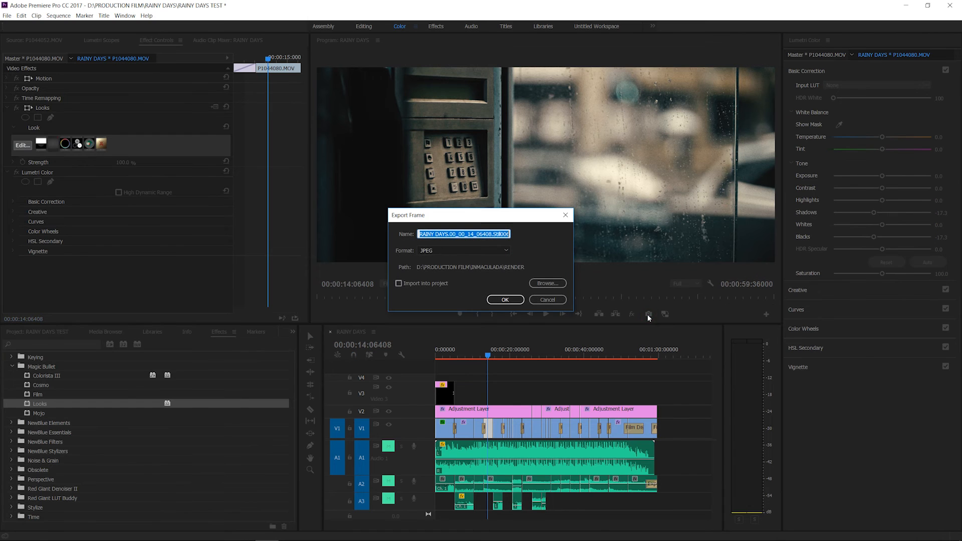
click(547, 300)
click(631, 315)
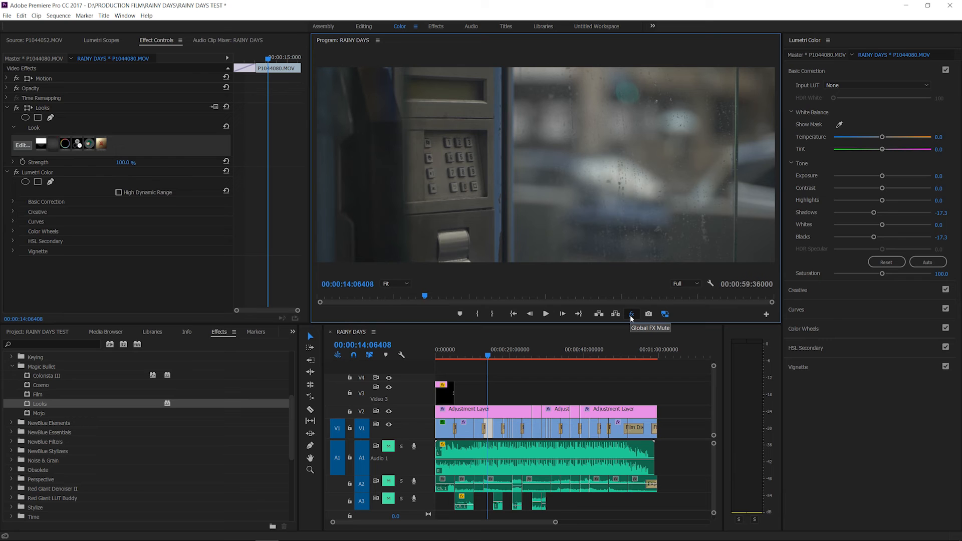
click(631, 314)
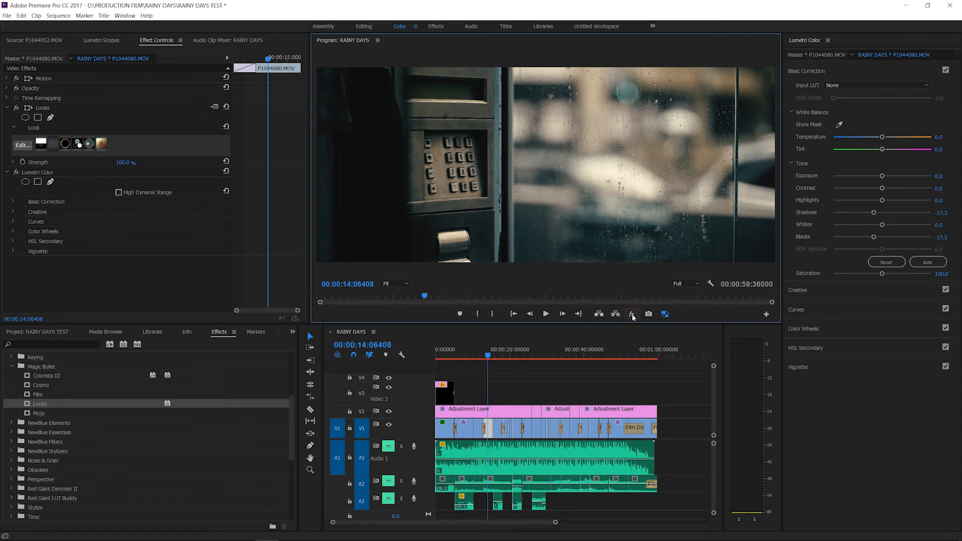
click(16, 173)
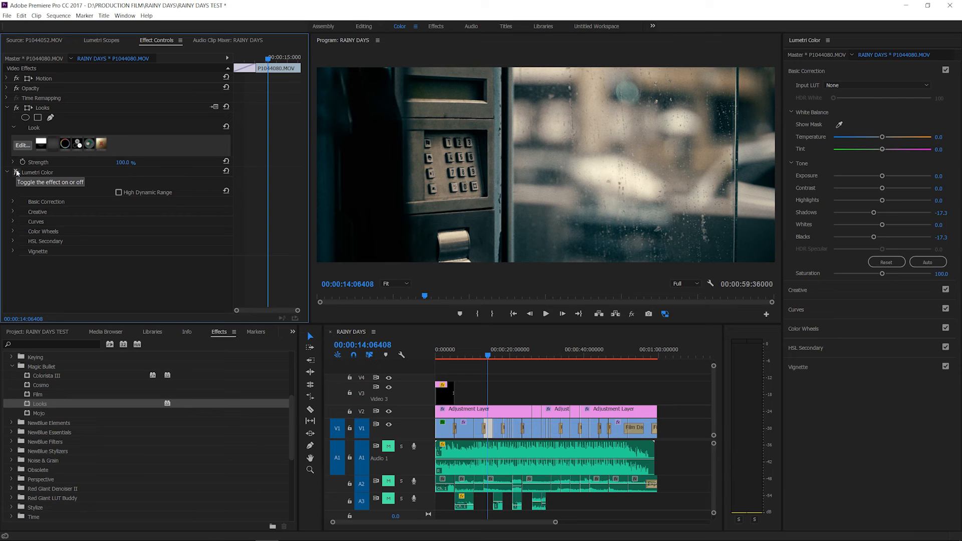
click(16, 172)
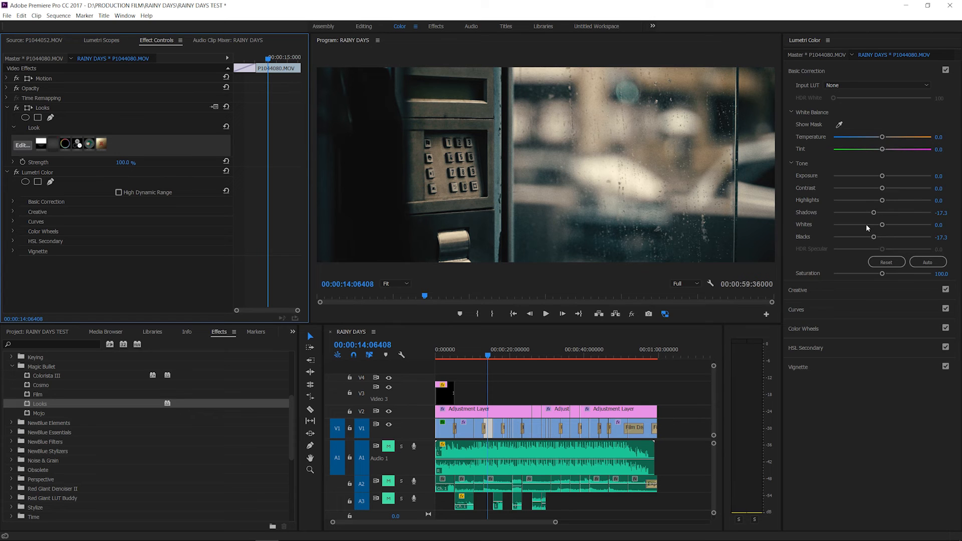
Compare the wet-street walking clip with and without Lumetri Color, and check its uncorrected levels in the Lumetri Scopes.
click(498, 354)
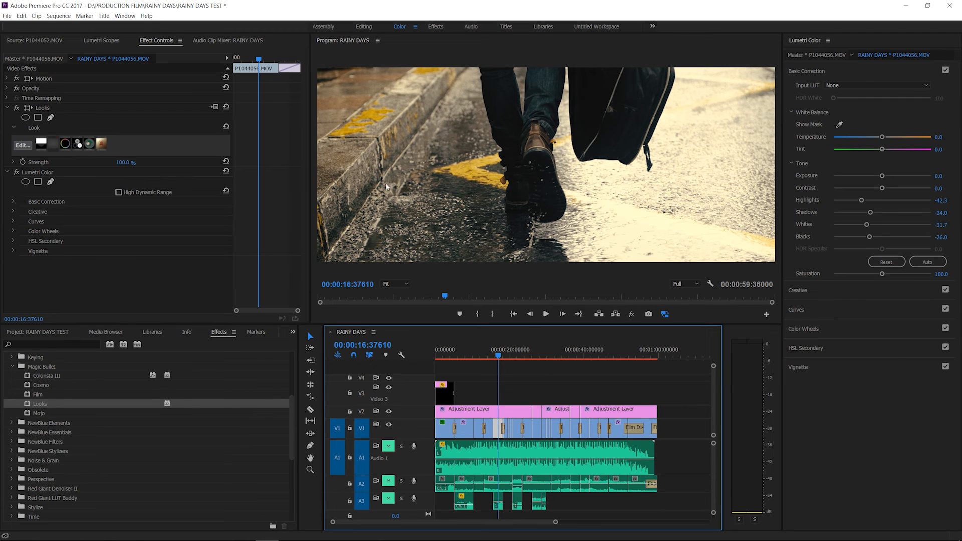
click(17, 173)
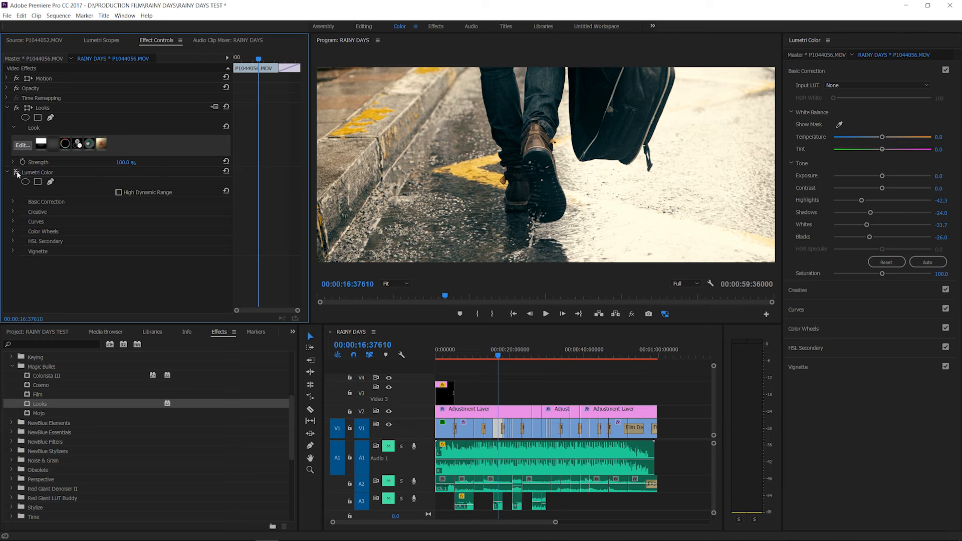
click(102, 40)
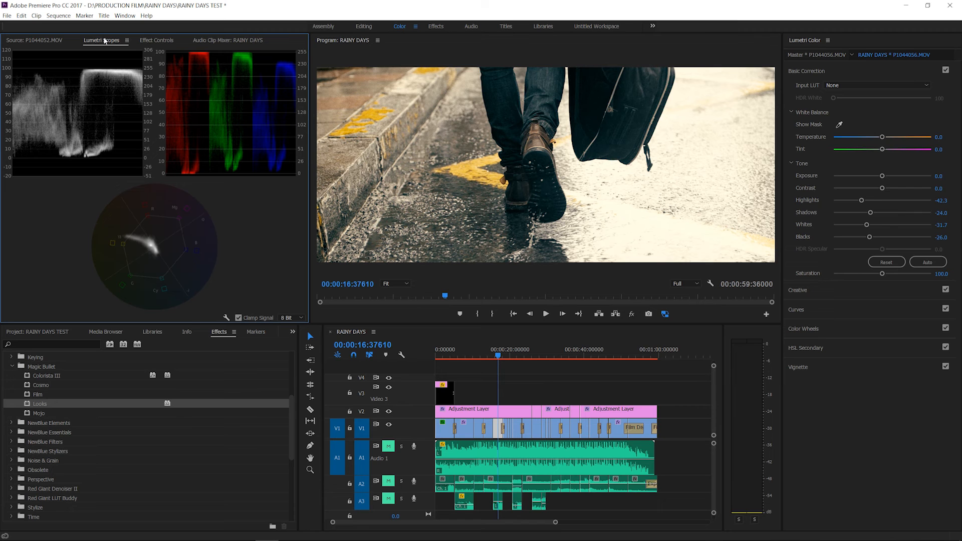
click(157, 39)
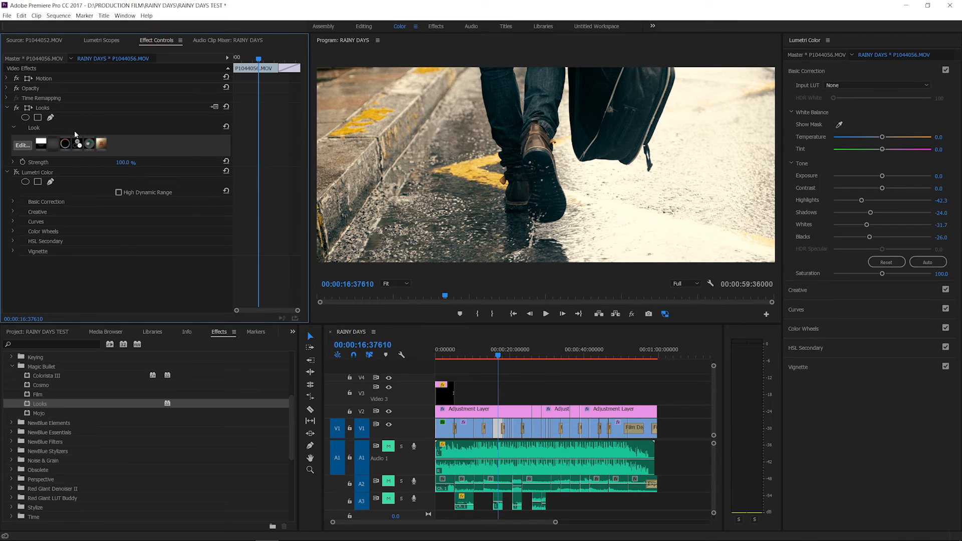
click(18, 173)
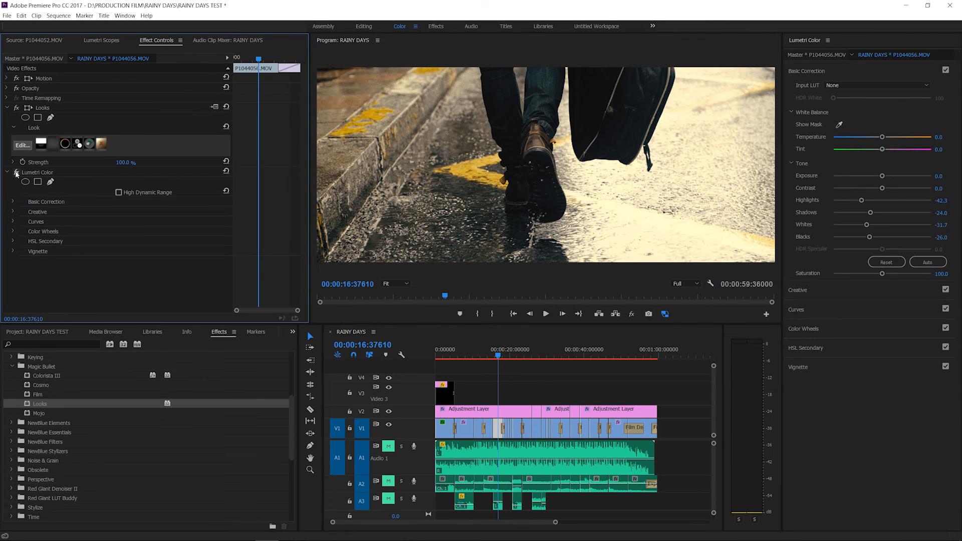
click(16, 173)
click(16, 172)
Go to the shot of the man seen from behind and compare it with and without Lumetri Color.
key(Down)
click(507, 354)
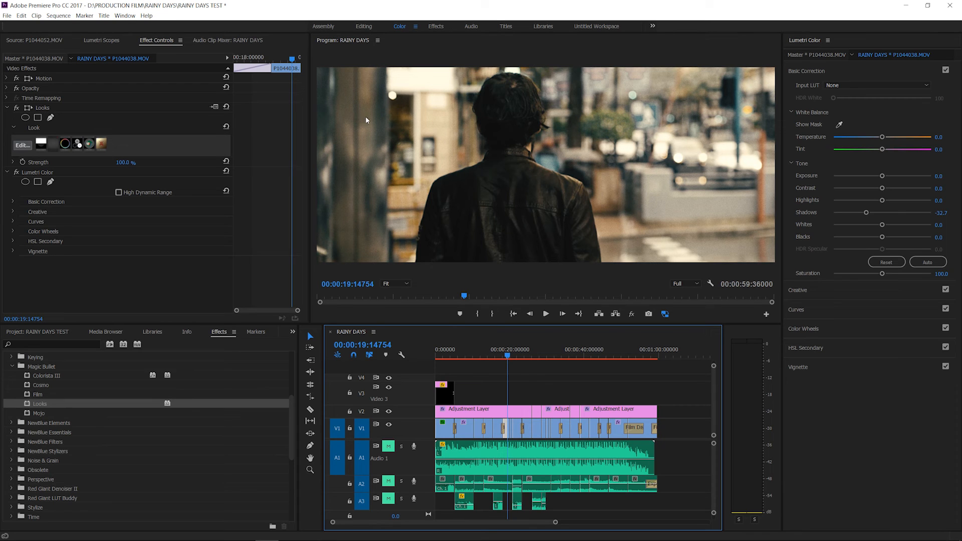
click(17, 172)
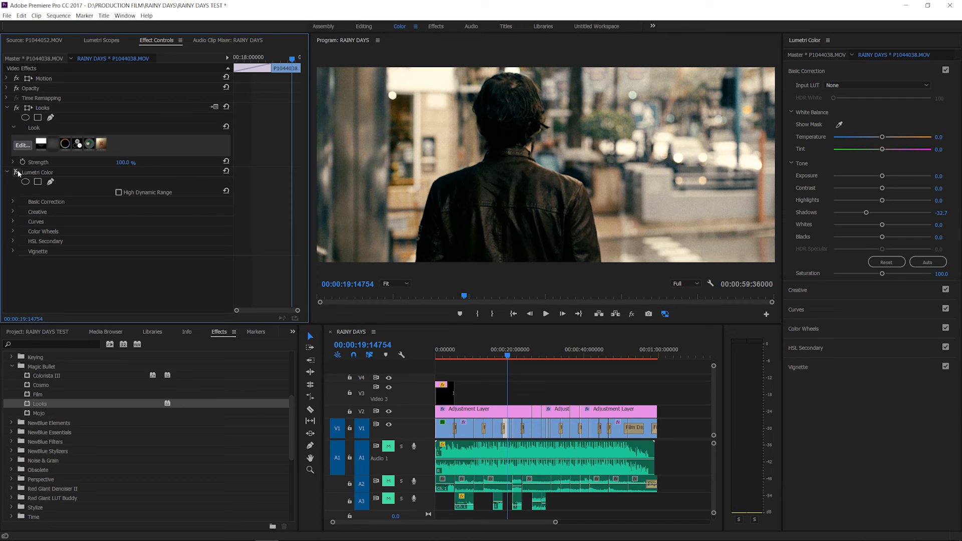
click(17, 172)
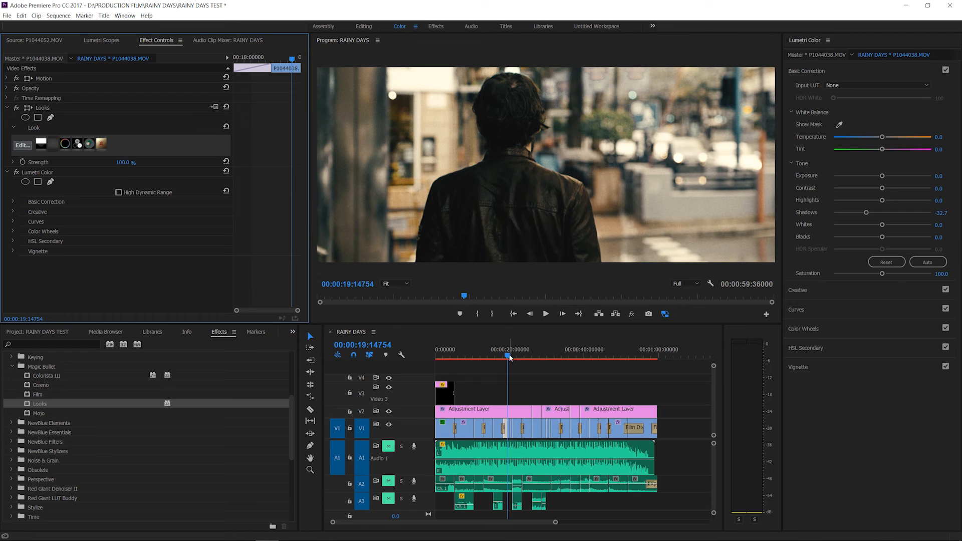
Go to the tattooed-hand guitar clip around 35 seconds and compare it with Lumetri Color and Looks toggled off and on.
drag(510, 357, 567, 357)
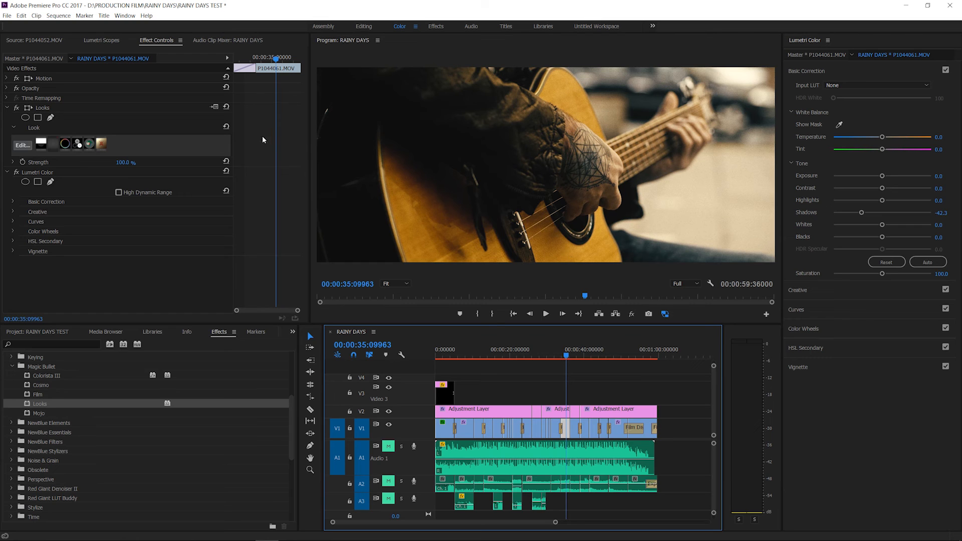
click(17, 173)
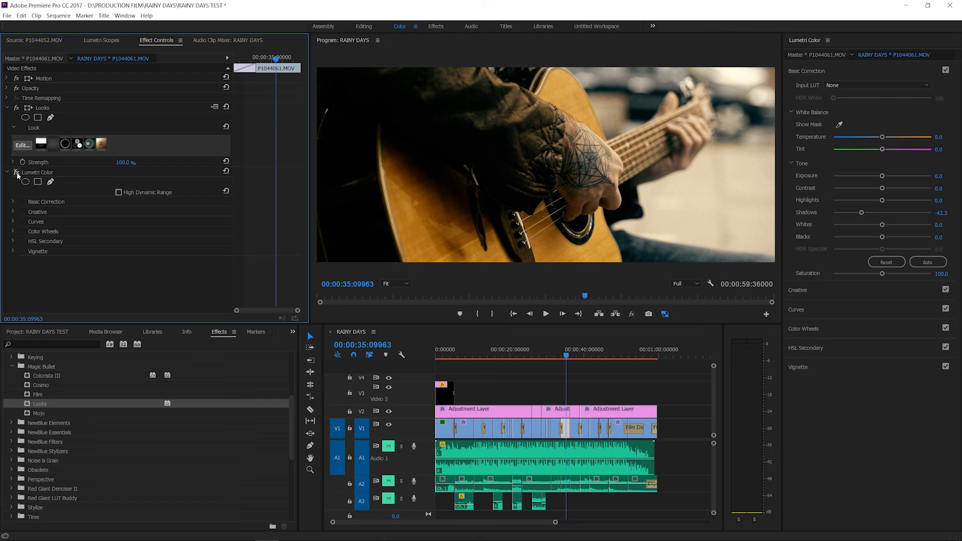
click(17, 108)
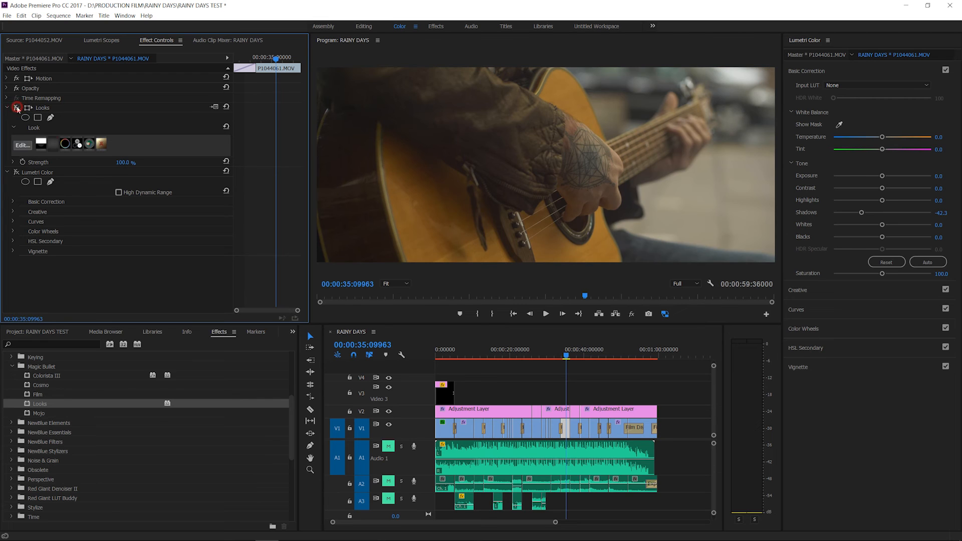
click(16, 108)
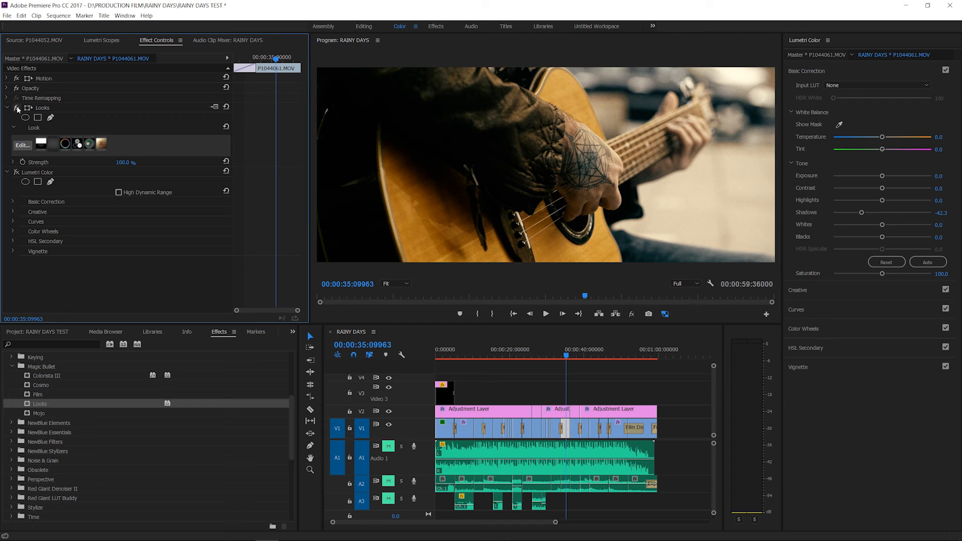
click(17, 107)
Toggle Lumetri Color off and on again for the tattooed-hand guitar clip, and show its Creative adjustments.
click(17, 171)
click(18, 172)
click(17, 172)
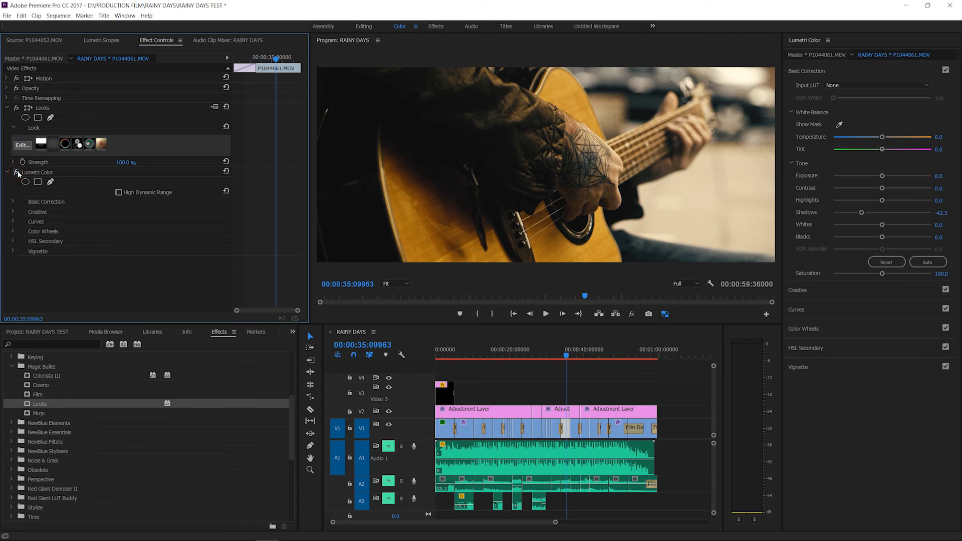
click(17, 171)
click(797, 289)
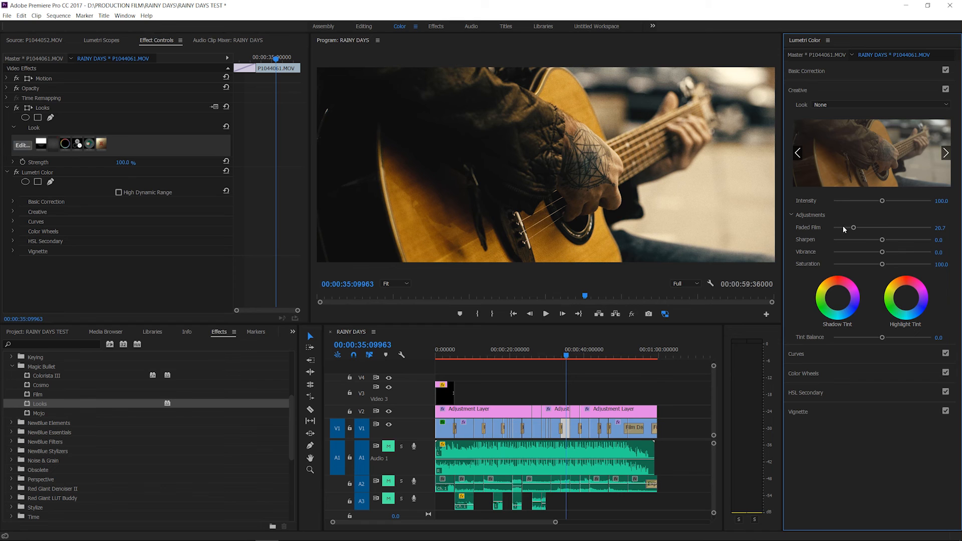
Show the Basic Correction settings of the tattooed-hand guitar clip, and compare the shot with all effects muted and active.
click(847, 78)
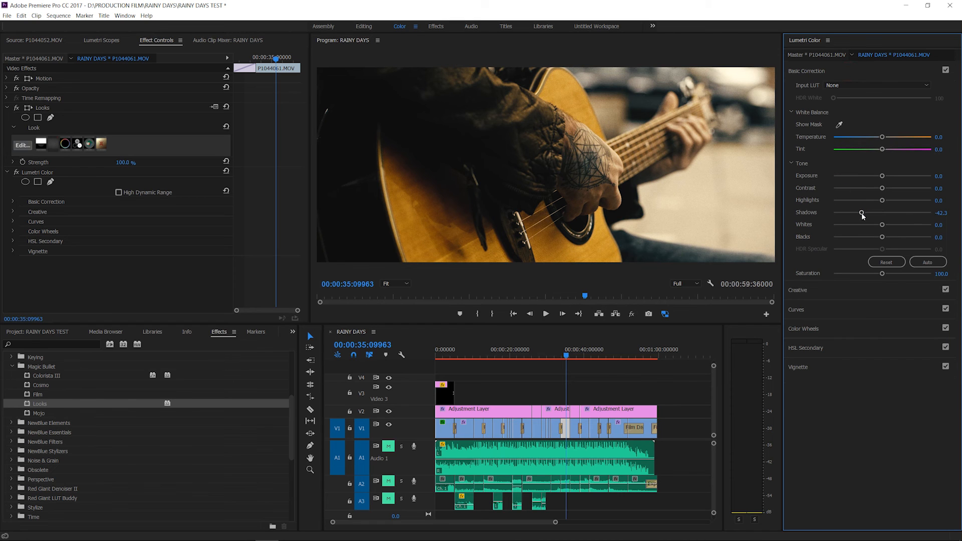
click(631, 314)
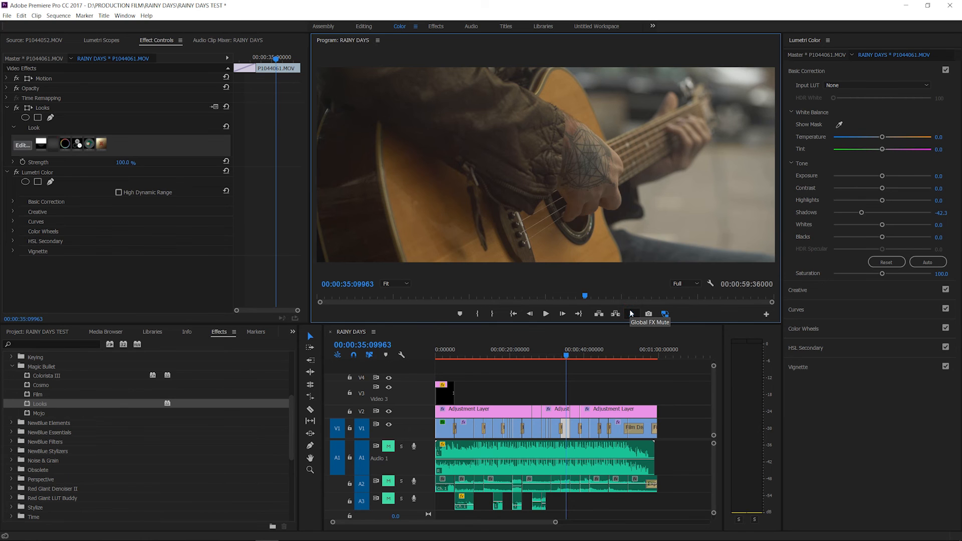
click(631, 313)
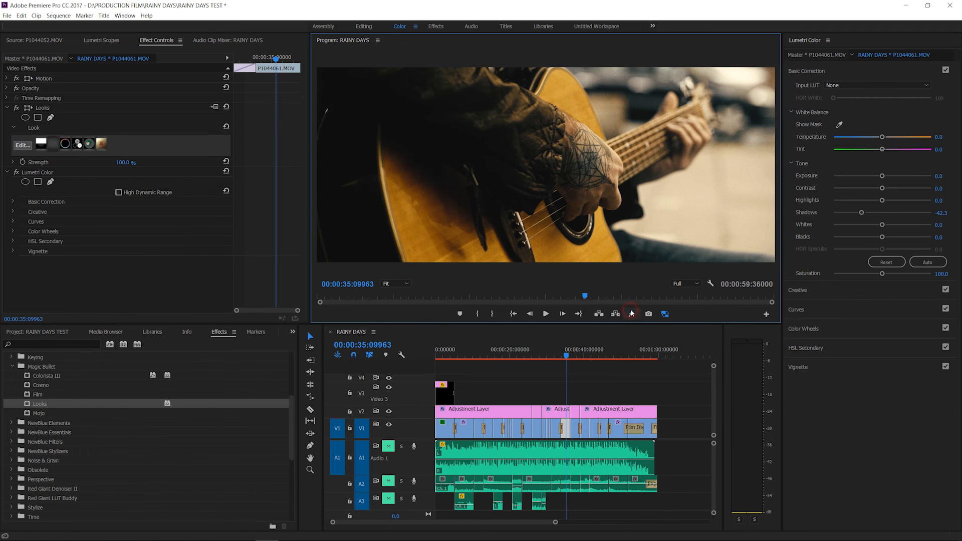
Go past the wet-bench shot to the guitarist's close-up around 42 seconds, and compare it with all effects muted and with Lumetri Color off.
click(578, 355)
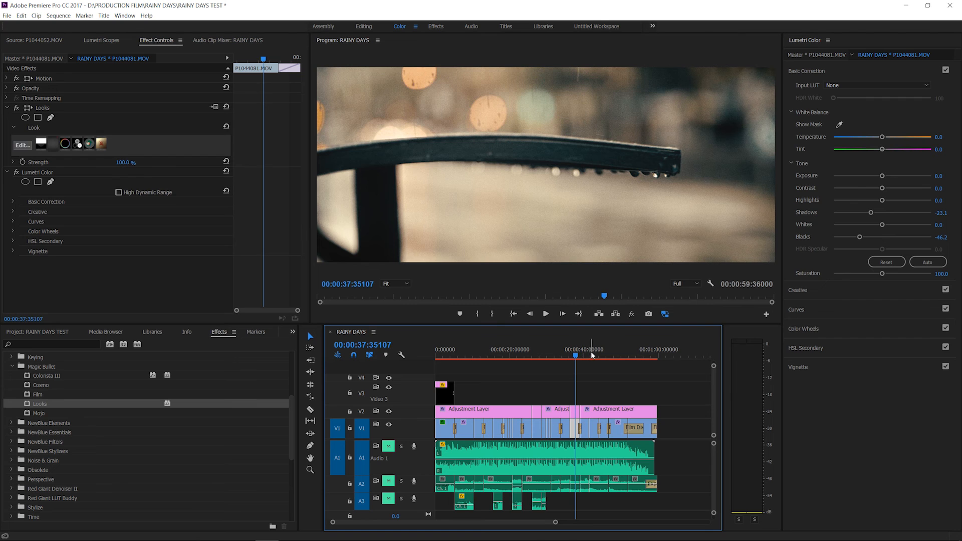
click(591, 354)
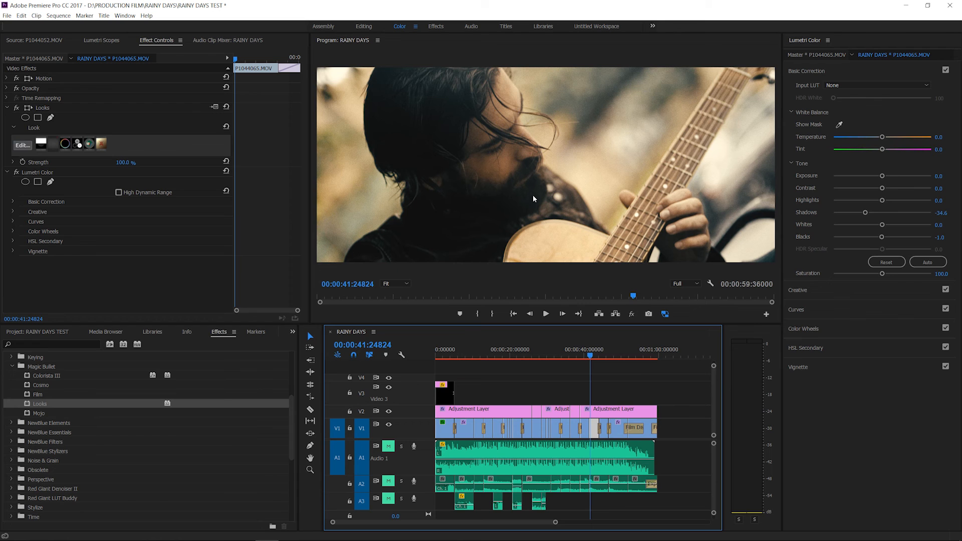
click(593, 356)
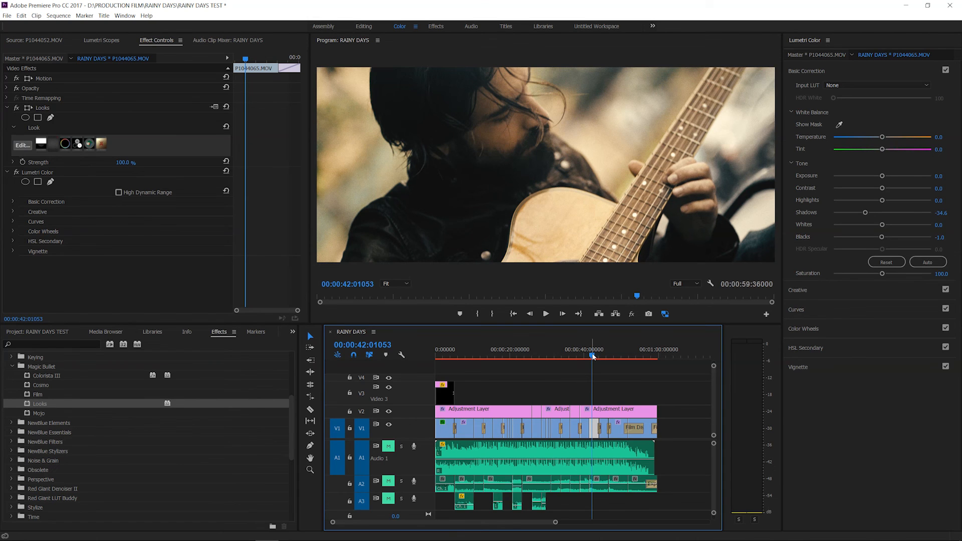
click(632, 314)
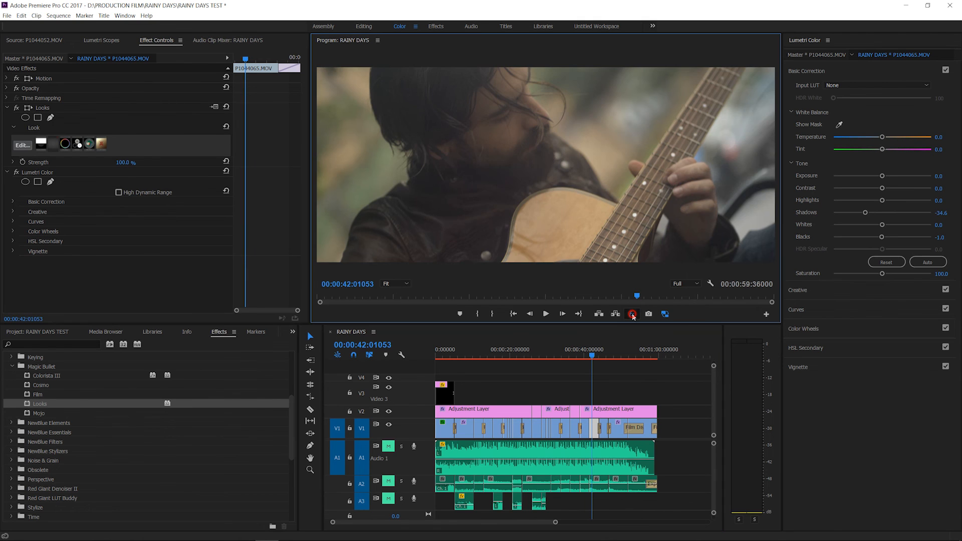
click(632, 314)
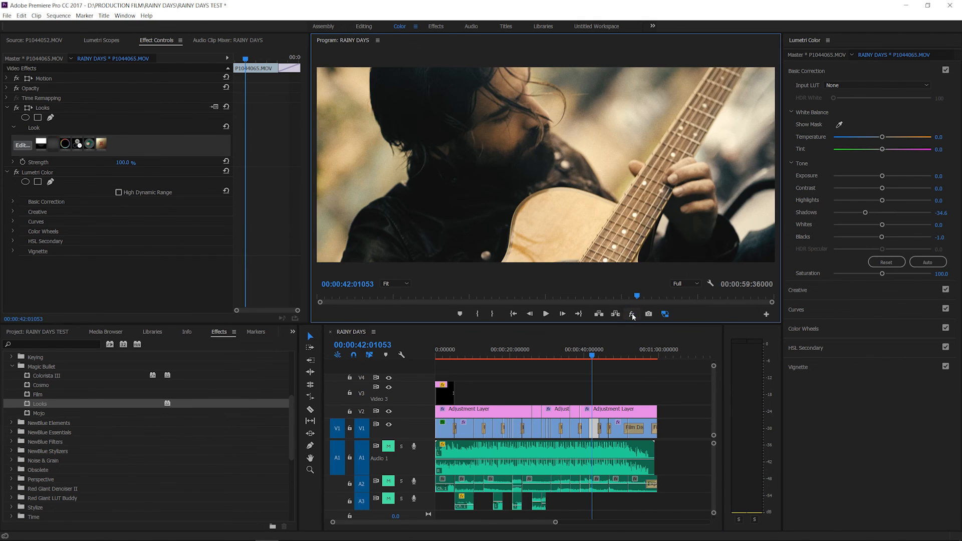
click(18, 173)
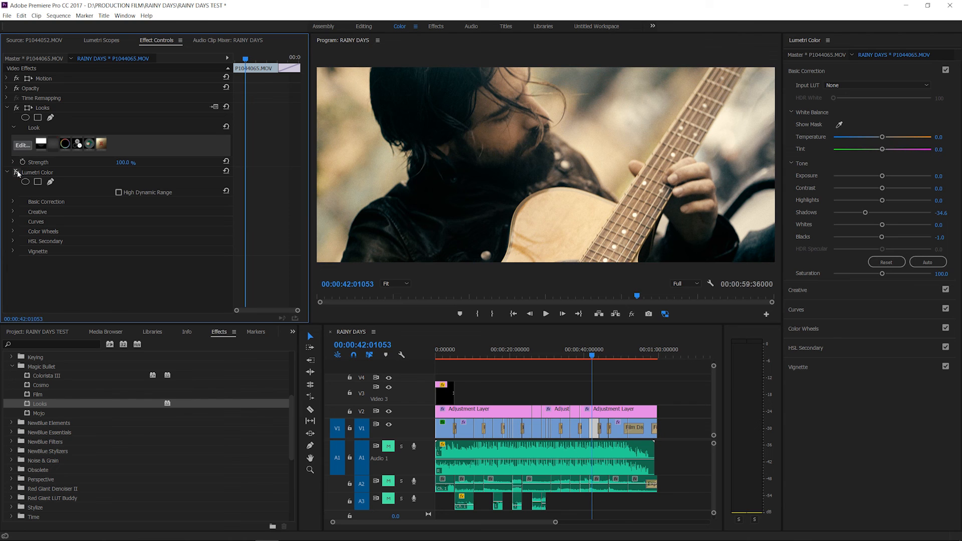
click(17, 173)
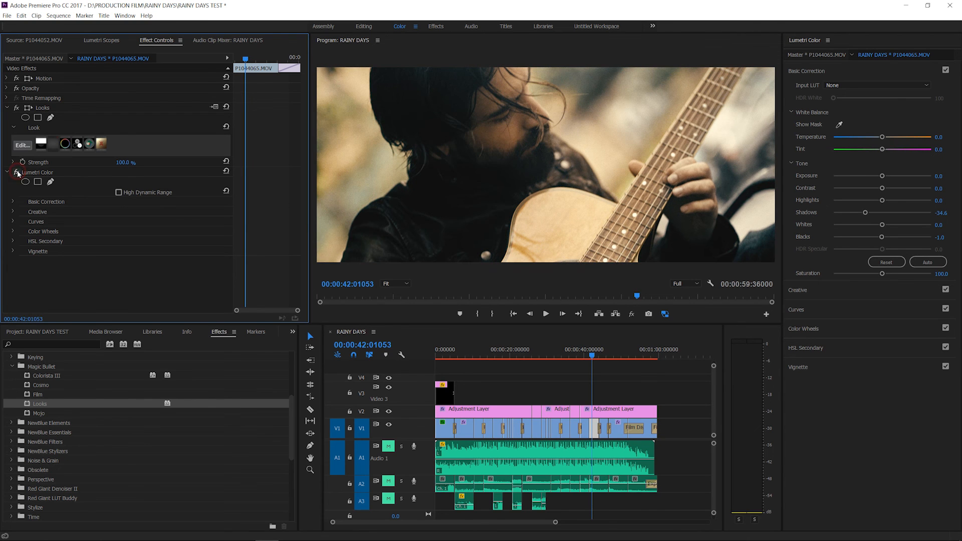
Go to the seated guitarist clip around 49 seconds and toggle its Lumetri Color effect off and on twice.
click(621, 354)
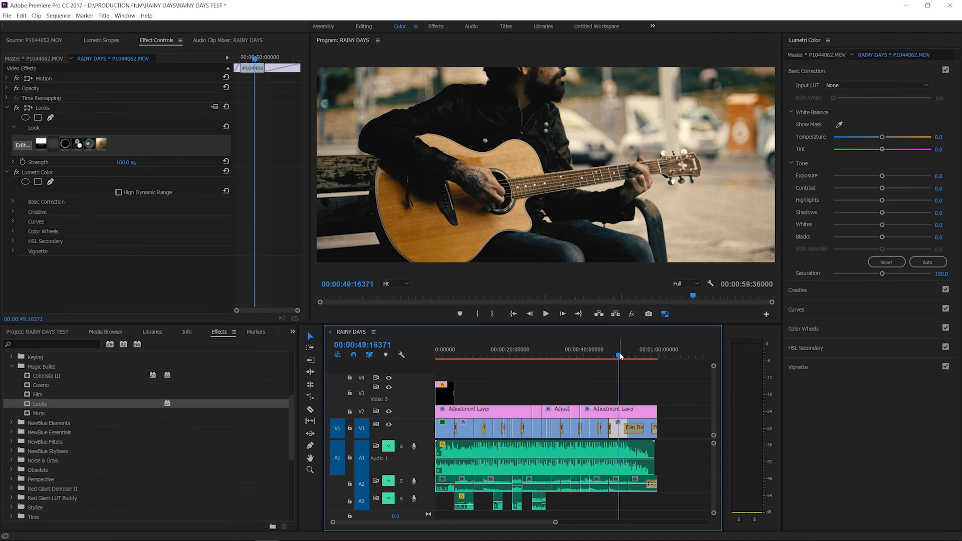
click(619, 429)
click(16, 172)
click(17, 172)
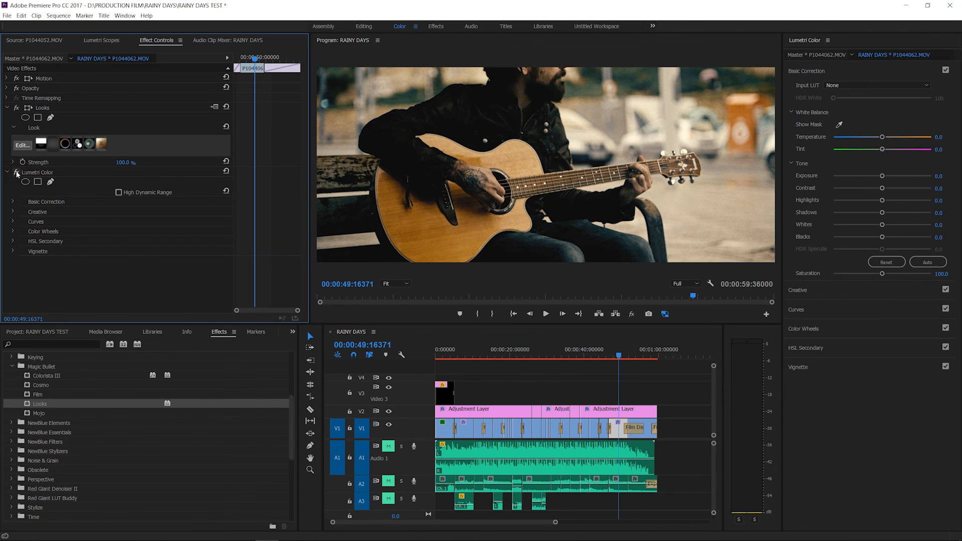
click(17, 172)
click(16, 173)
Show the seated guitarist clip's Creative and Basic Correction settings, and compare the shot with all effects muted and active.
click(850, 289)
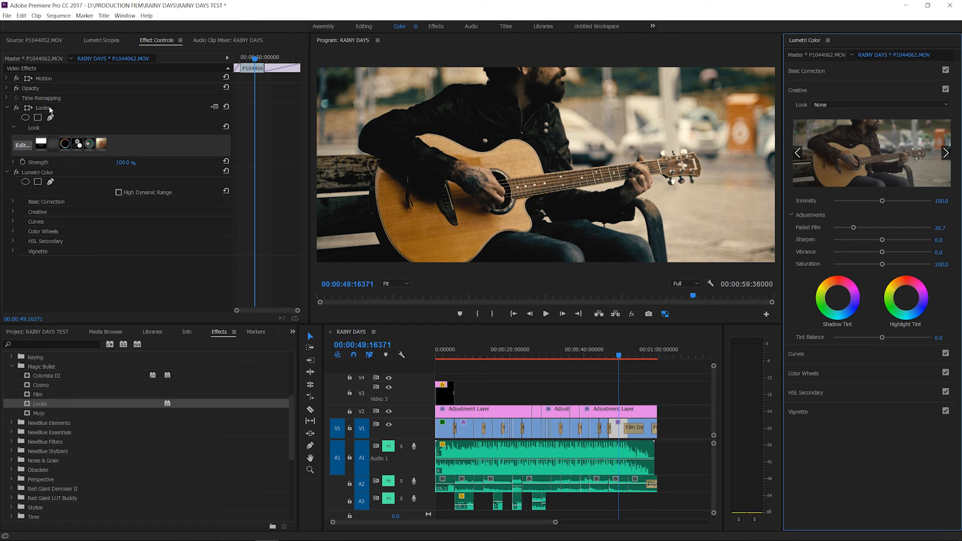
click(37, 174)
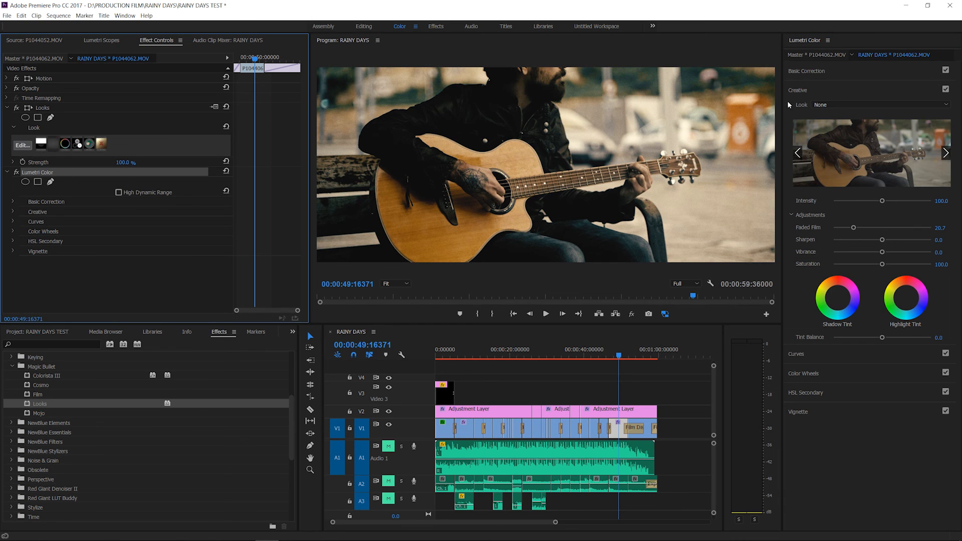
click(824, 70)
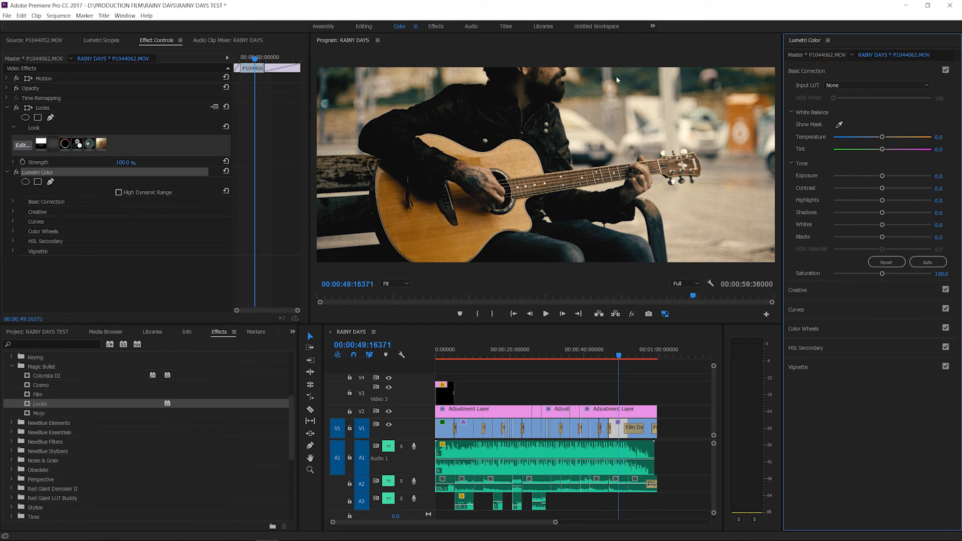
click(632, 314)
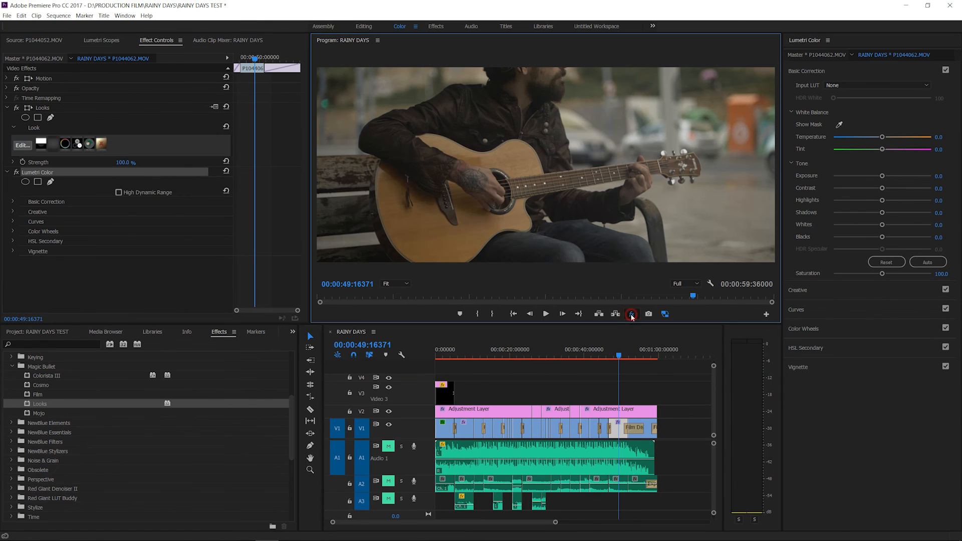
click(631, 314)
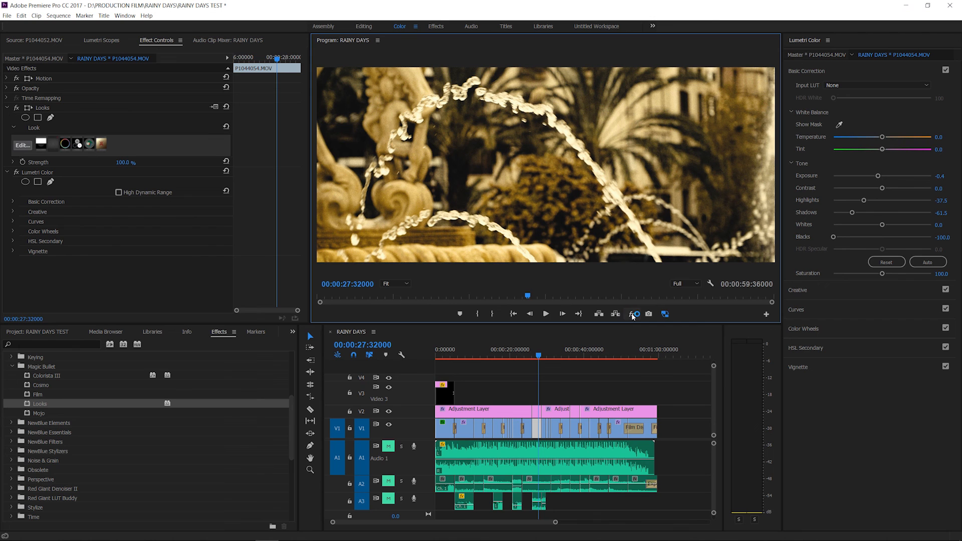
Go to the umbrella crowd shot around 25 seconds and compare it repeatedly with all effects muted and active.
drag(555, 522, 503, 522)
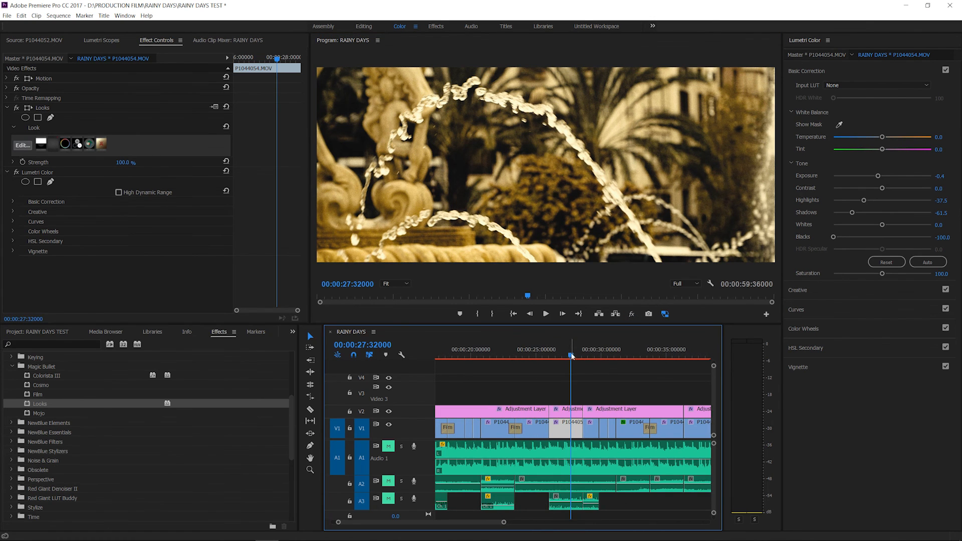
drag(572, 355, 536, 349)
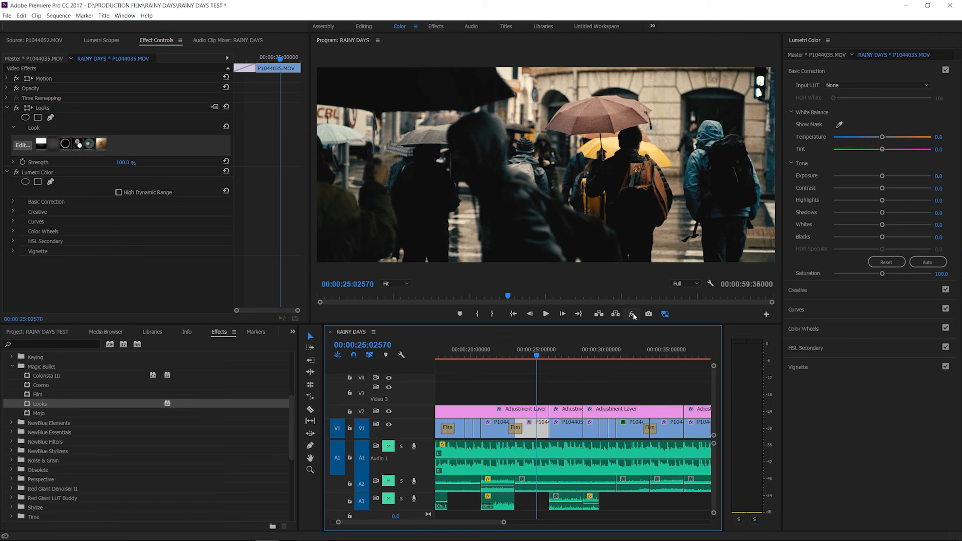
click(632, 315)
click(633, 314)
click(633, 314)
click(633, 314)
click(632, 315)
click(633, 315)
click(632, 315)
click(633, 316)
click(632, 315)
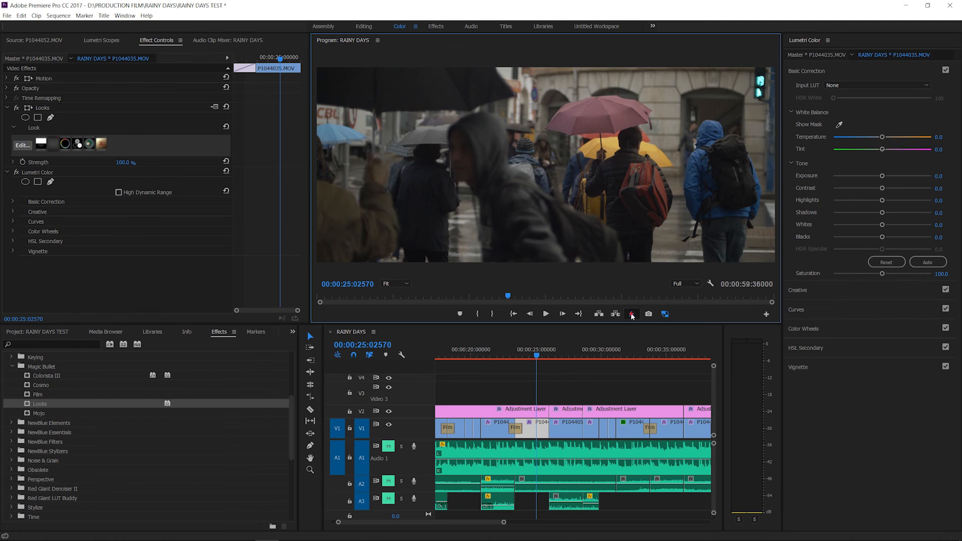
click(632, 315)
Show the umbrella crowd clip's Creative adjustments, and compare the shot with the V2 adjustment layer track hidden and shown.
click(542, 431)
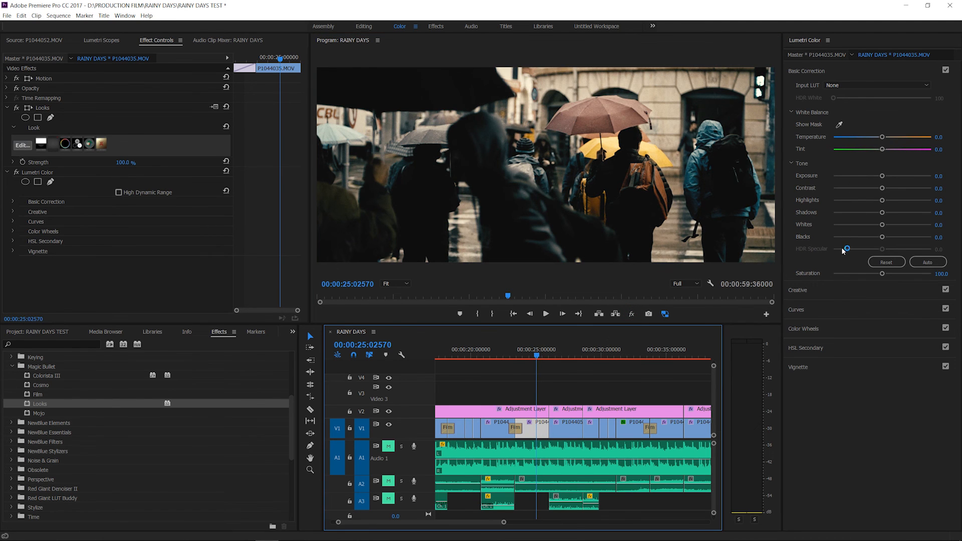
click(827, 290)
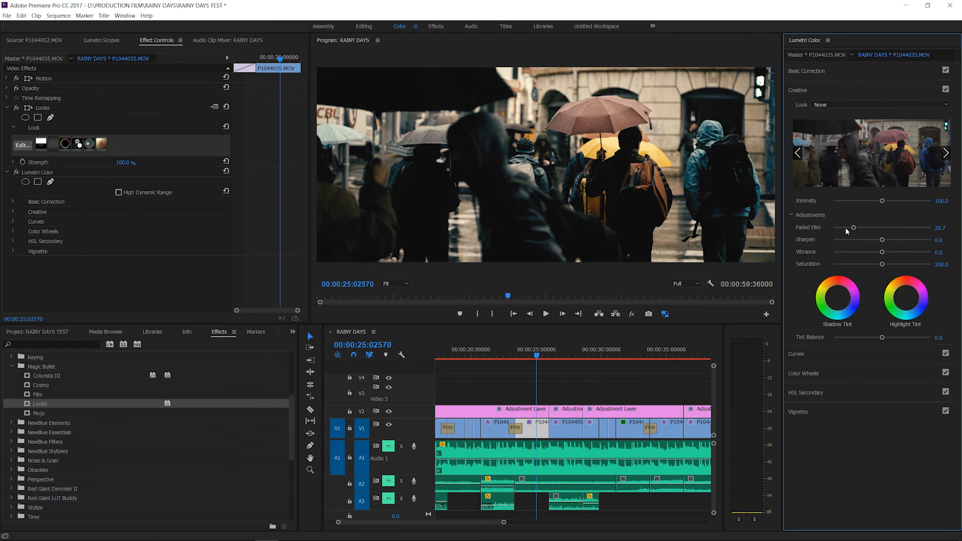
click(534, 410)
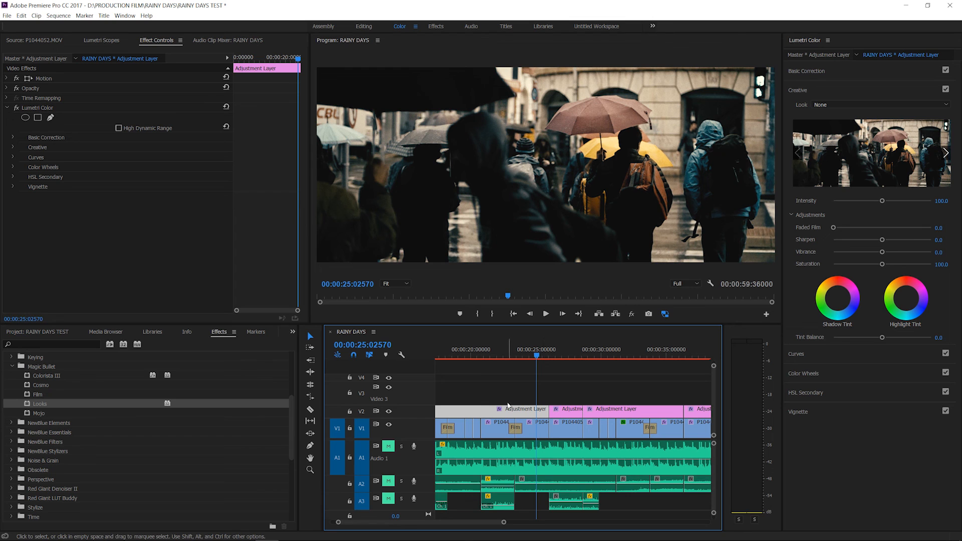
click(389, 411)
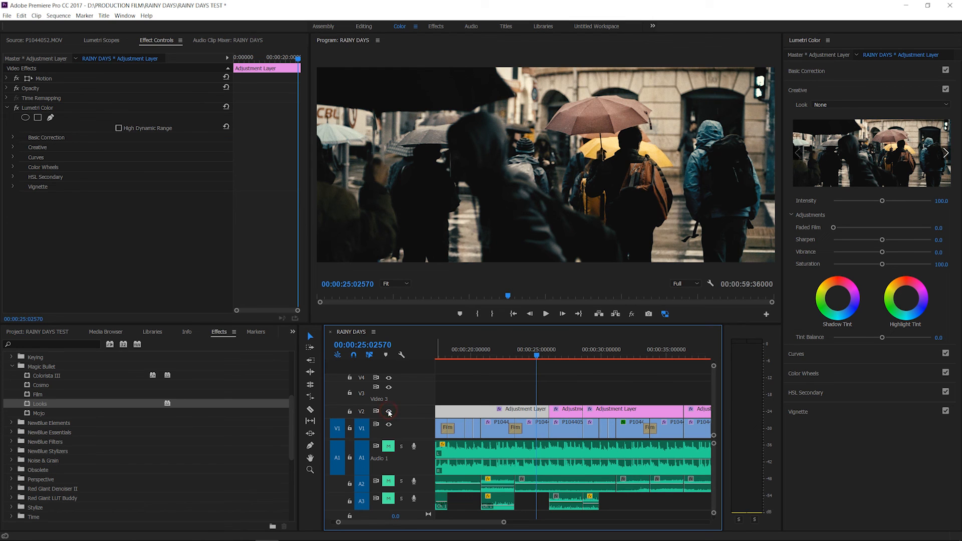
click(389, 412)
click(389, 412)
click(389, 412)
Reselect the umbrella crowd clip on V1 and compare it once more with all effects muted and active.
click(530, 425)
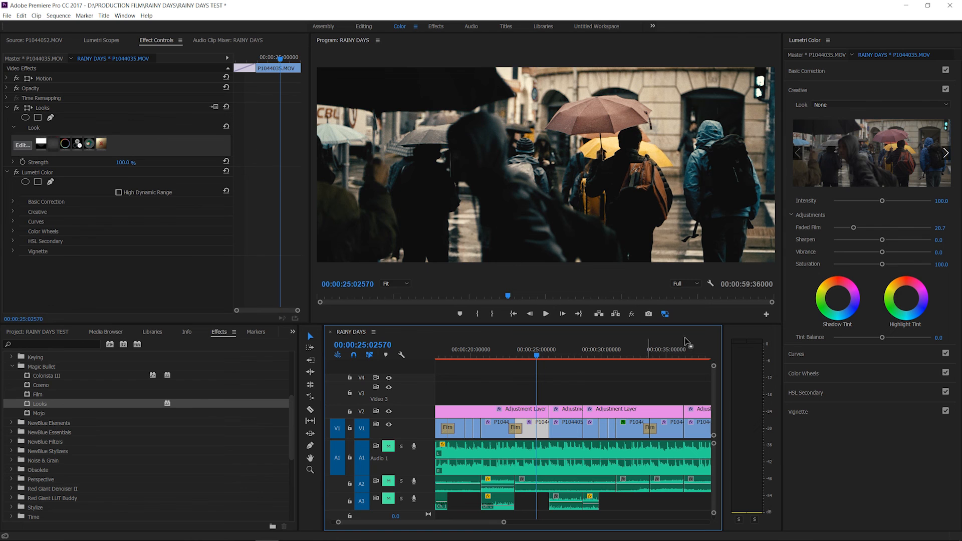
click(632, 314)
click(633, 315)
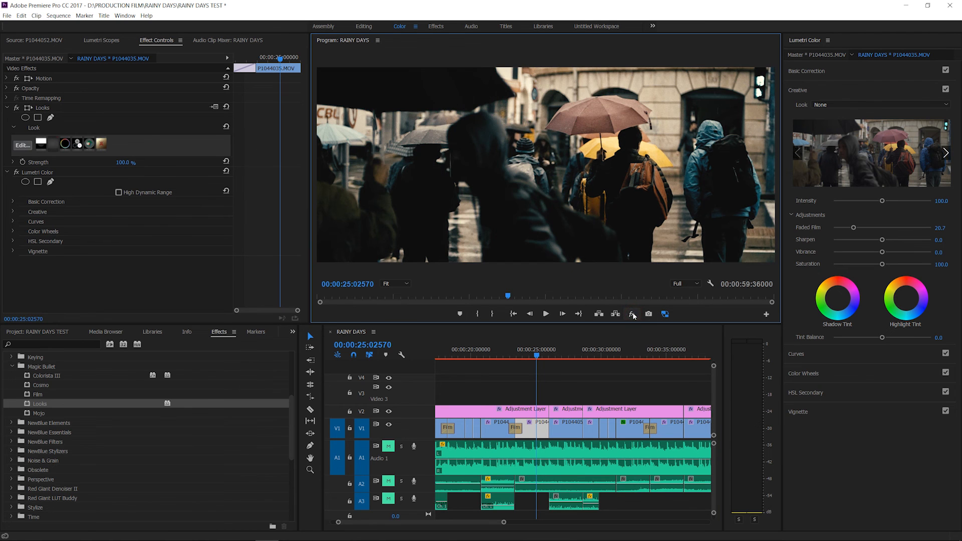
Fit the whole RAINY DAYS sequence in the timeline and return the playhead to its start.
drag(504, 522, 587, 524)
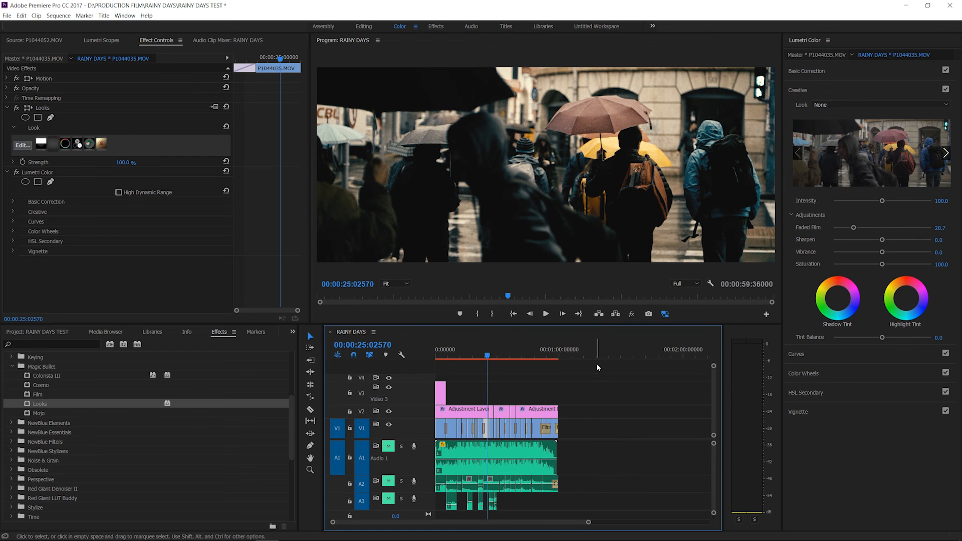
click(516, 313)
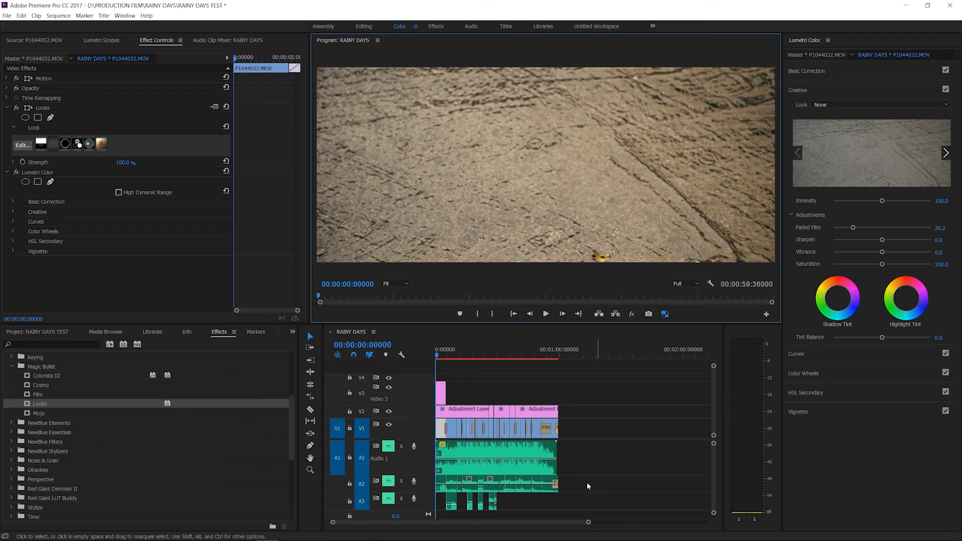
click(590, 524)
mouse_move(590, 524)
mouse_down()
mouse_move(575, 522)
mouse_move(607, 522)
mouse_up()
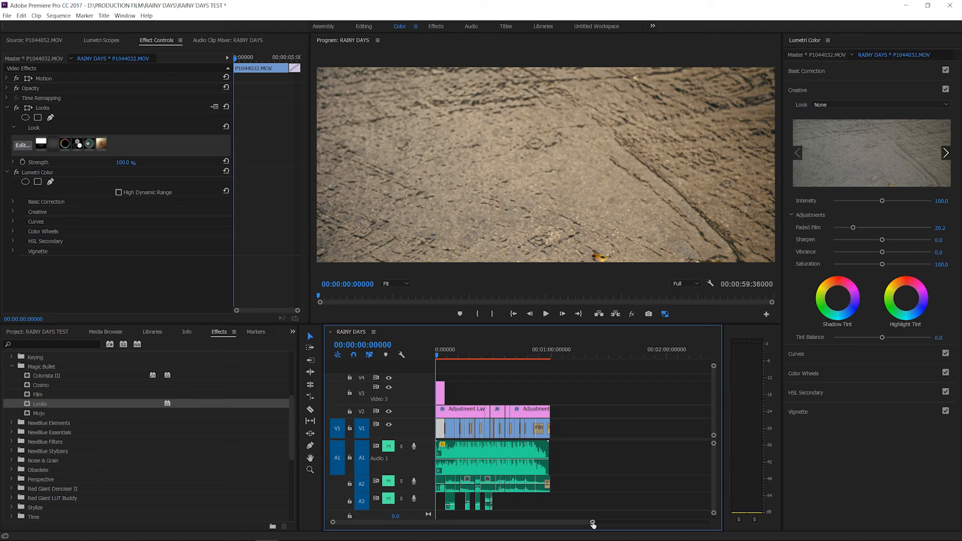
drag(592, 524, 577, 524)
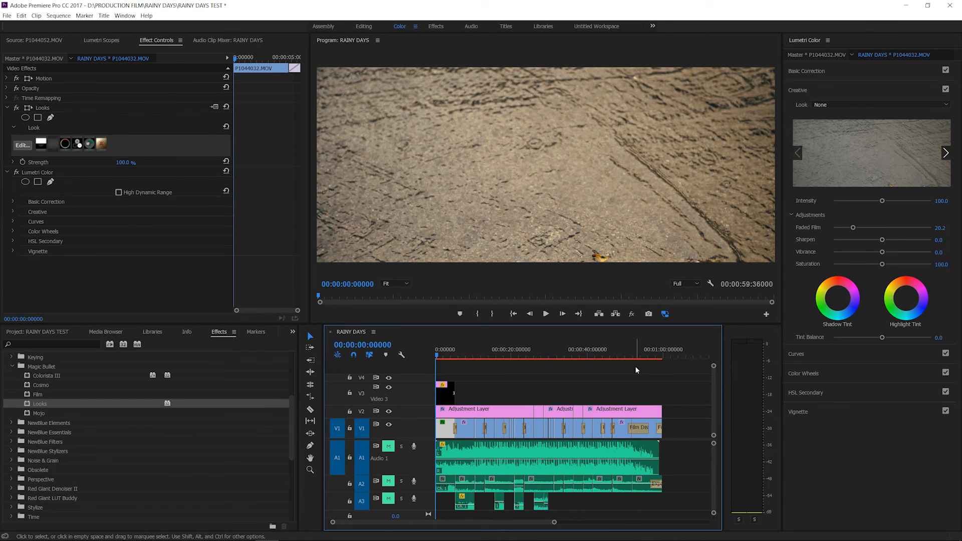
click(514, 315)
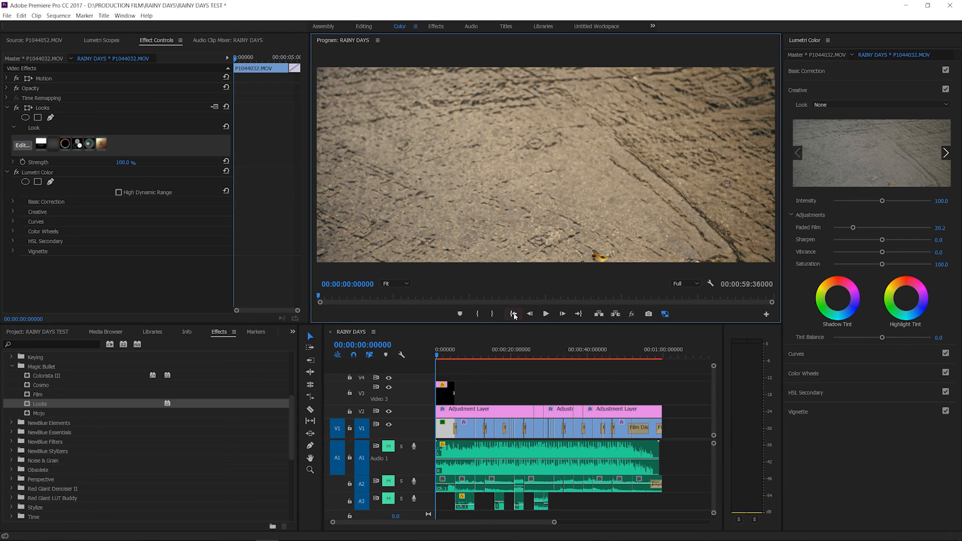